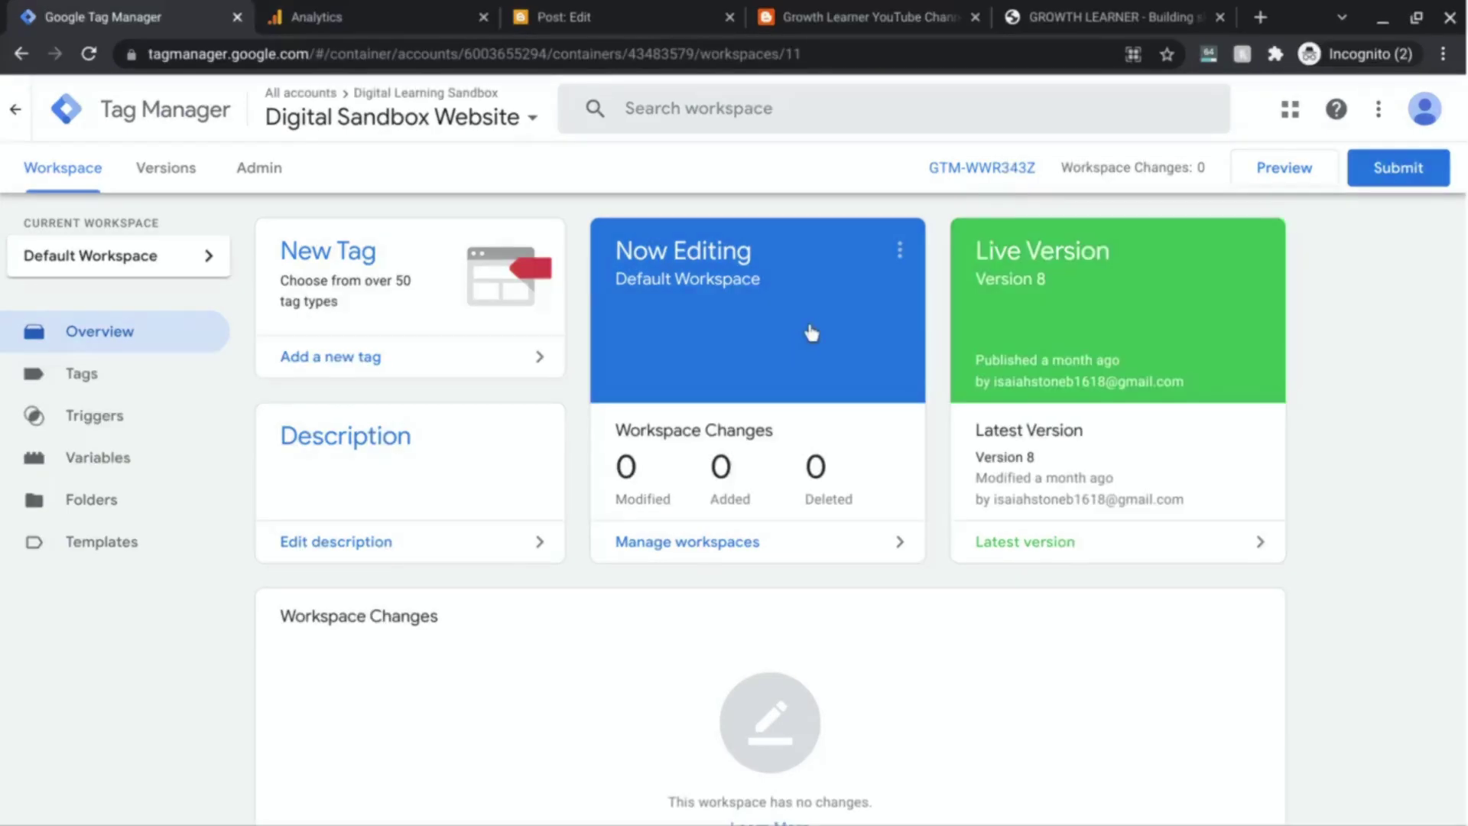
Step: Switch to the Growth Learner YouTube Channel blog post and examine its outbound links and the site's domain in the address
{"action": "left_click", "coordinate": [833, 14]}
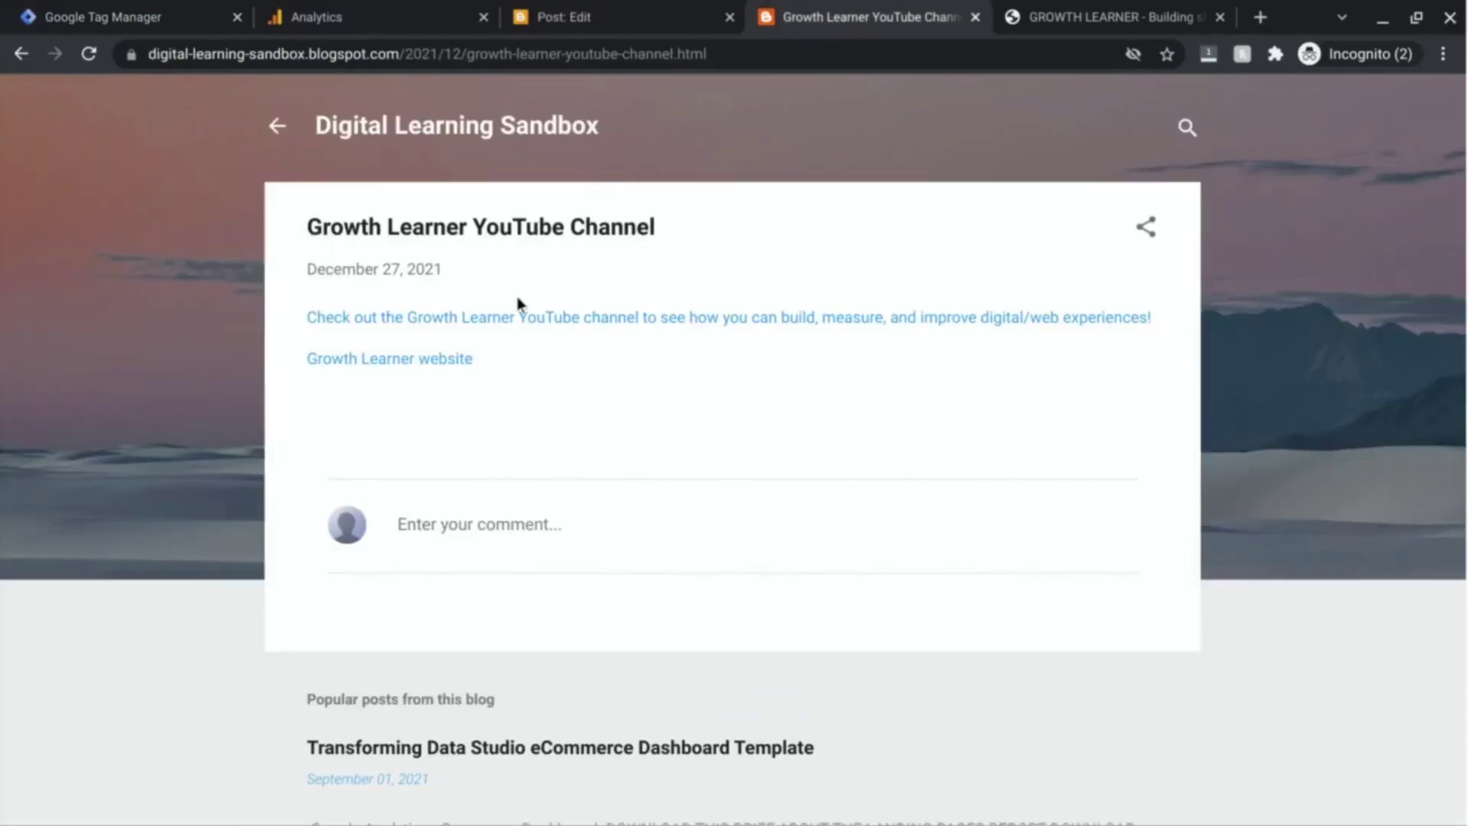
{"action": "left_click_drag", "start_coordinate": [403, 53], "coordinate": [89, 29]}
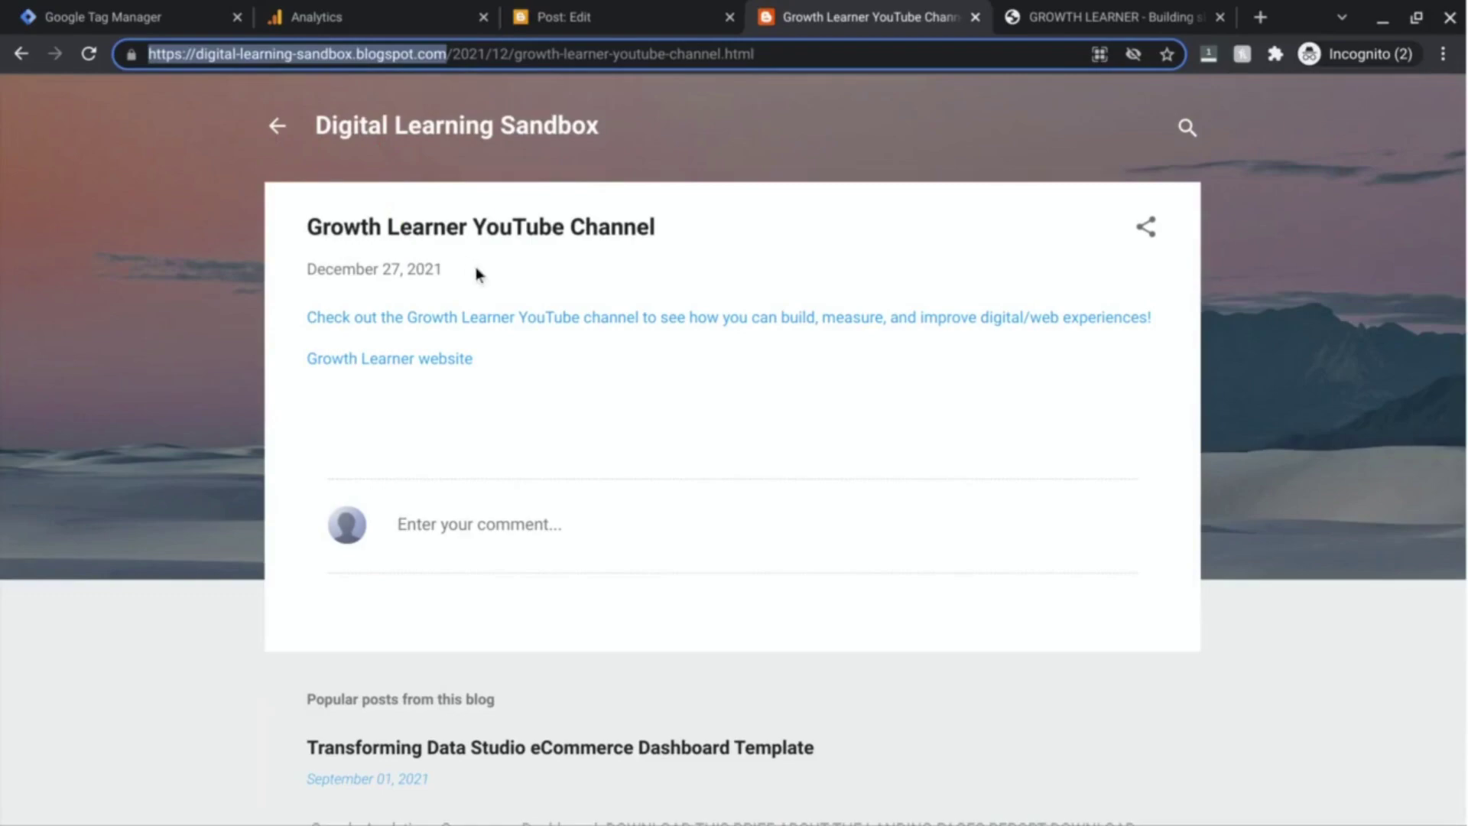
{"action": "left_click", "coordinate": [502, 276]}
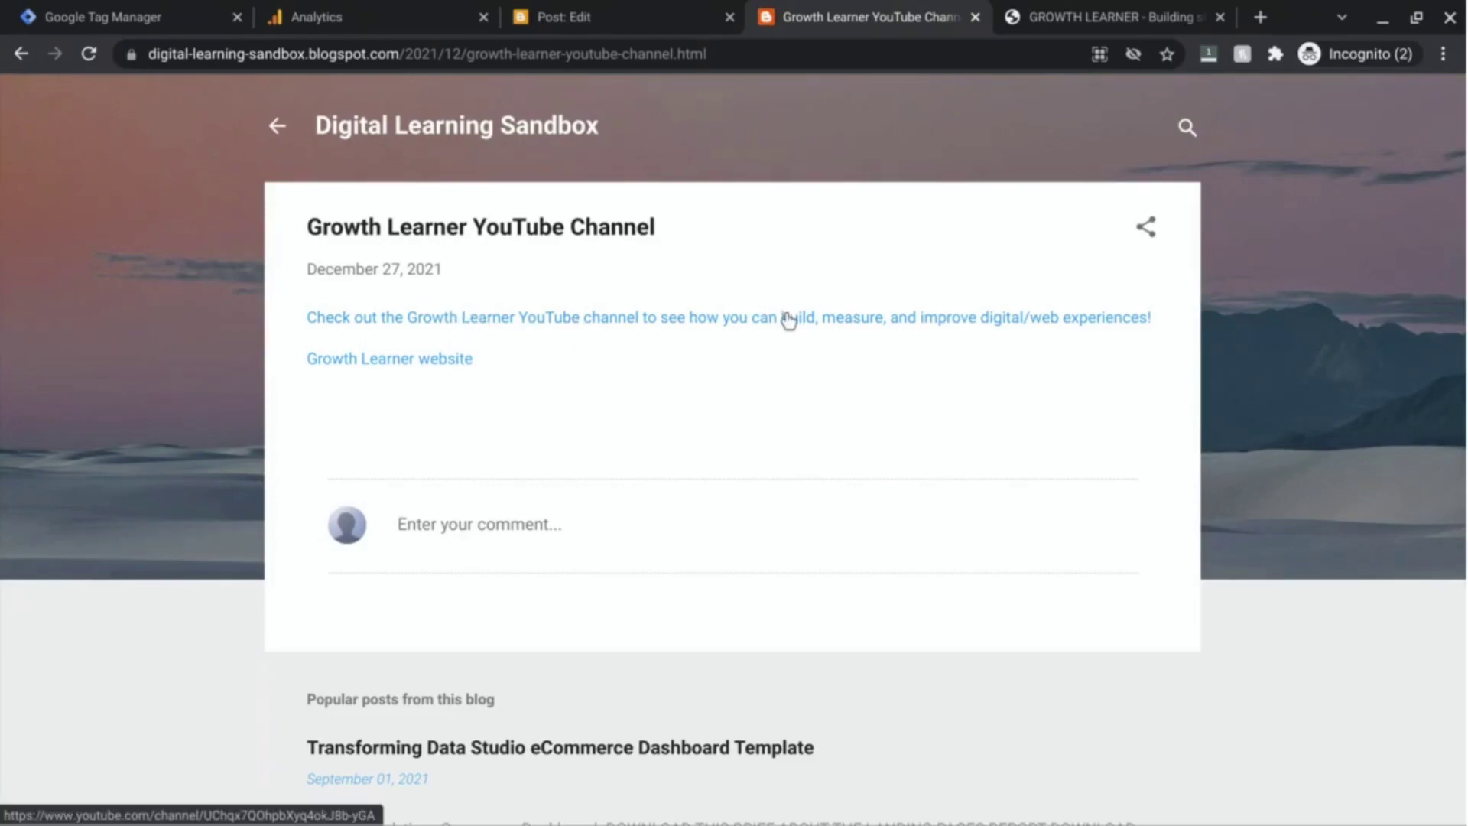
Step: Return to Google Tag Manager and check which click variables are enabled in the built-in variables configuration
{"action": "left_click", "coordinate": [156, 22]}
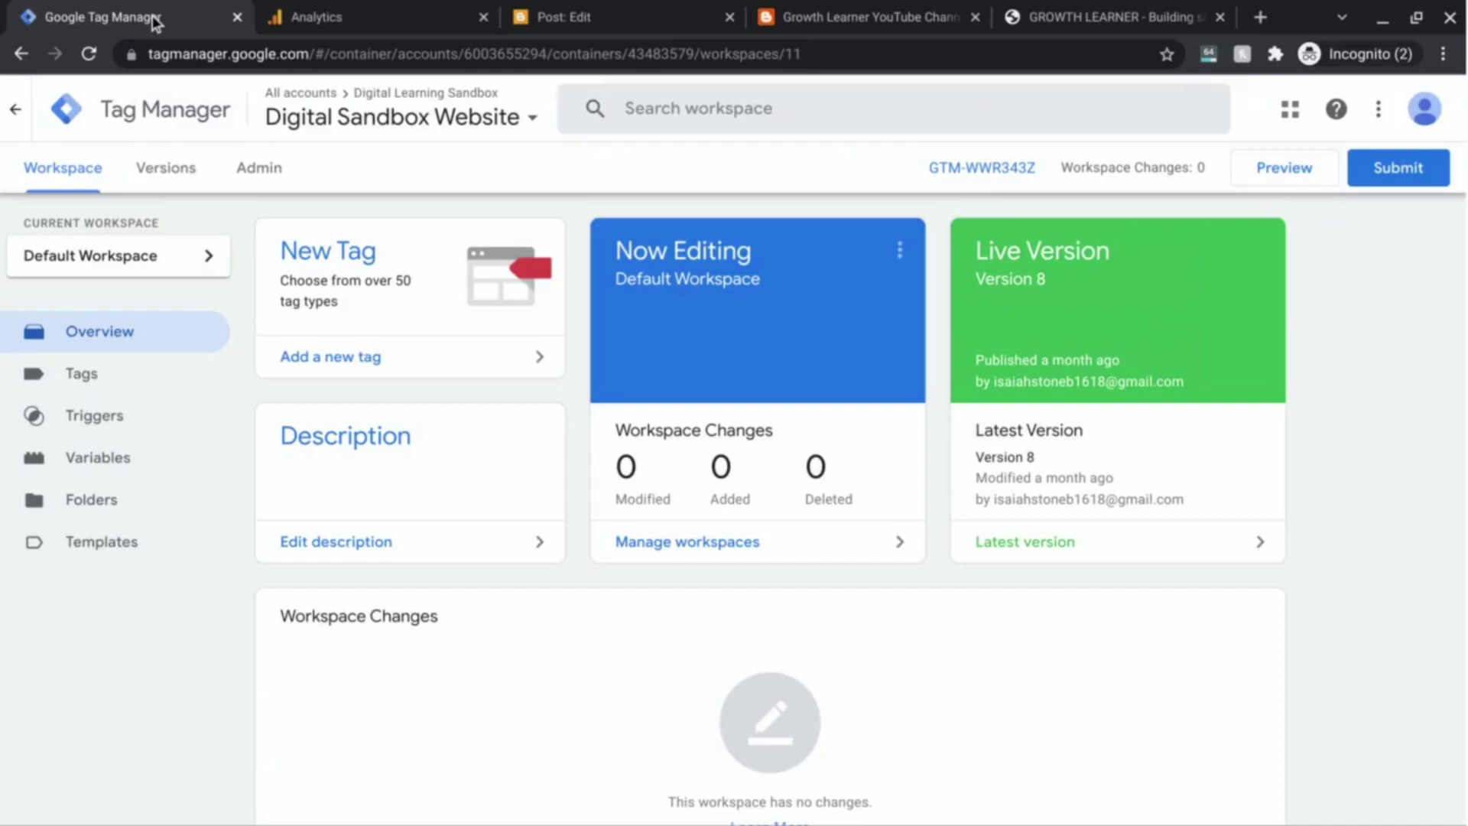
{"action": "left_click", "coordinate": [119, 458]}
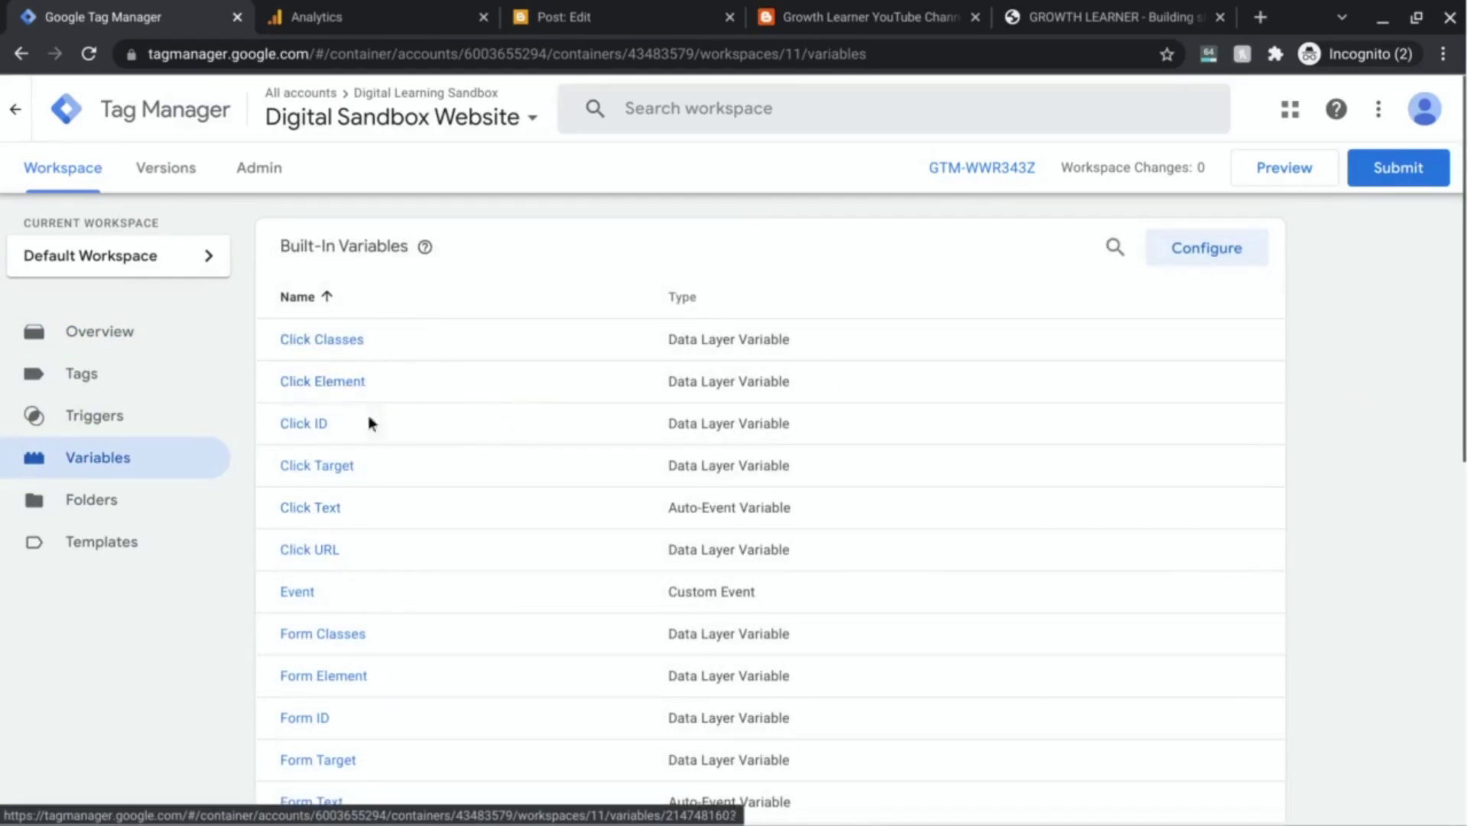
{"action": "left_click", "coordinate": [1206, 260]}
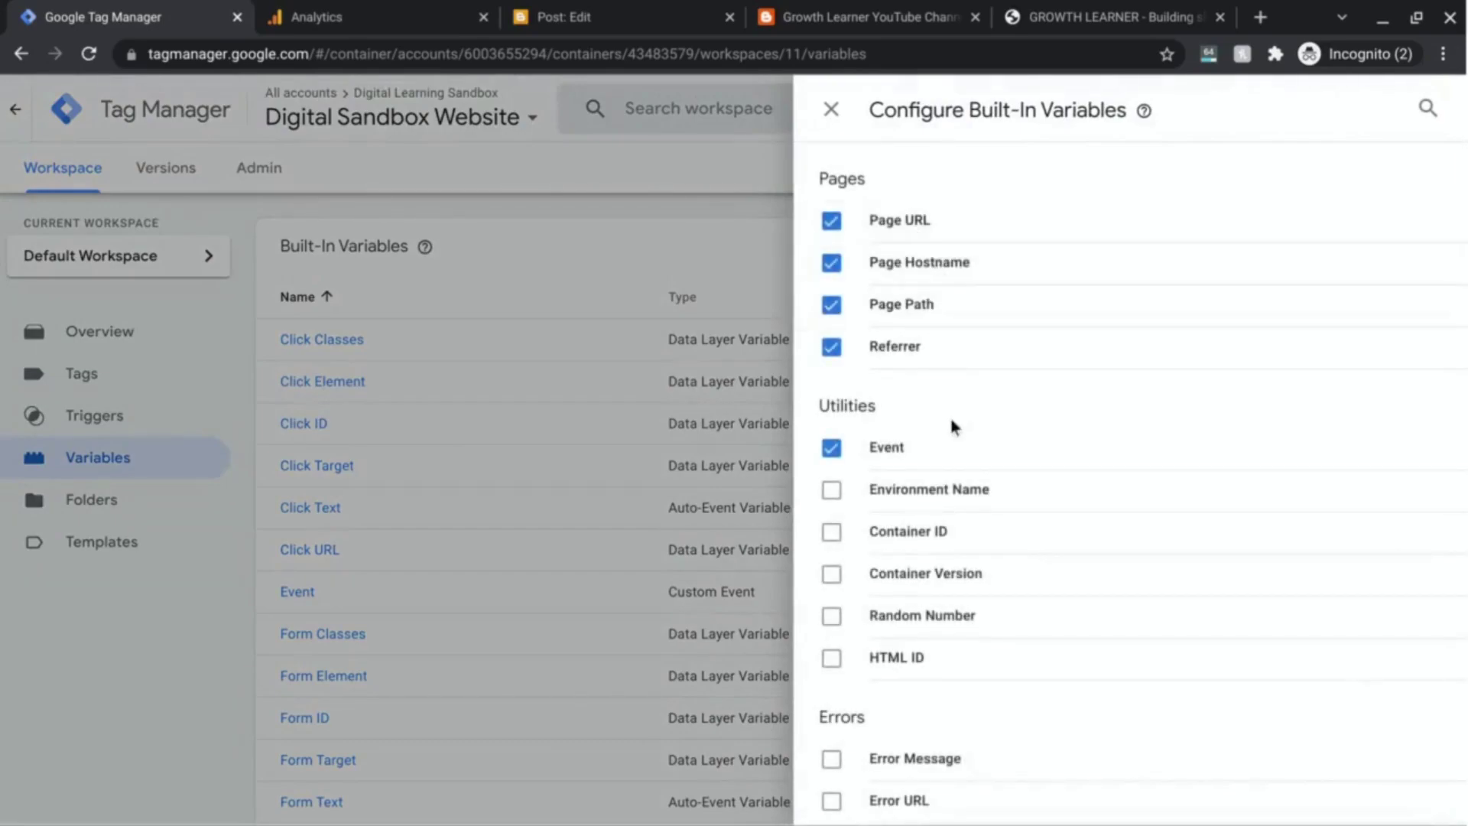
{"action": "scroll", "coordinate": [952, 424], "scroll_direction": "down", "scroll_amount": 5}
{"action": "scroll", "coordinate": [952, 426], "scroll_direction": "down", "scroll_amount": 2}
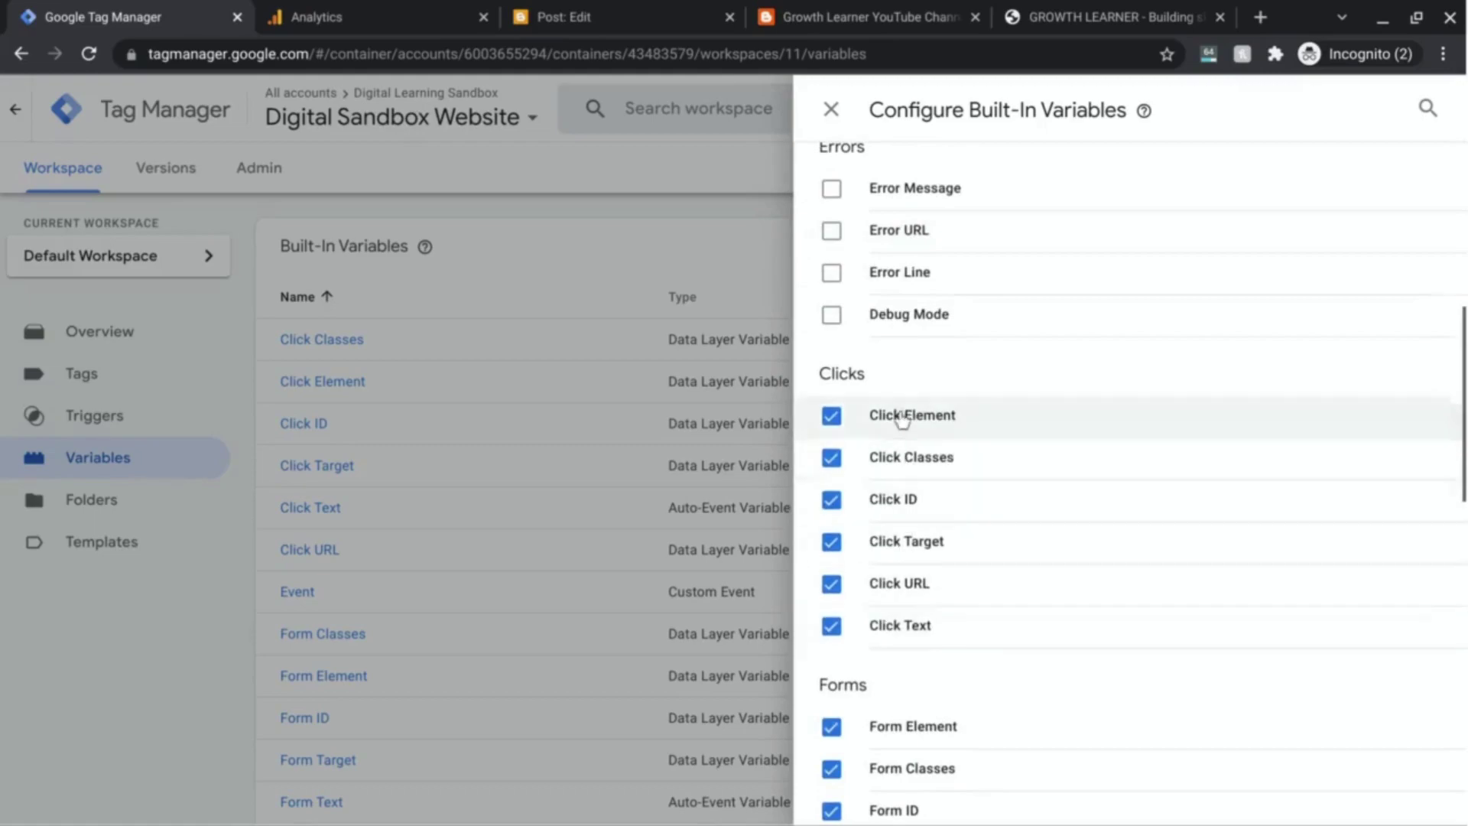
{"action": "scroll", "coordinate": [811, 321], "scroll_direction": "down", "scroll_amount": 2}
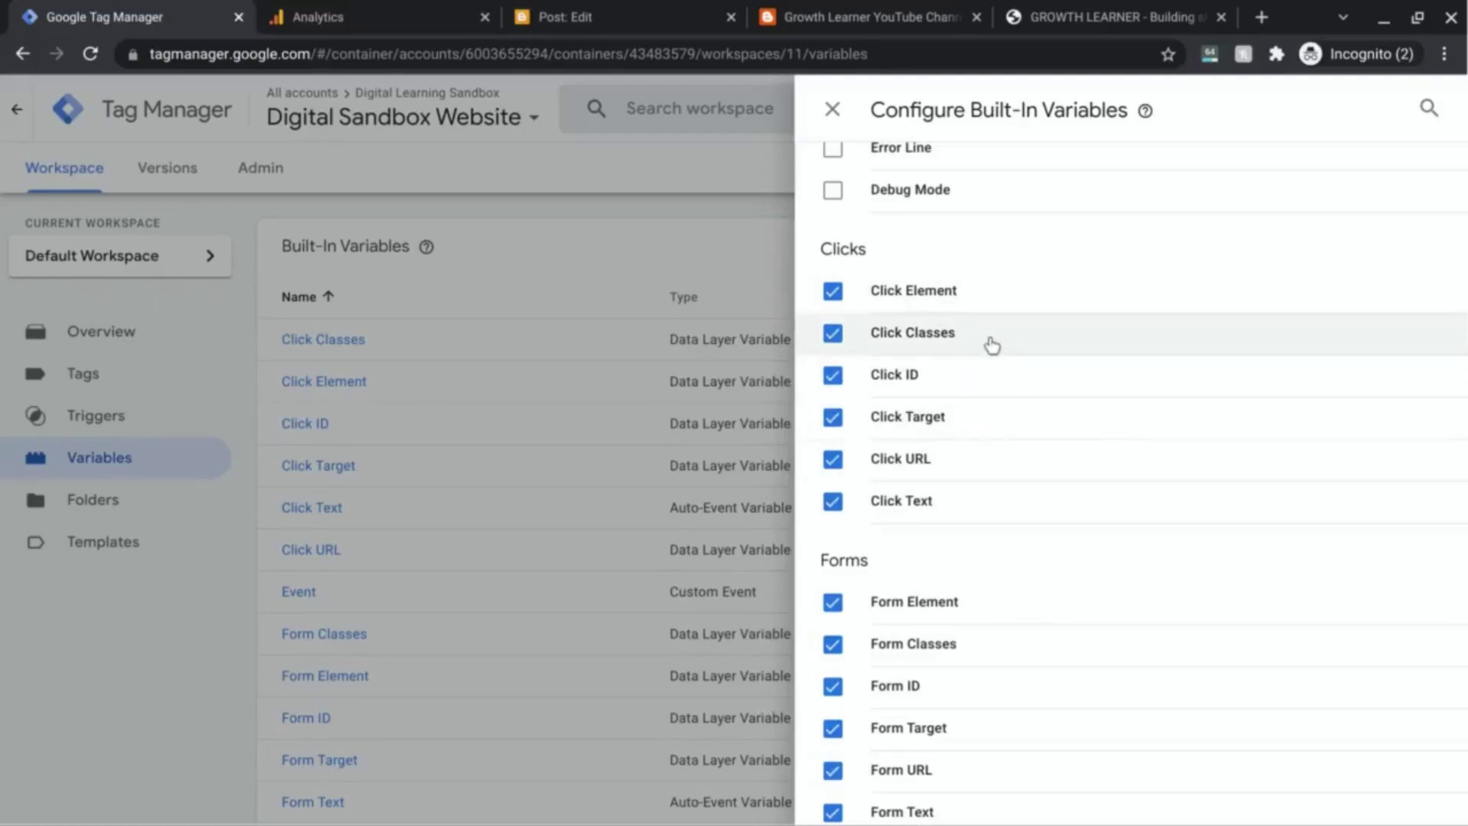
{"action": "left_click", "coordinate": [836, 113]}
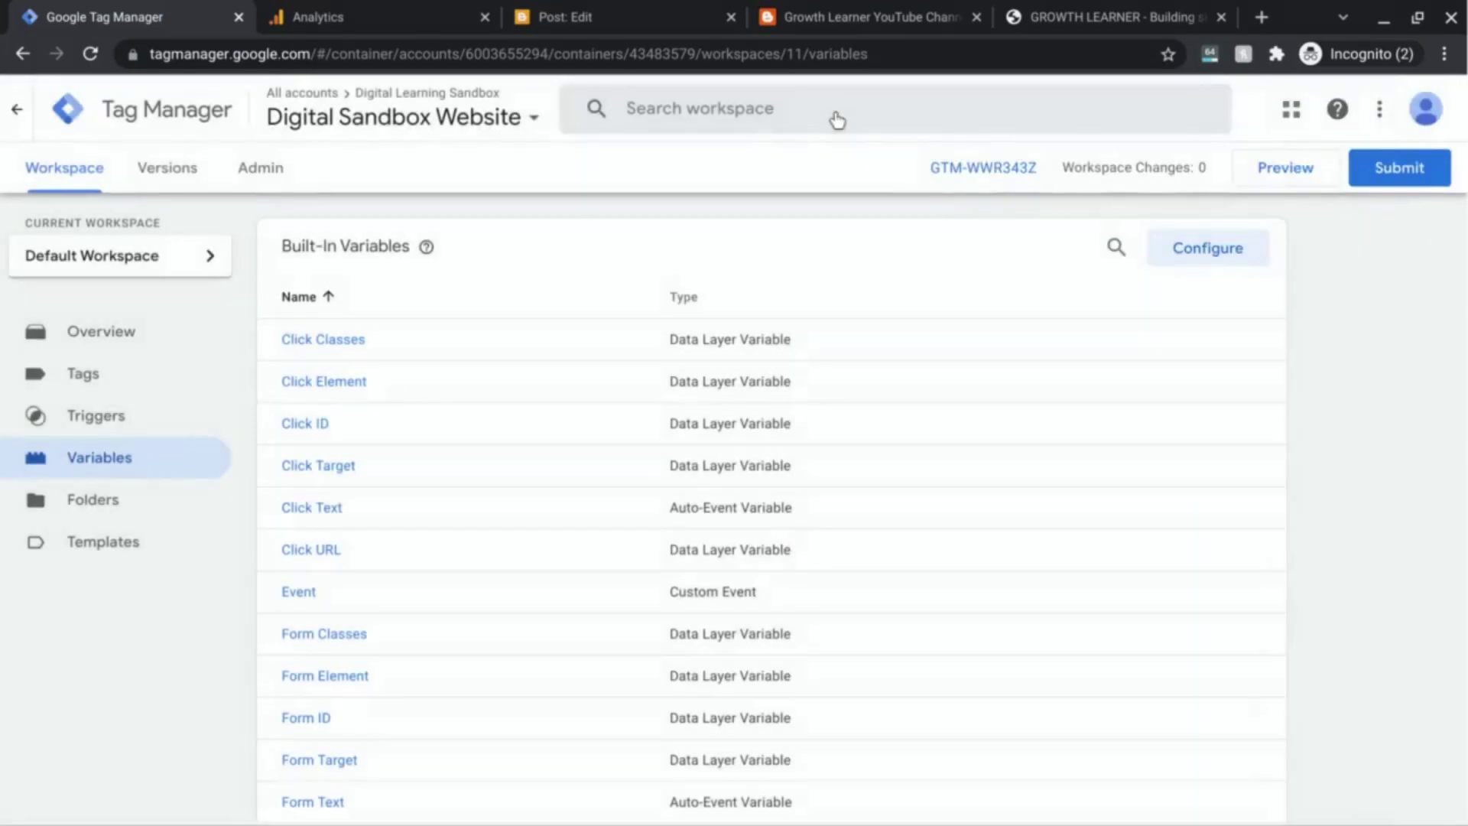
Step: Create a new tag in the workspace and name it "GA - Event - Outbound Link Tag"
{"action": "left_click", "coordinate": [137, 335]}
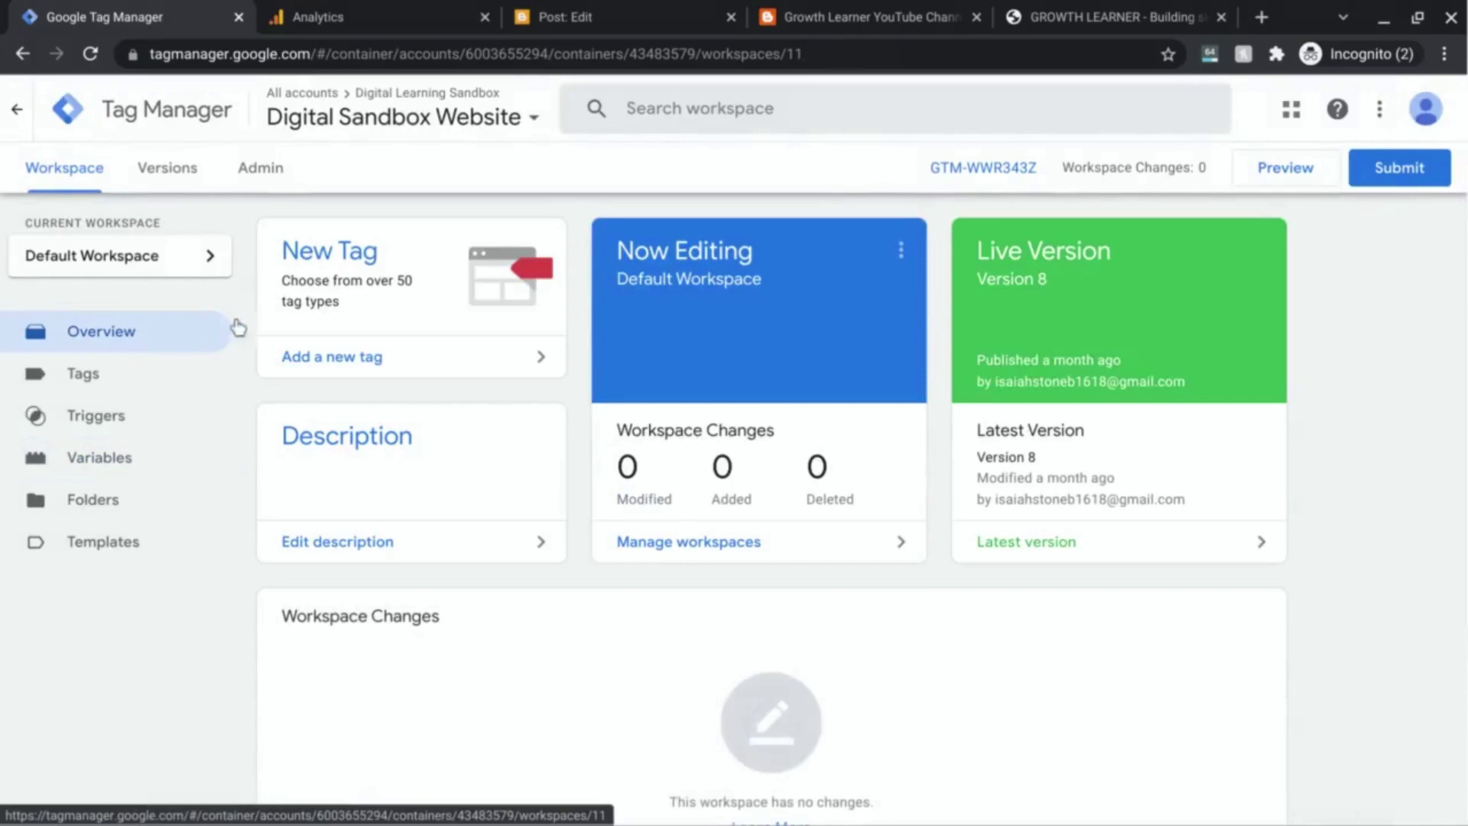
{"action": "left_click", "coordinate": [354, 362]}
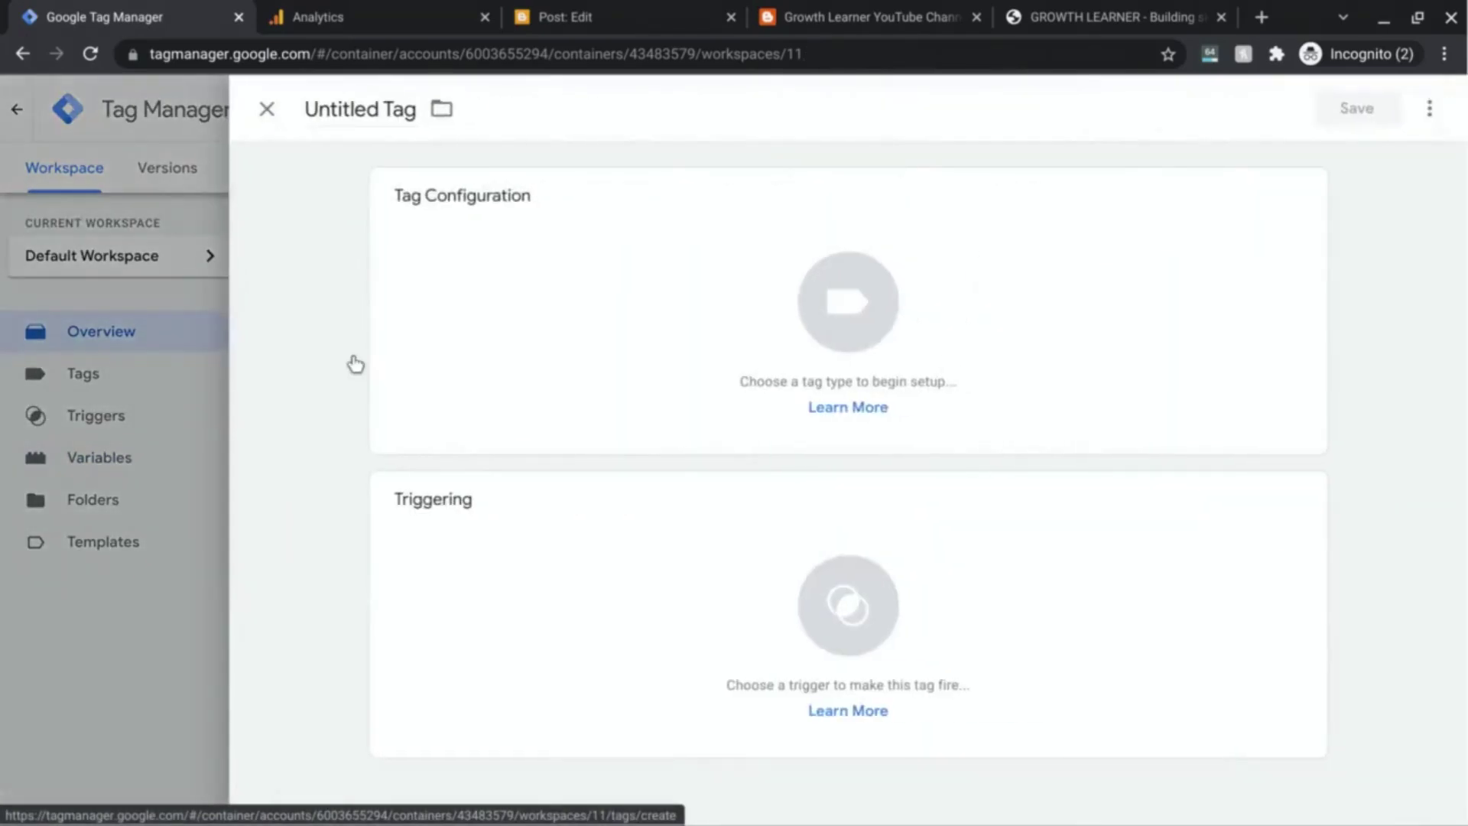
{"action": "double_click", "coordinate": [342, 111]}
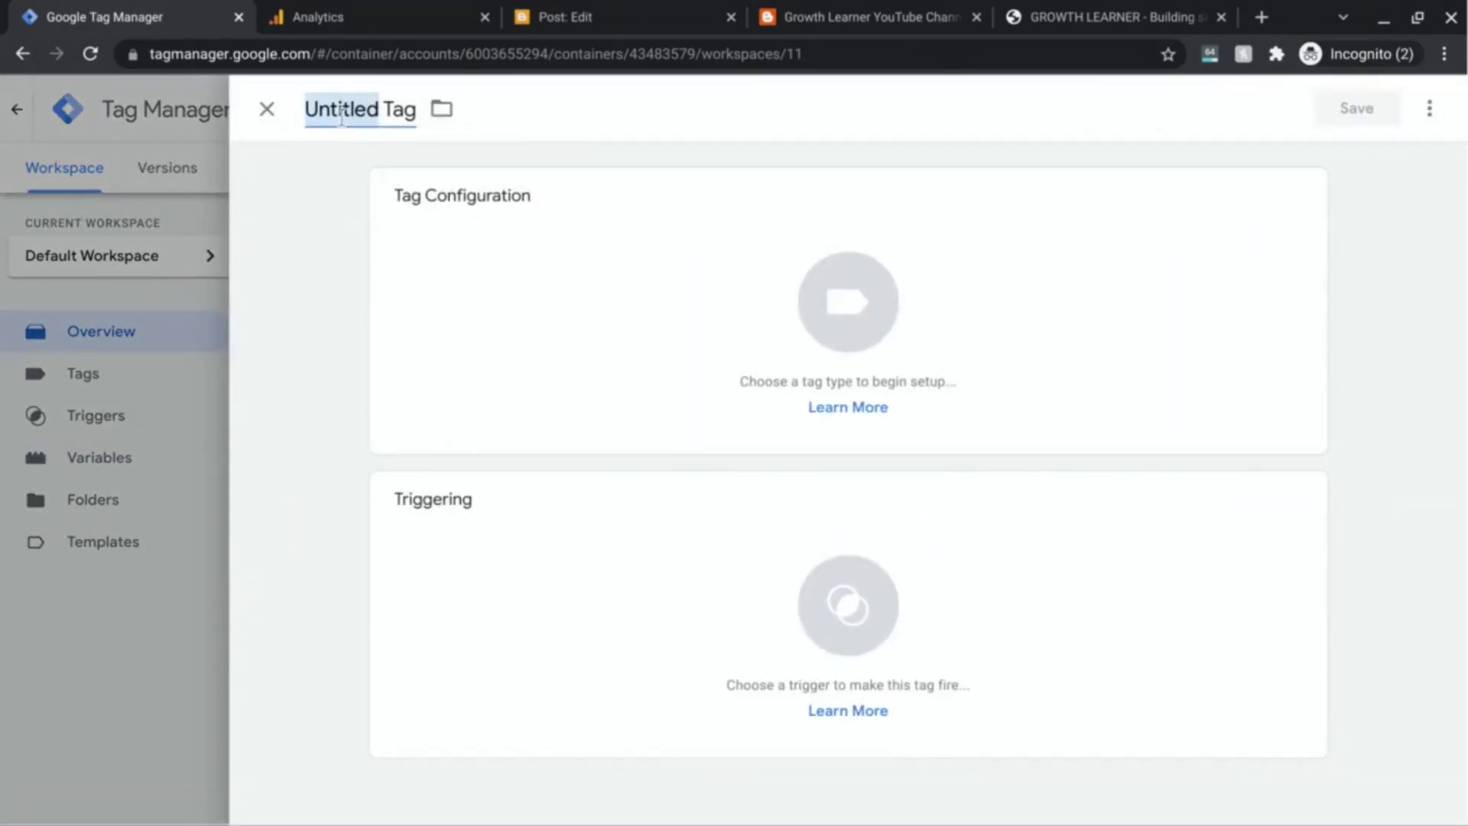
{"action": "type", "text": "GA - Ev"}
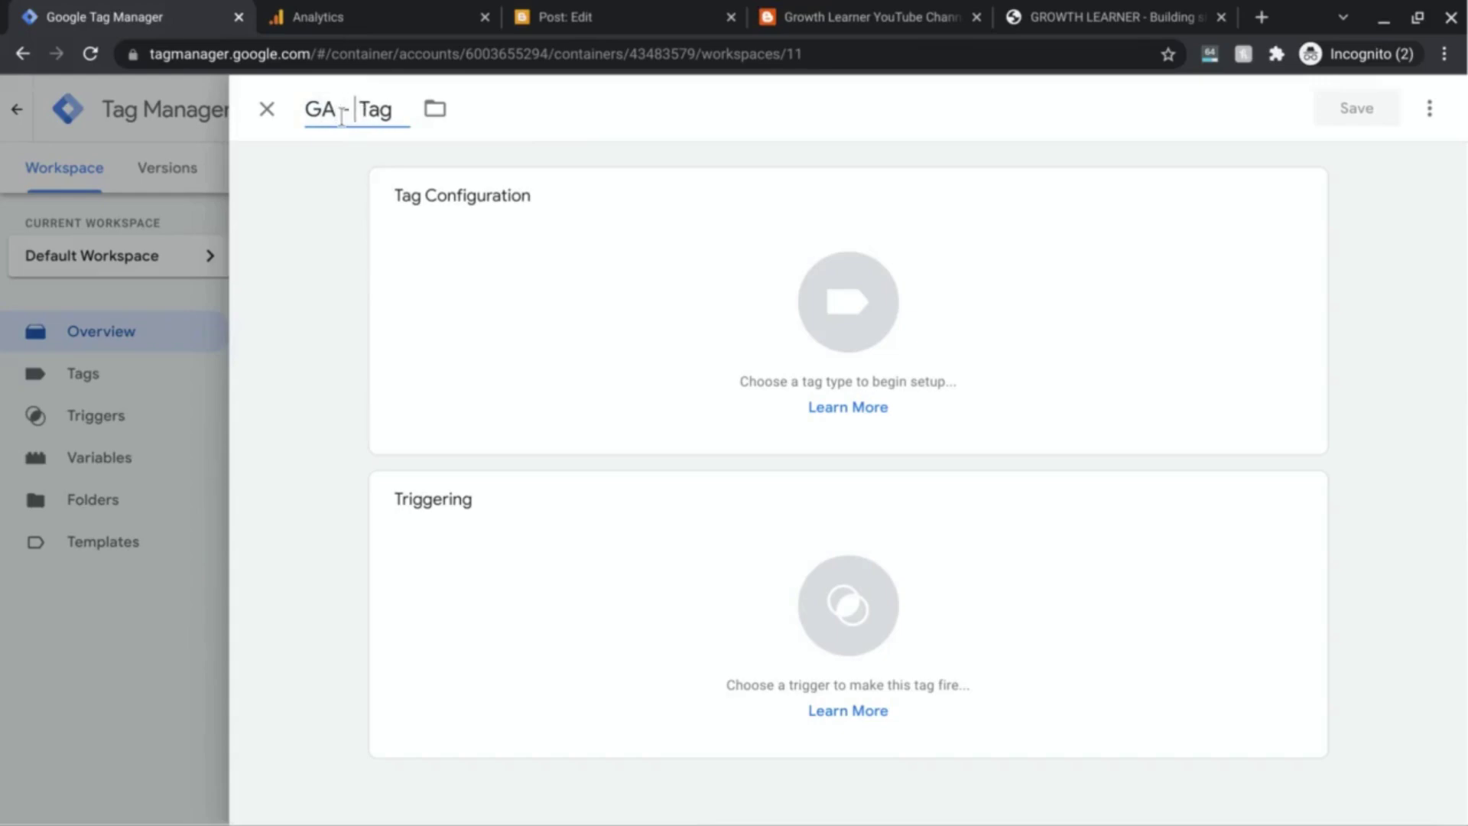
{"action": "type", "text": "ents"}
{"action": "key", "text": "BackSpace"}
{"action": "type", "text": "- Outbound L"}
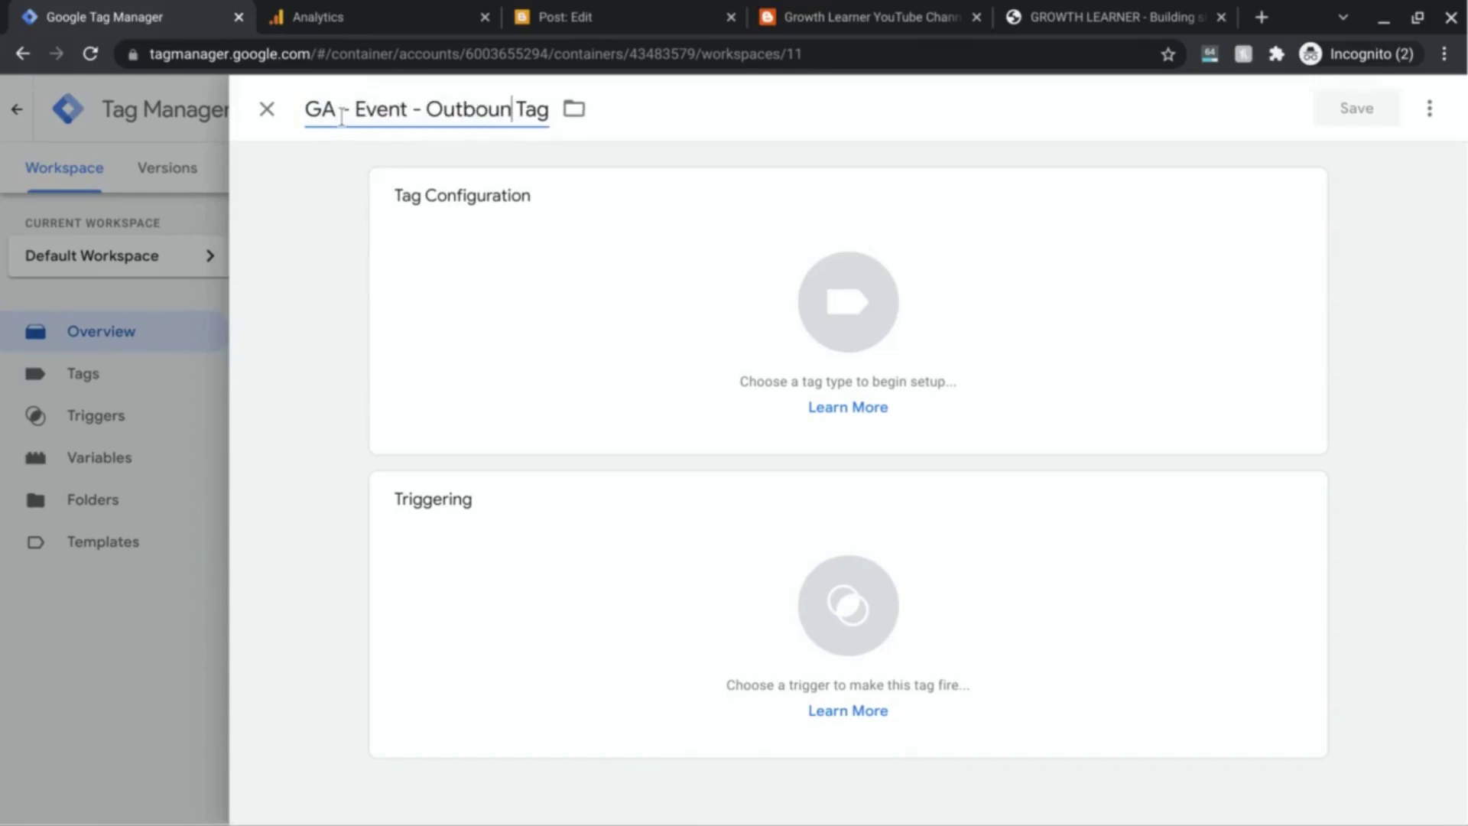
{"action": "type", "text": "ink"}
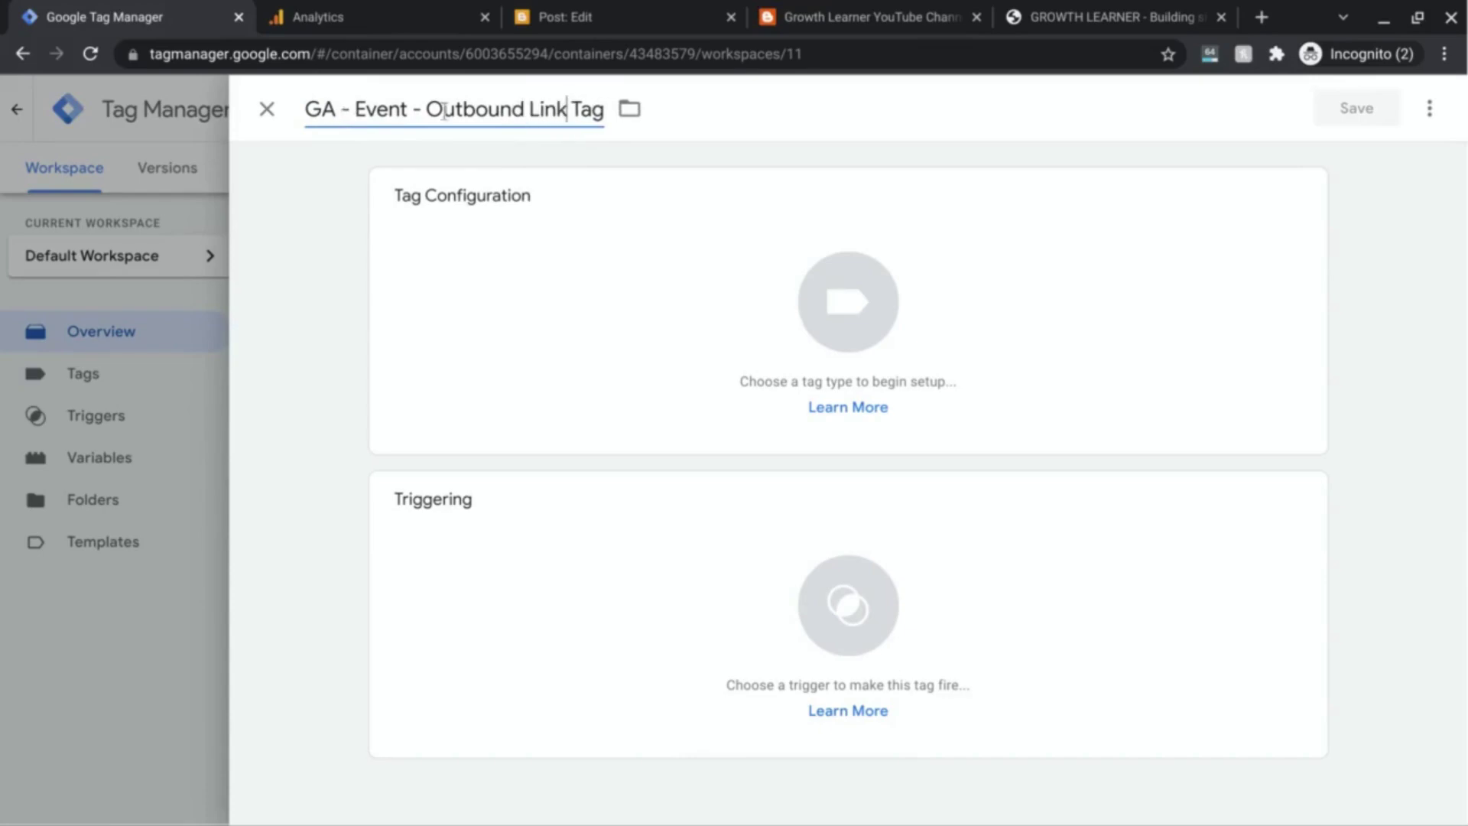
Step: Set the tag type to Google Analytics: Universal Analytics and its track type to Event
{"action": "left_click", "coordinate": [793, 292]}
{"action": "left_click", "coordinate": [793, 292]}
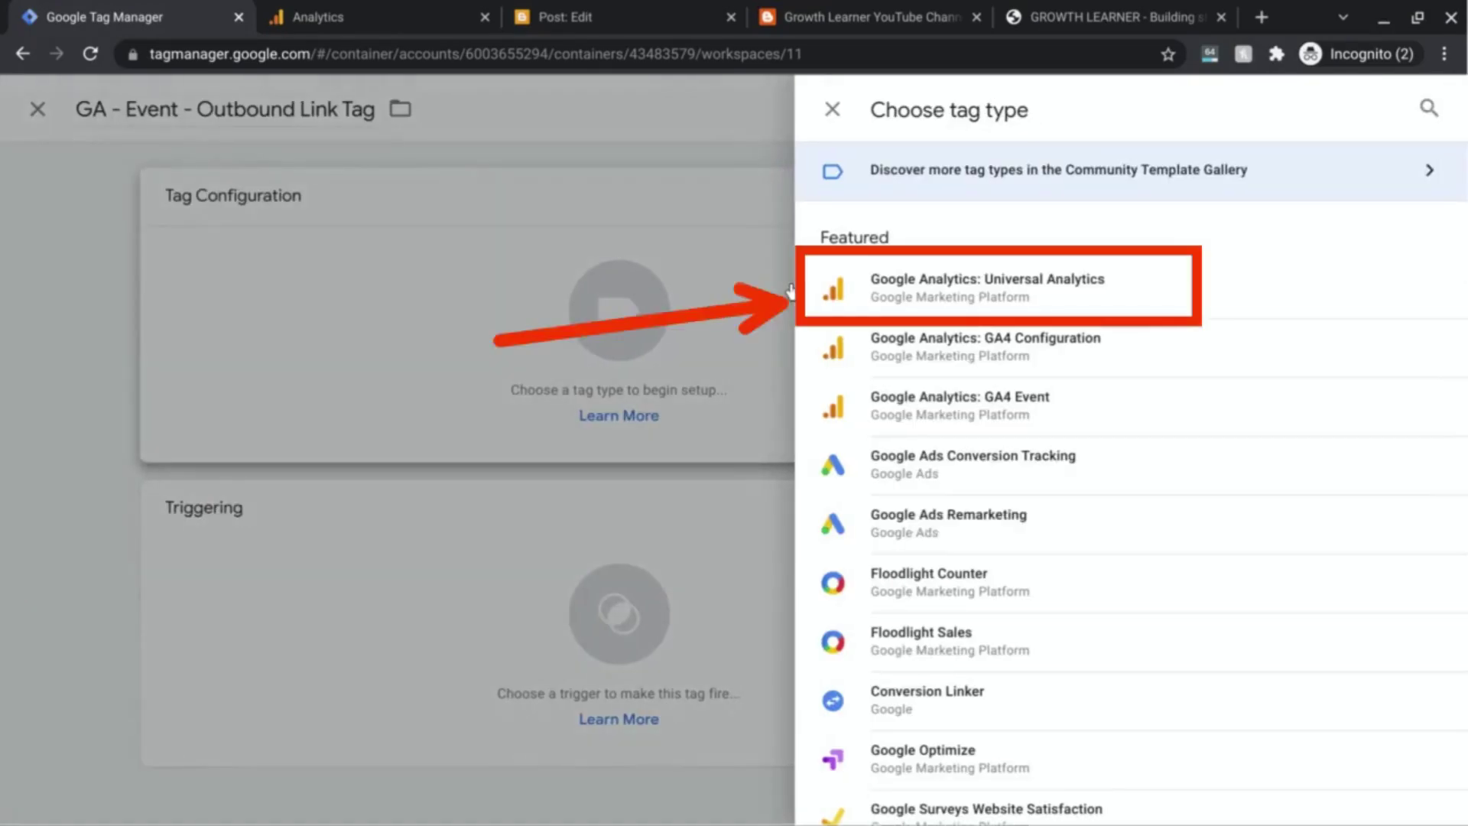
{"action": "left_click", "coordinate": [893, 304]}
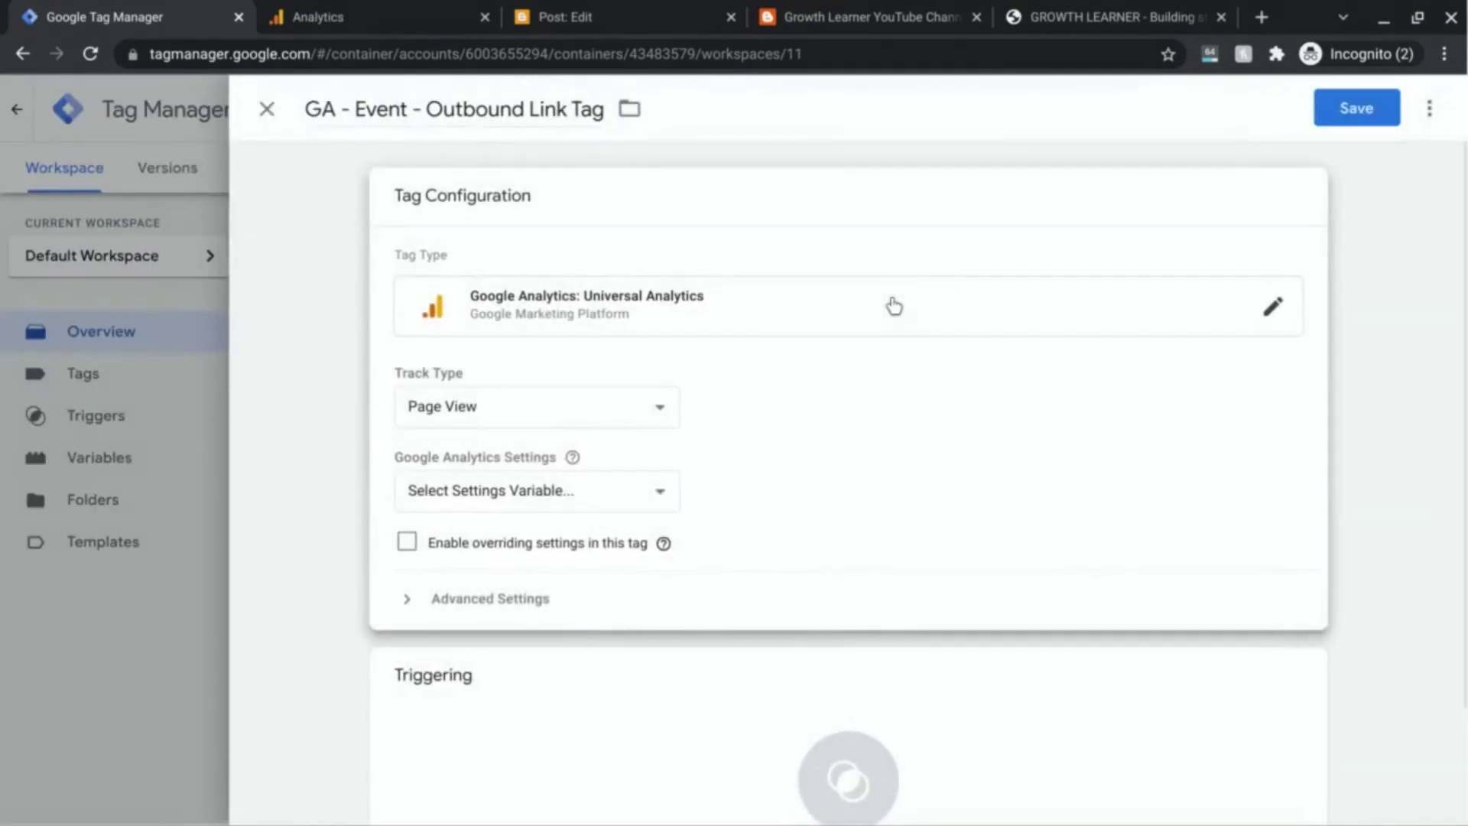
{"action": "left_click", "coordinate": [656, 413]}
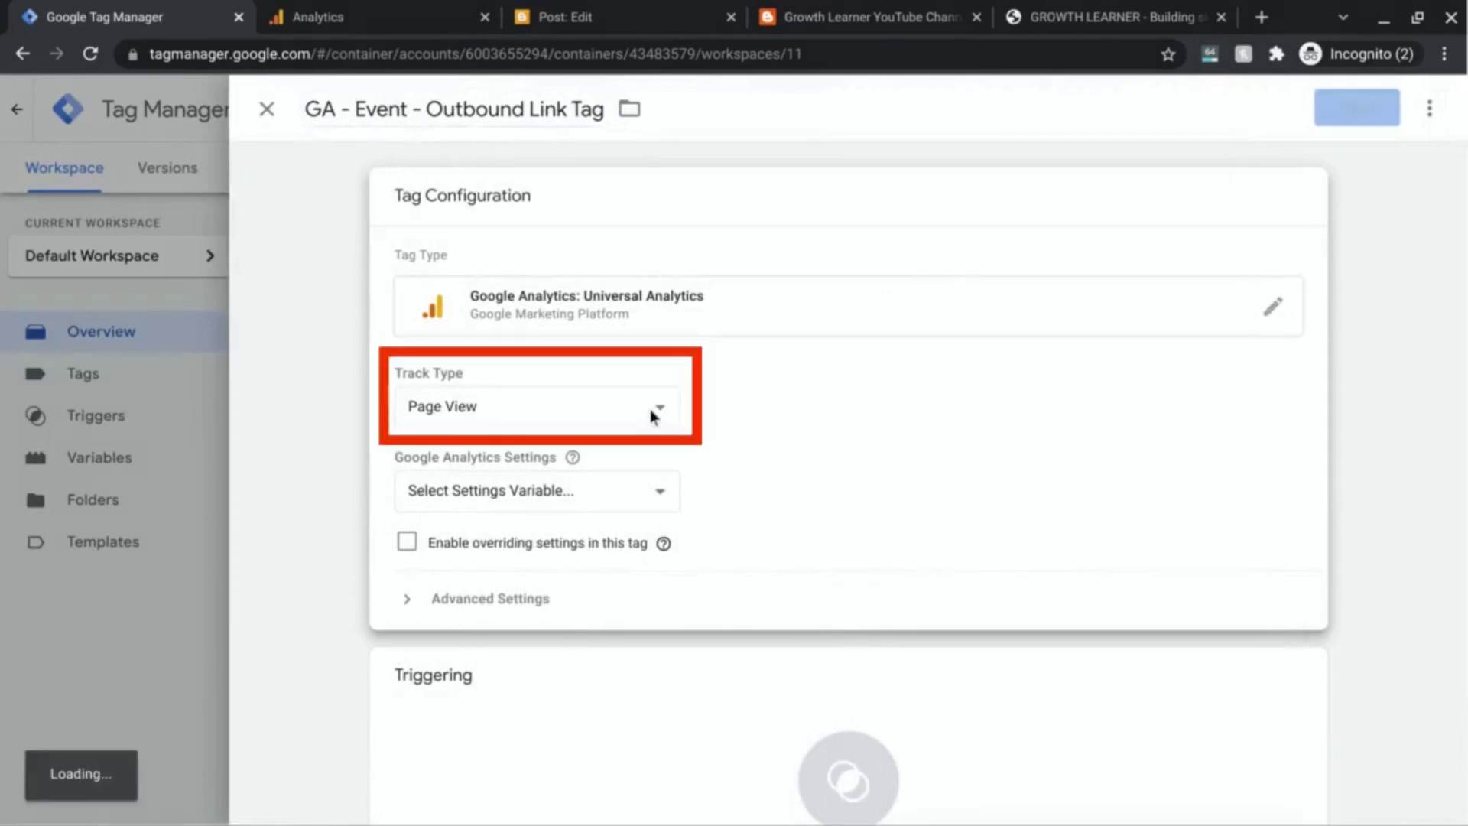
{"action": "left_click", "coordinate": [502, 514]}
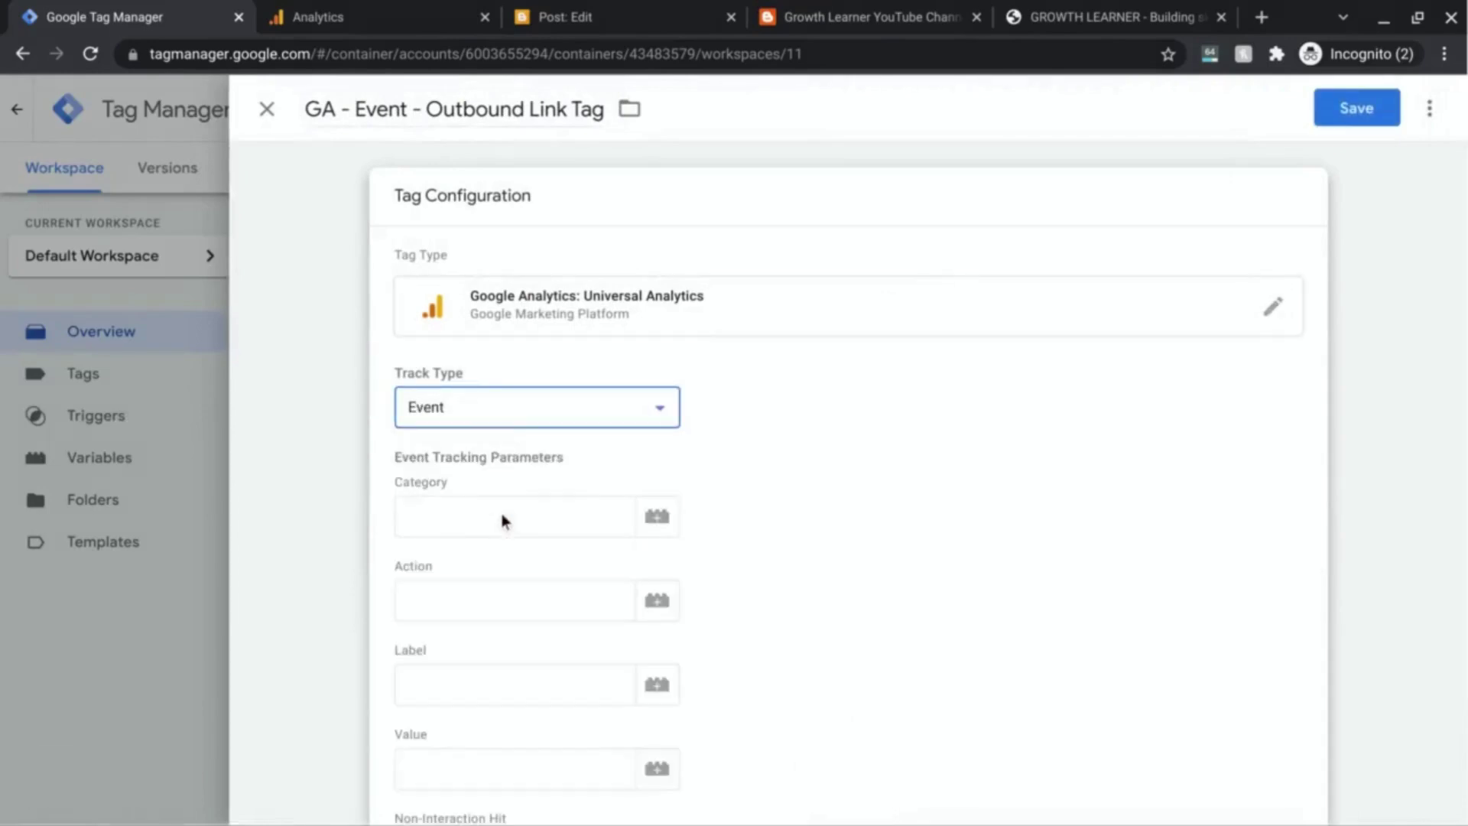
Step: Set the event's category to "Outbound Link" and its action to "Click"
{"action": "left_click", "coordinate": [509, 517]}
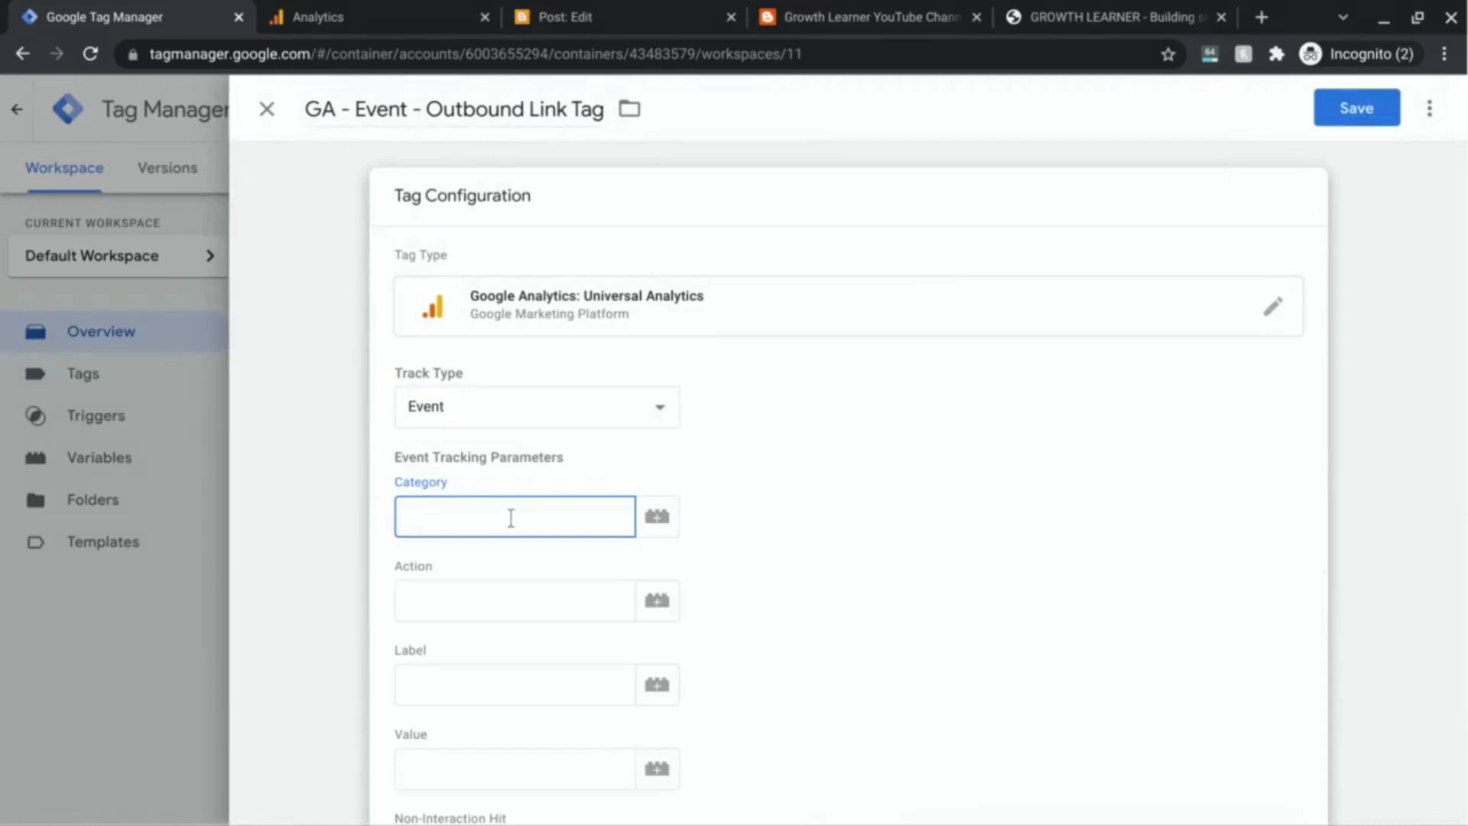
{"action": "type", "text": "Outbound Link"}
{"action": "left_click", "coordinate": [496, 606]}
{"action": "type", "text": "C"}
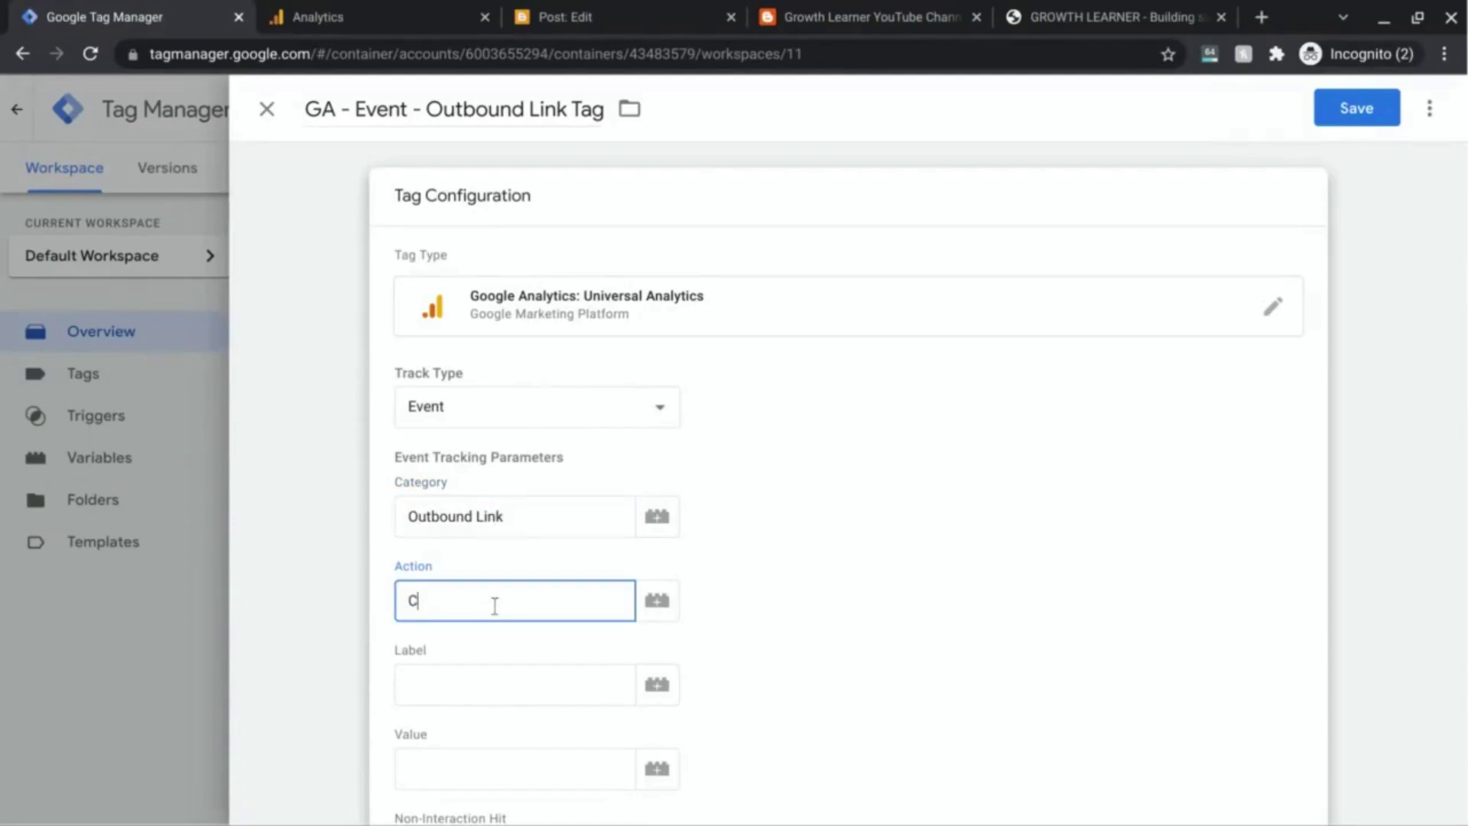
{"action": "type", "text": "lick"}
Step: Set the event's label to the {{Click URL}} variable, and view the list of available variables
{"action": "left_click", "coordinate": [485, 682]}
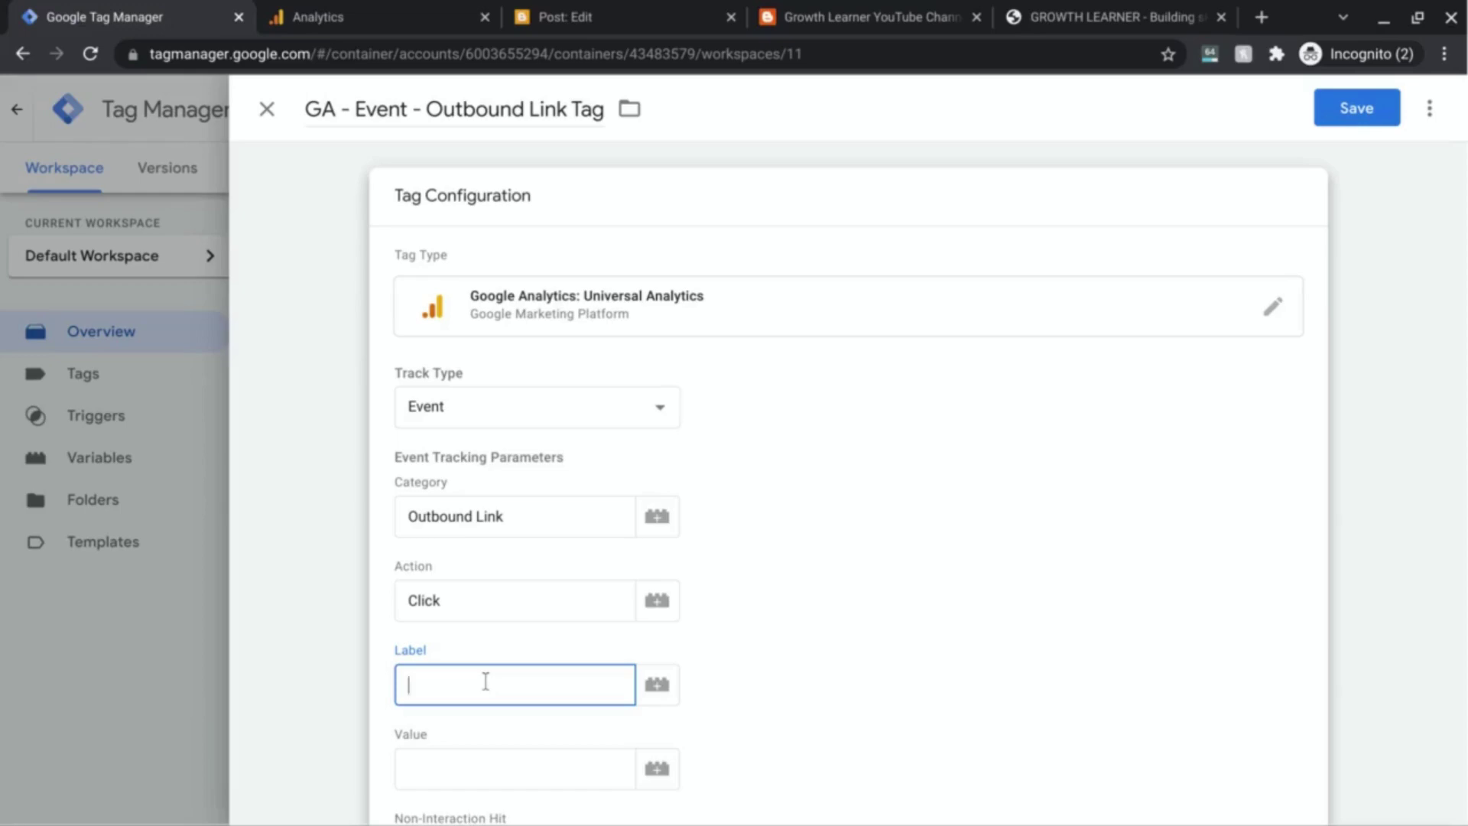
{"action": "type", "text": "{{"}
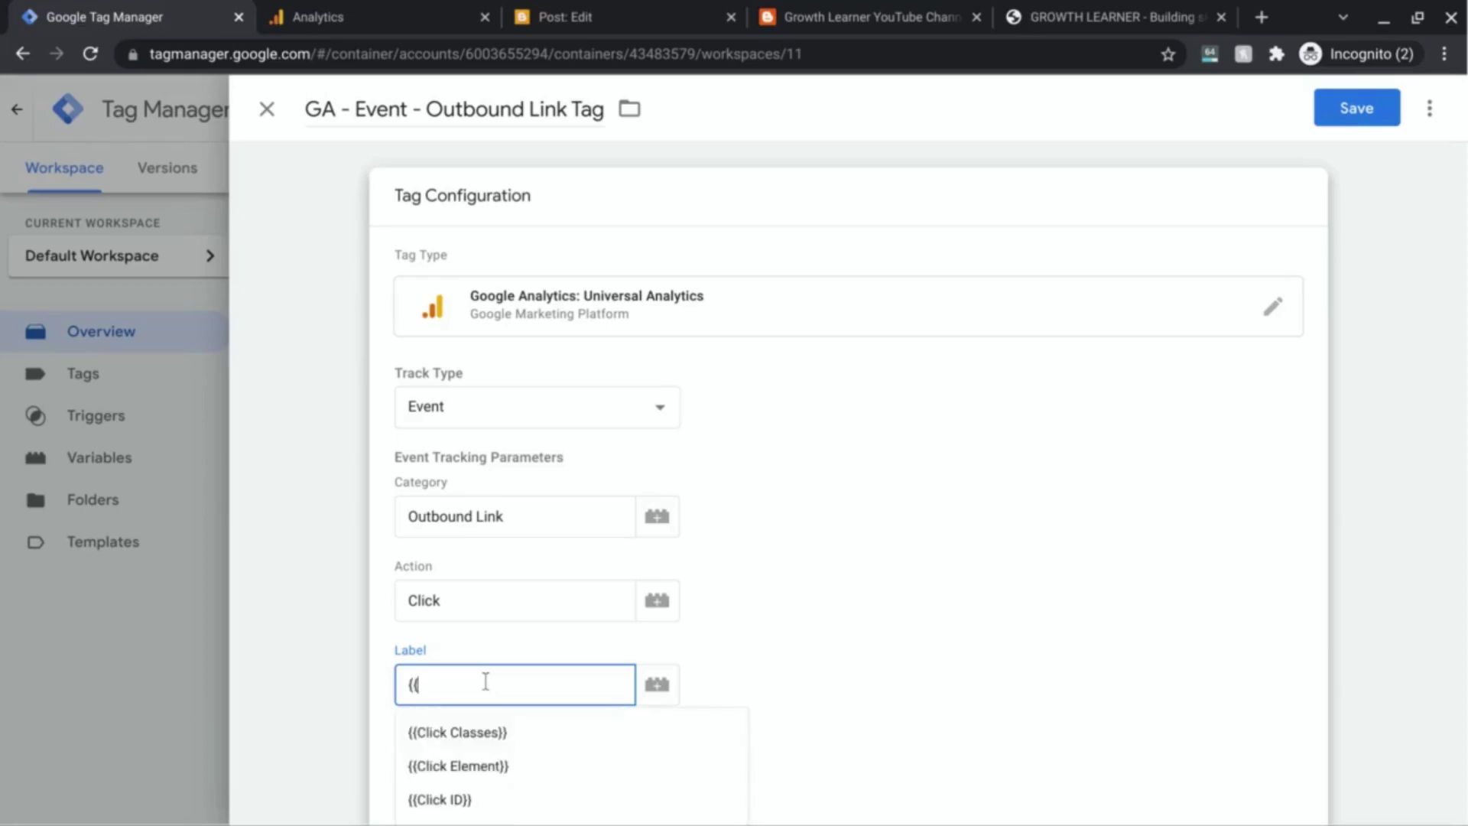
{"action": "scroll", "coordinate": [616, 645], "scroll_direction": "down", "scroll_amount": 2}
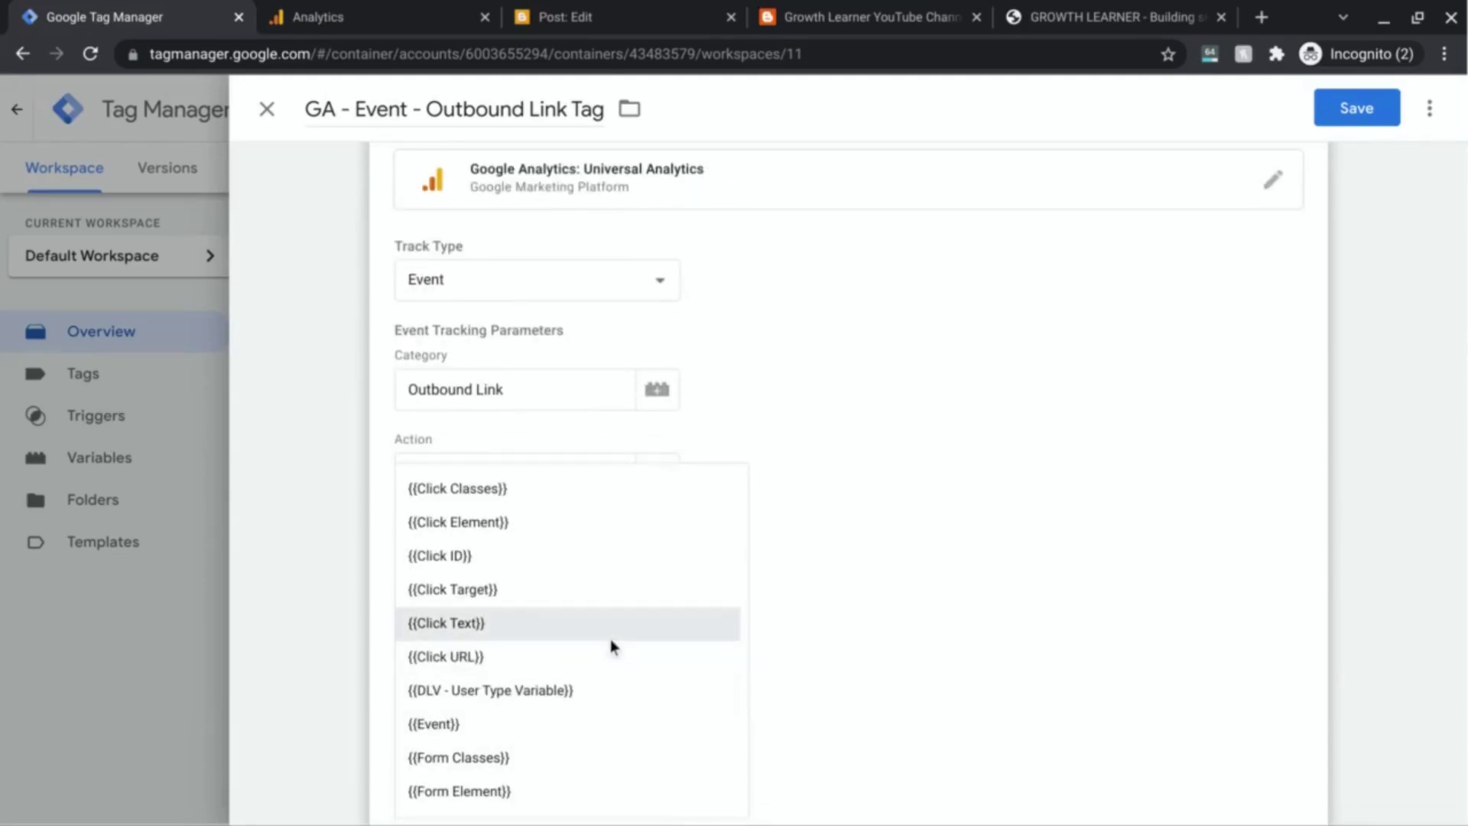
{"action": "type", "text": "Click"}
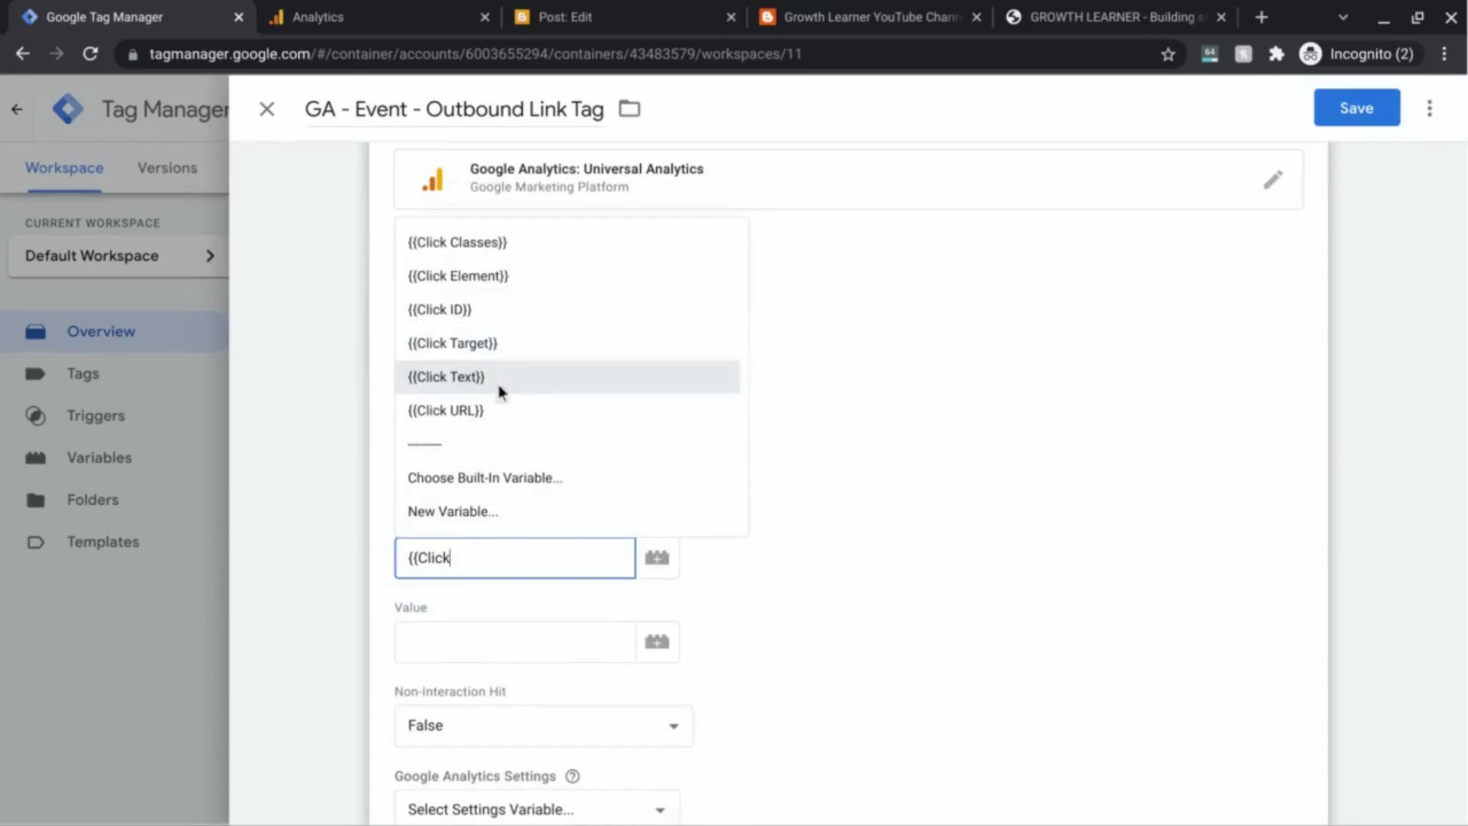
{"action": "left_click", "coordinate": [497, 413]}
{"action": "left_click", "coordinate": [657, 557]}
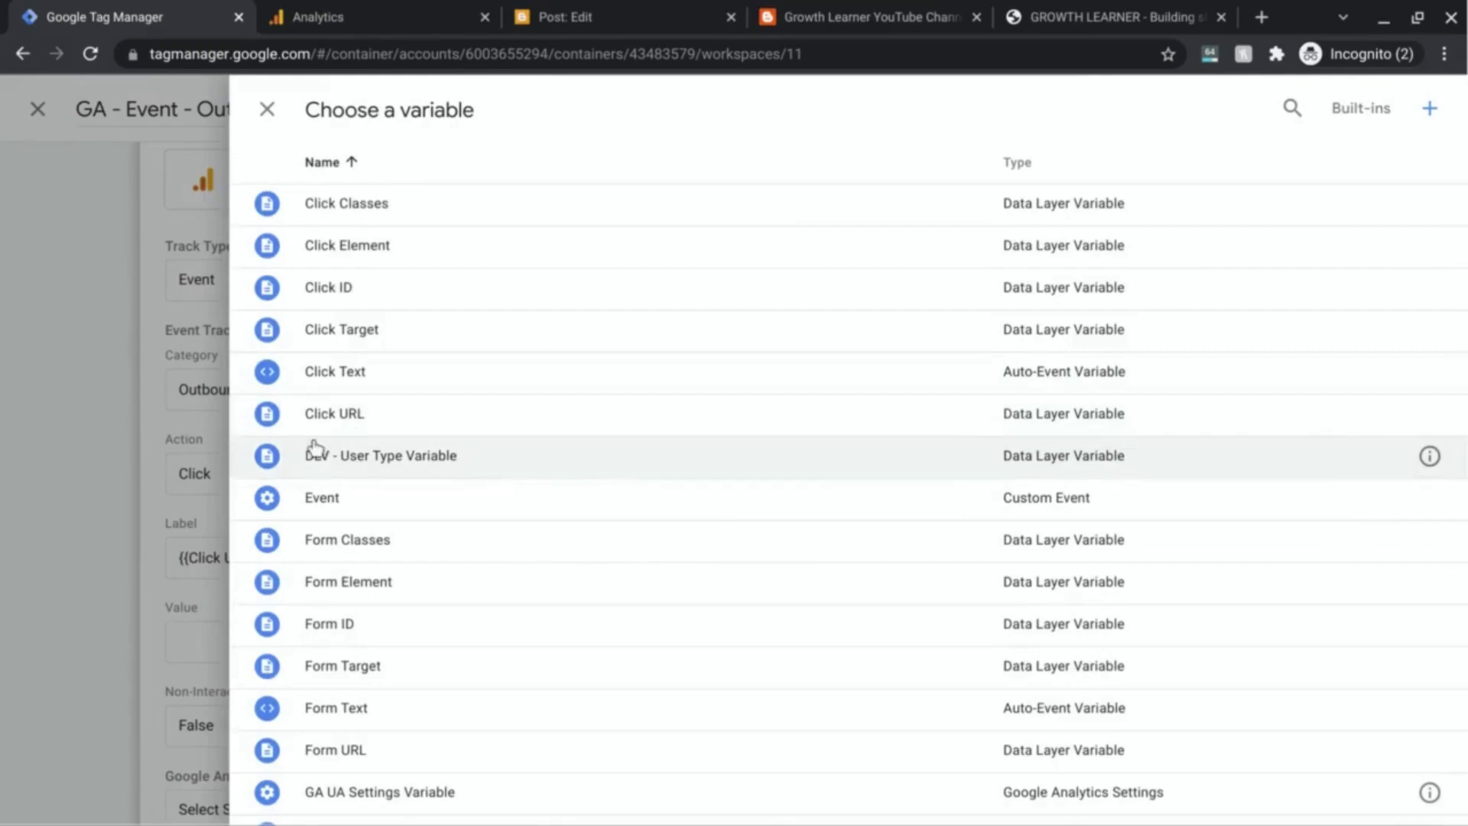
{"action": "left_click", "coordinate": [130, 570]}
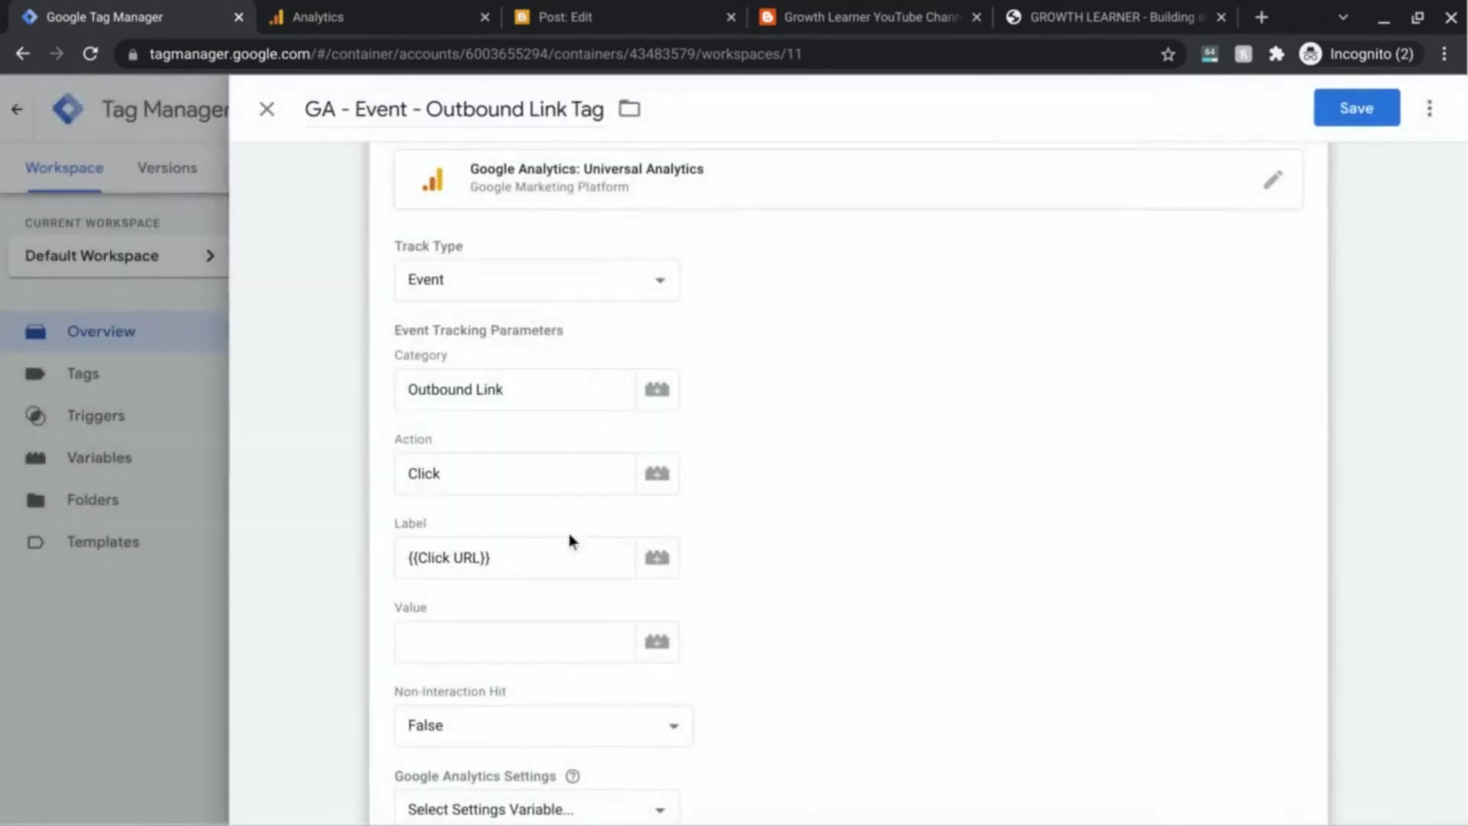
{"action": "left_click", "coordinate": [540, 554]}
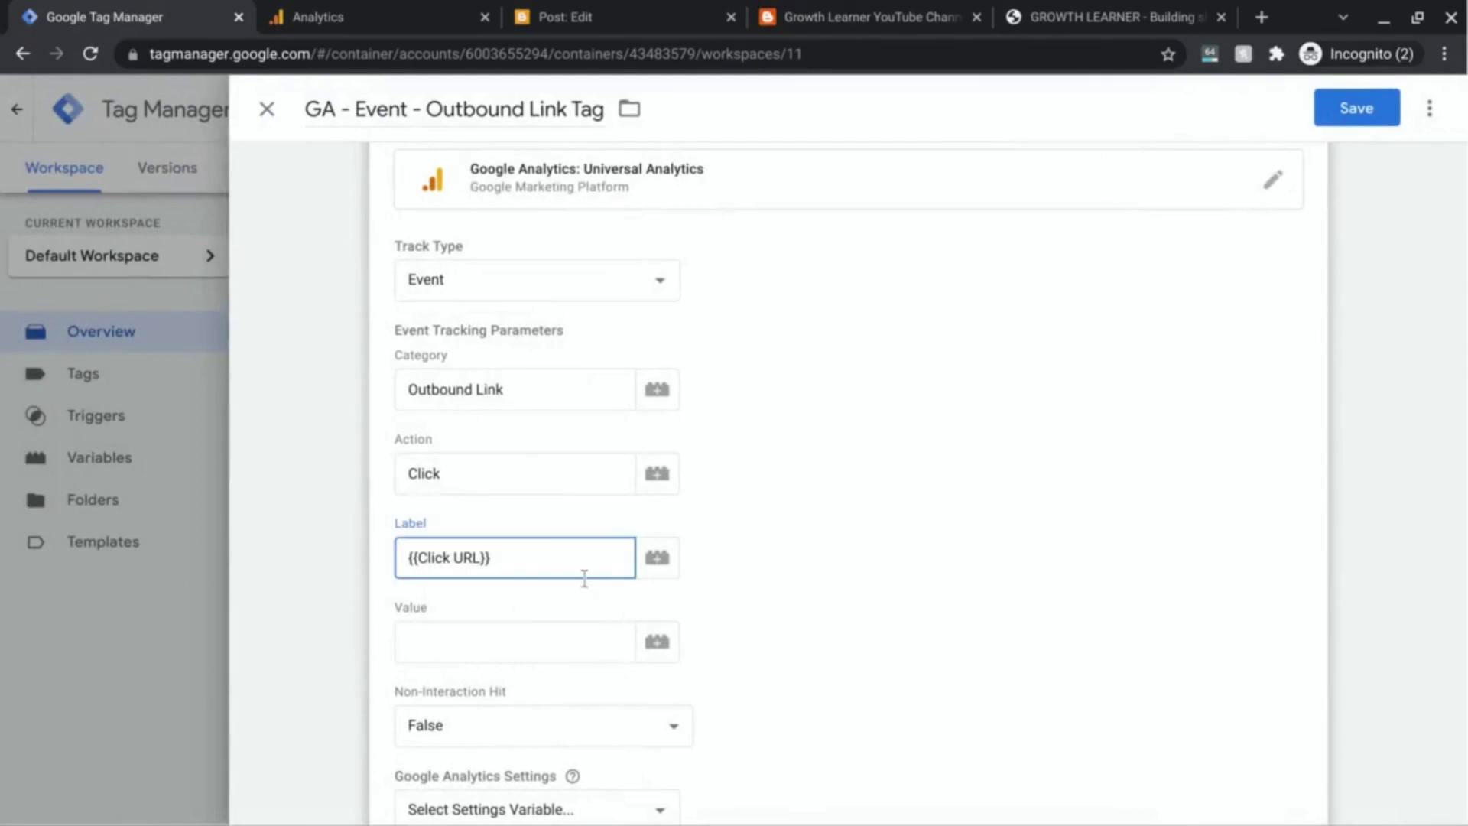
Step: Set Non-Interaction Hit to True and choose {{GA UA Settings Variable}} as the tag's Google Analytics settings
{"action": "scroll", "coordinate": [791, 511], "scroll_direction": "down", "scroll_amount": 3}
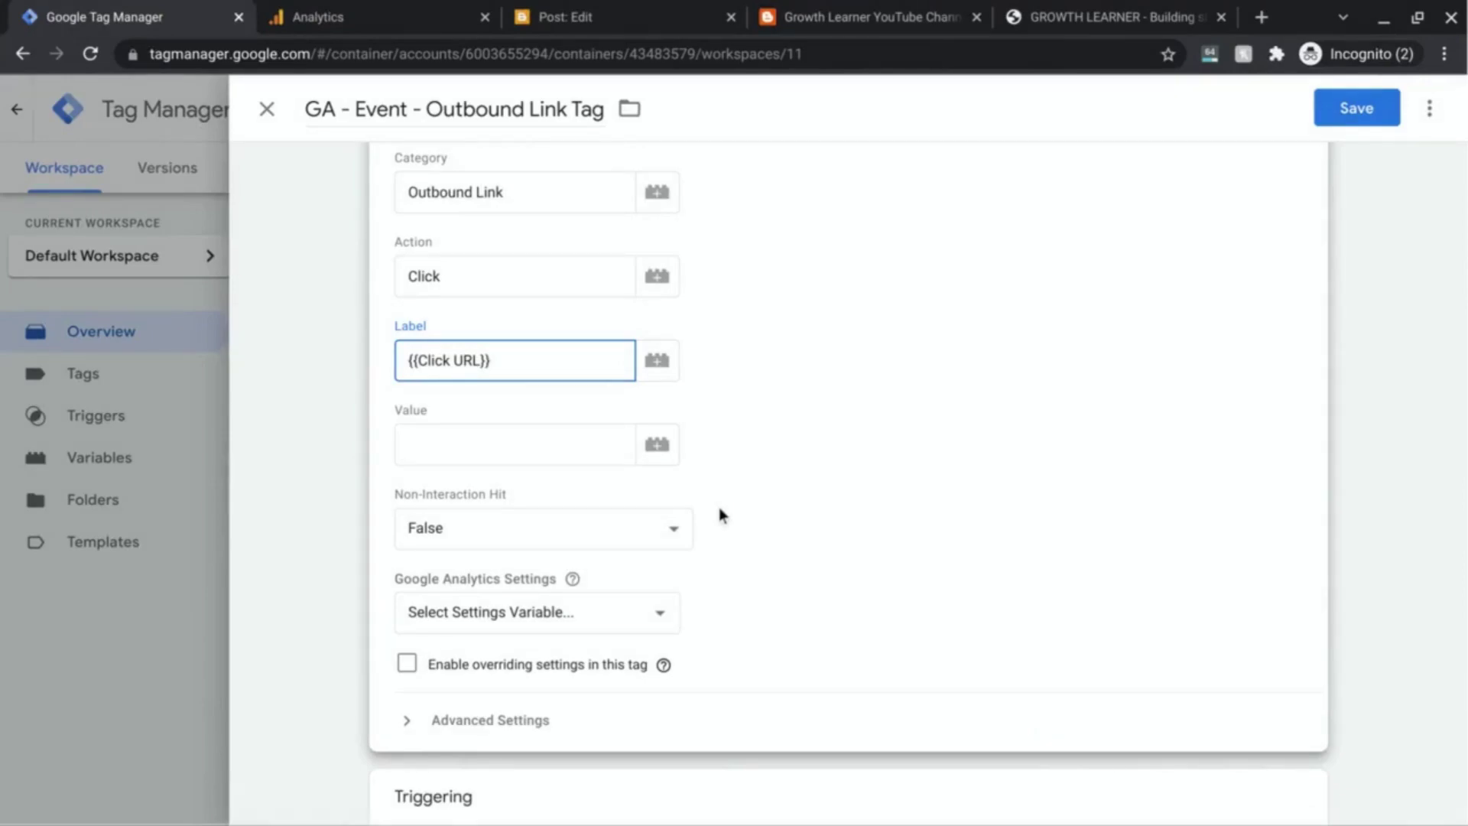
{"action": "left_click", "coordinate": [678, 529]}
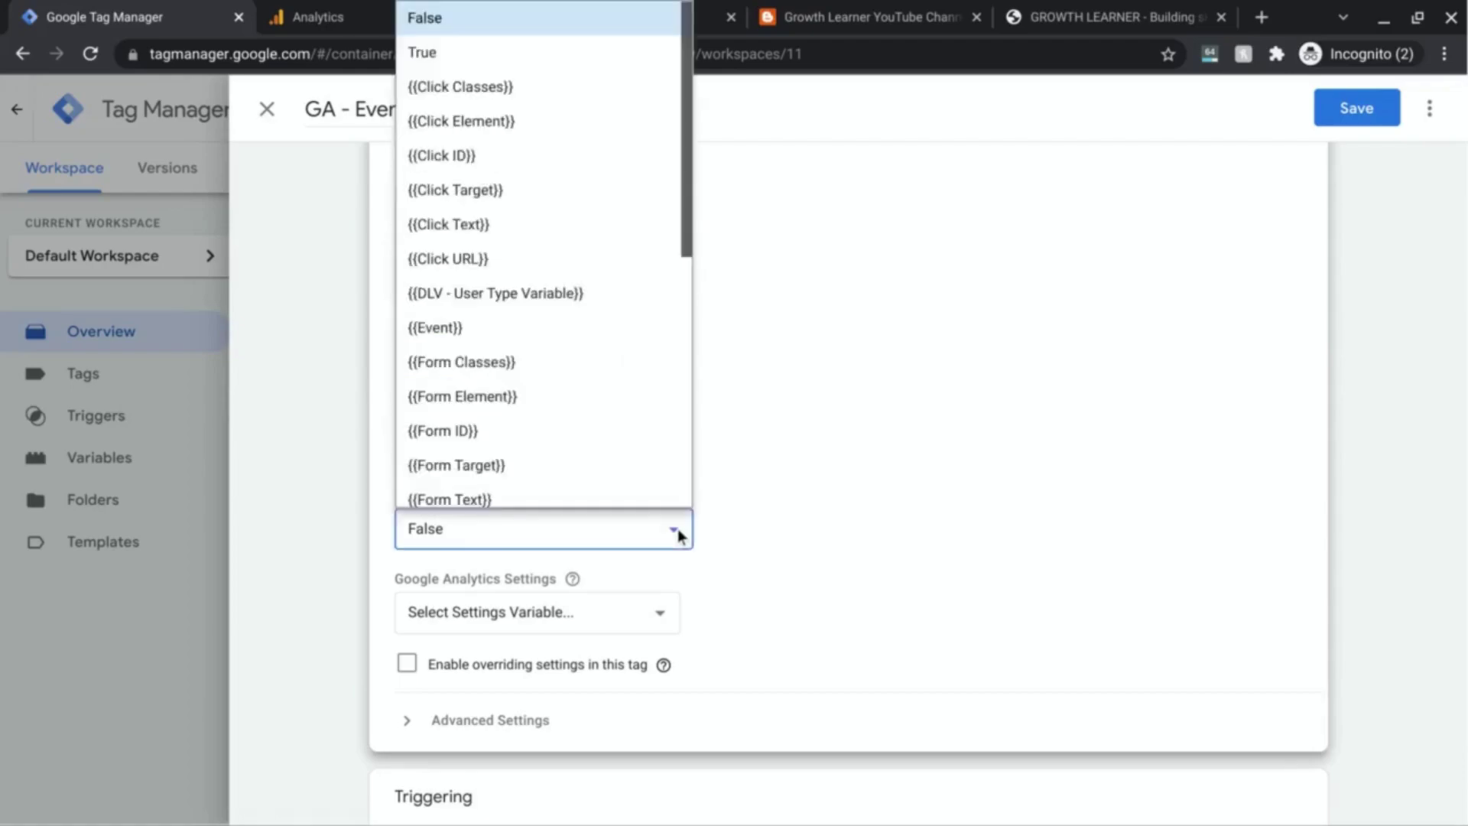
{"action": "left_click", "coordinate": [494, 49]}
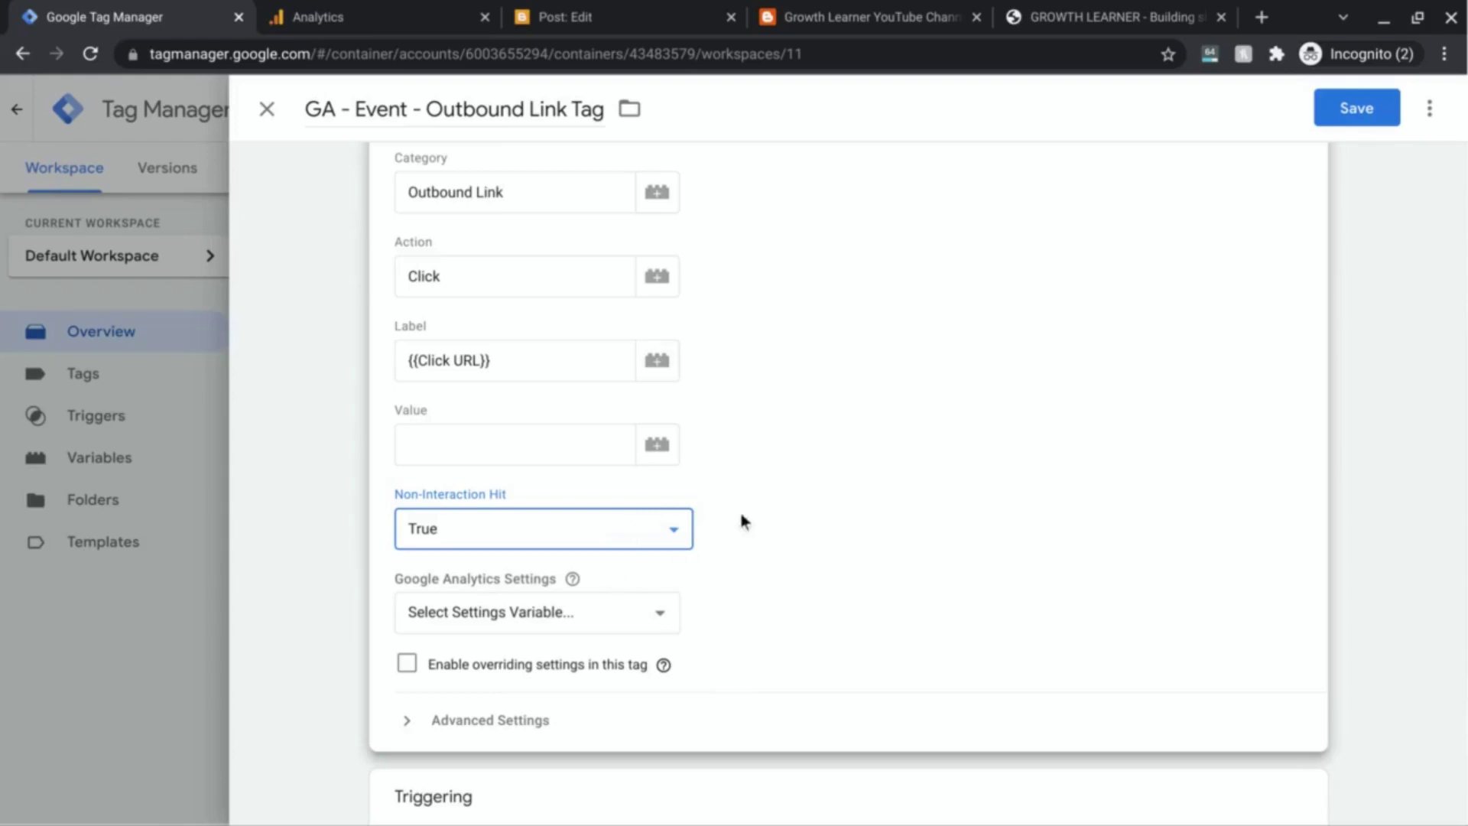
{"action": "left_click", "coordinate": [662, 612]}
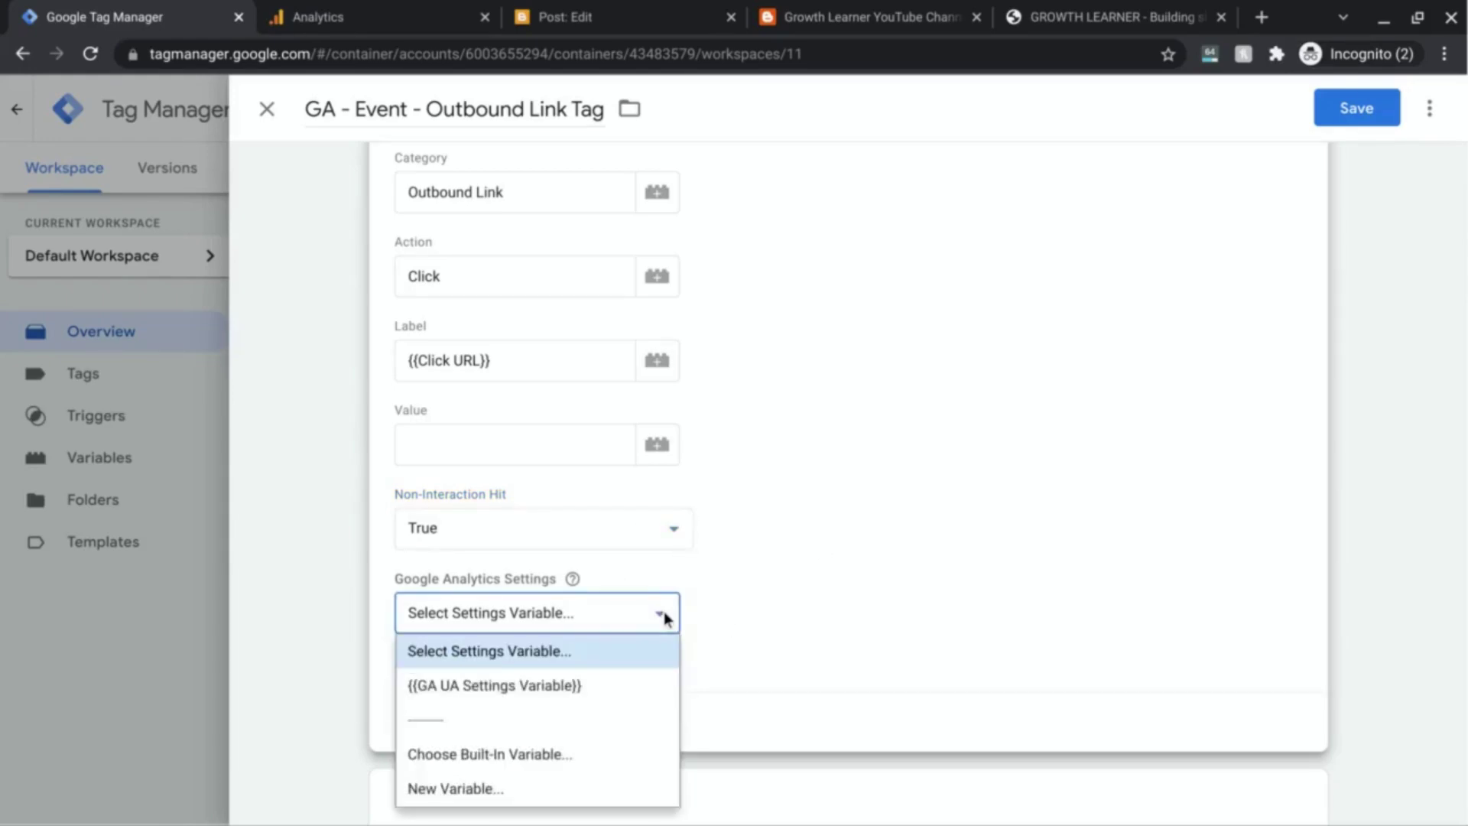
{"action": "left_click", "coordinate": [596, 687]}
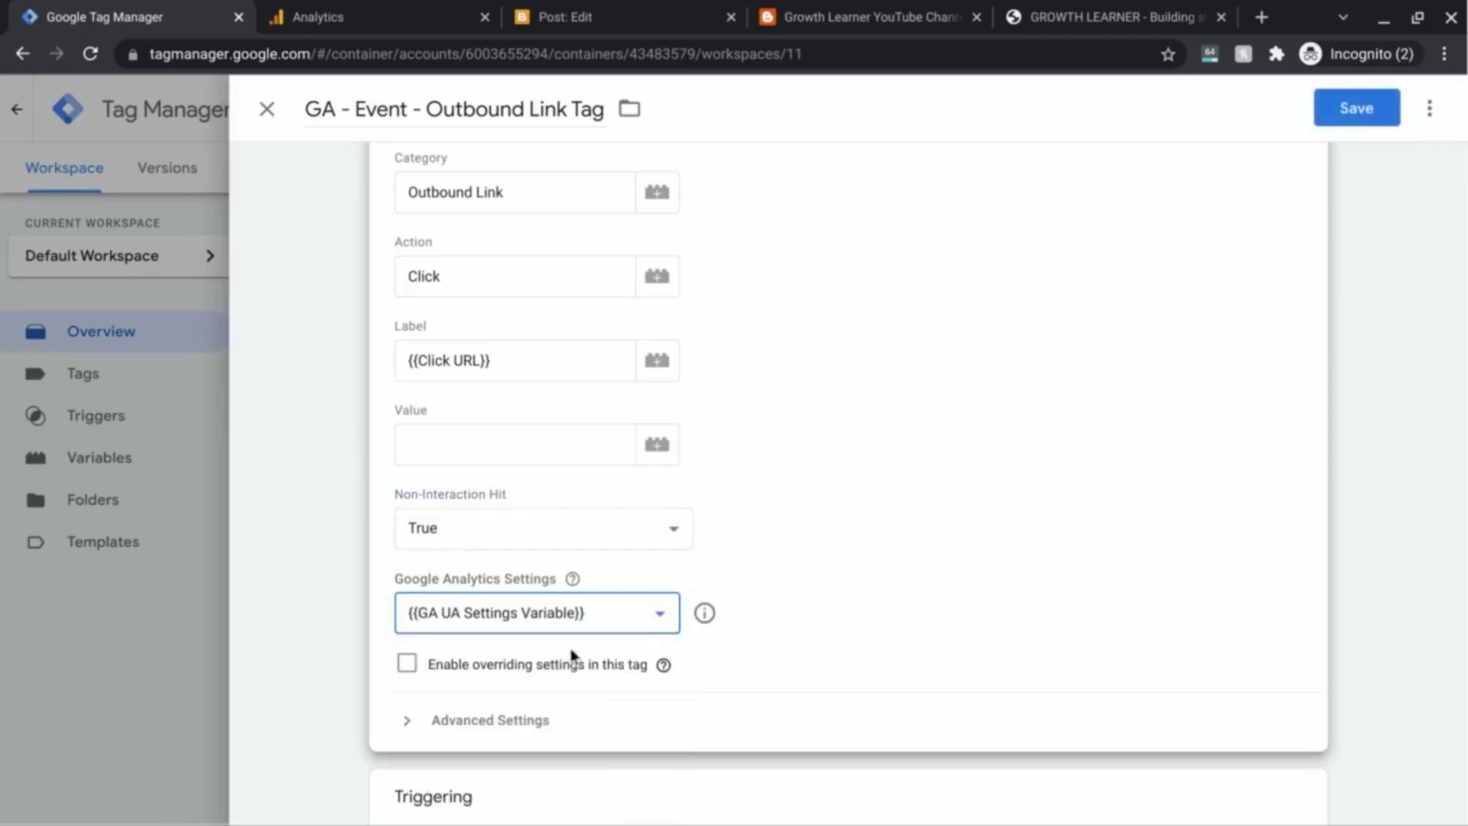
{"action": "scroll", "coordinate": [778, 518], "scroll_direction": "down", "scroll_amount": 2}
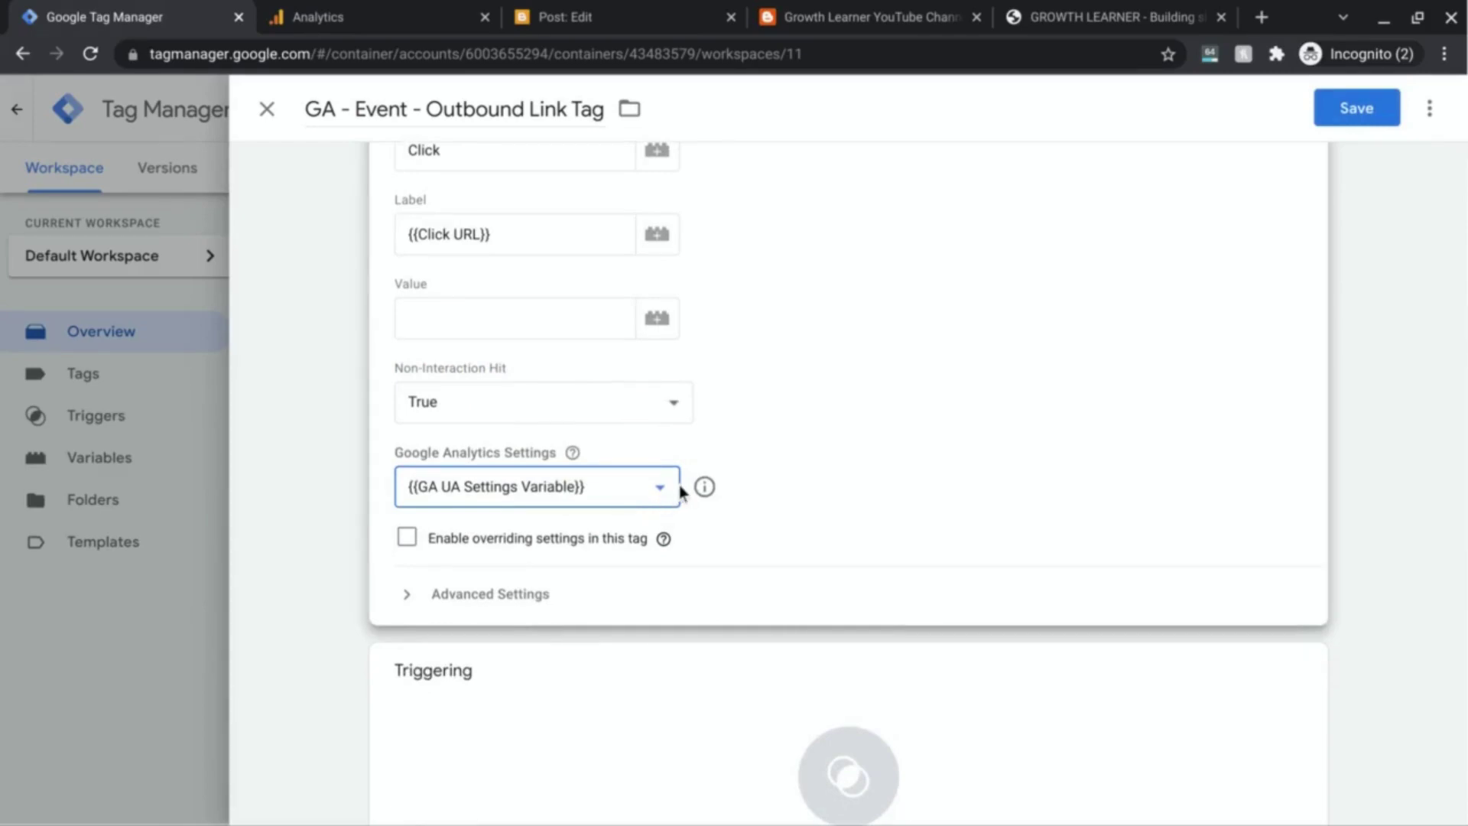
{"action": "scroll", "coordinate": [903, 505], "scroll_direction": "down", "scroll_amount": 2}
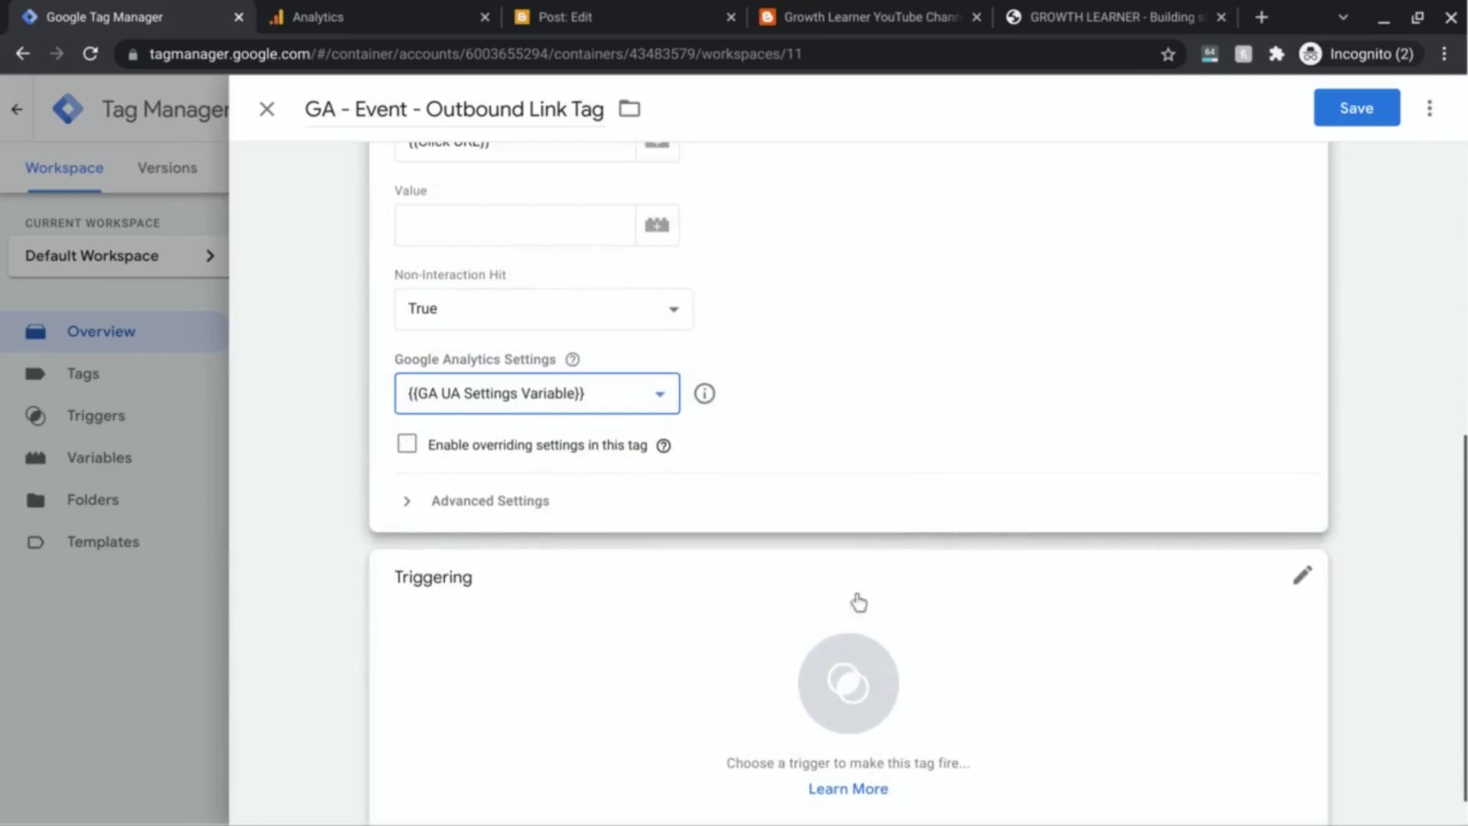
Step: Create a new trigger for the tag, using the Click - Just Links trigger type
{"action": "left_click", "coordinate": [842, 696]}
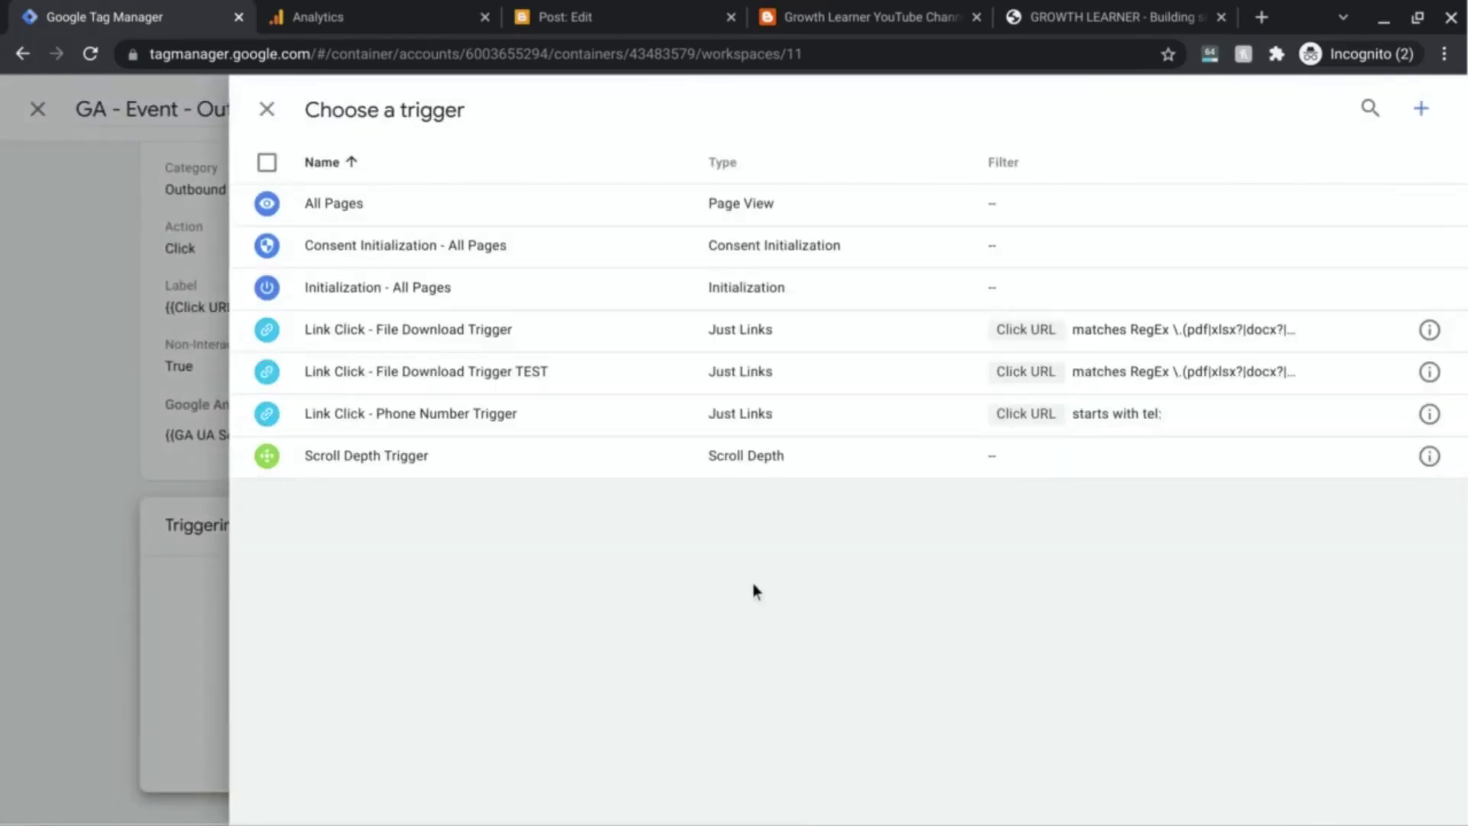
{"action": "left_click", "coordinate": [1421, 112]}
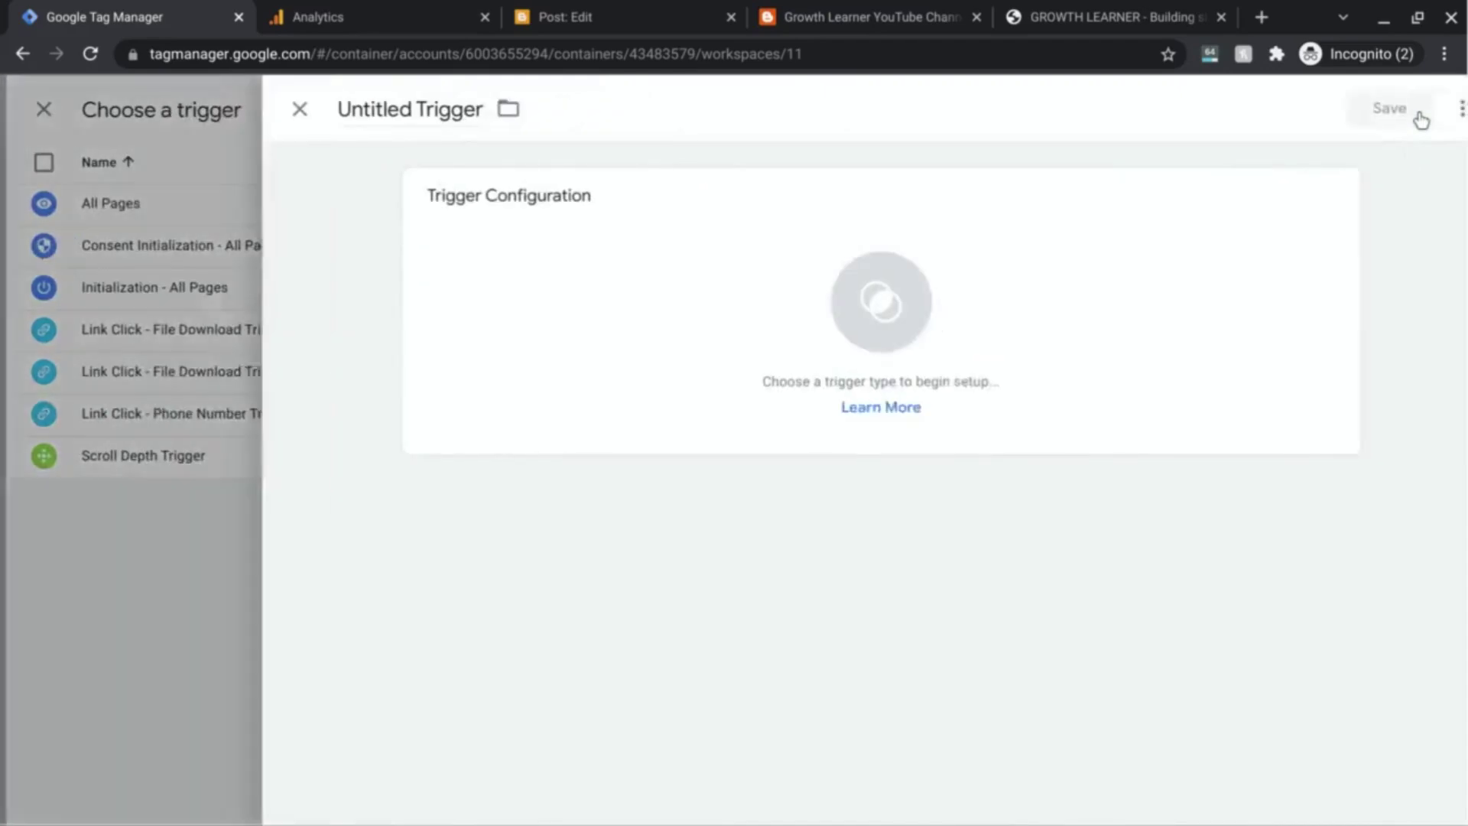
{"action": "left_click", "coordinate": [623, 279]}
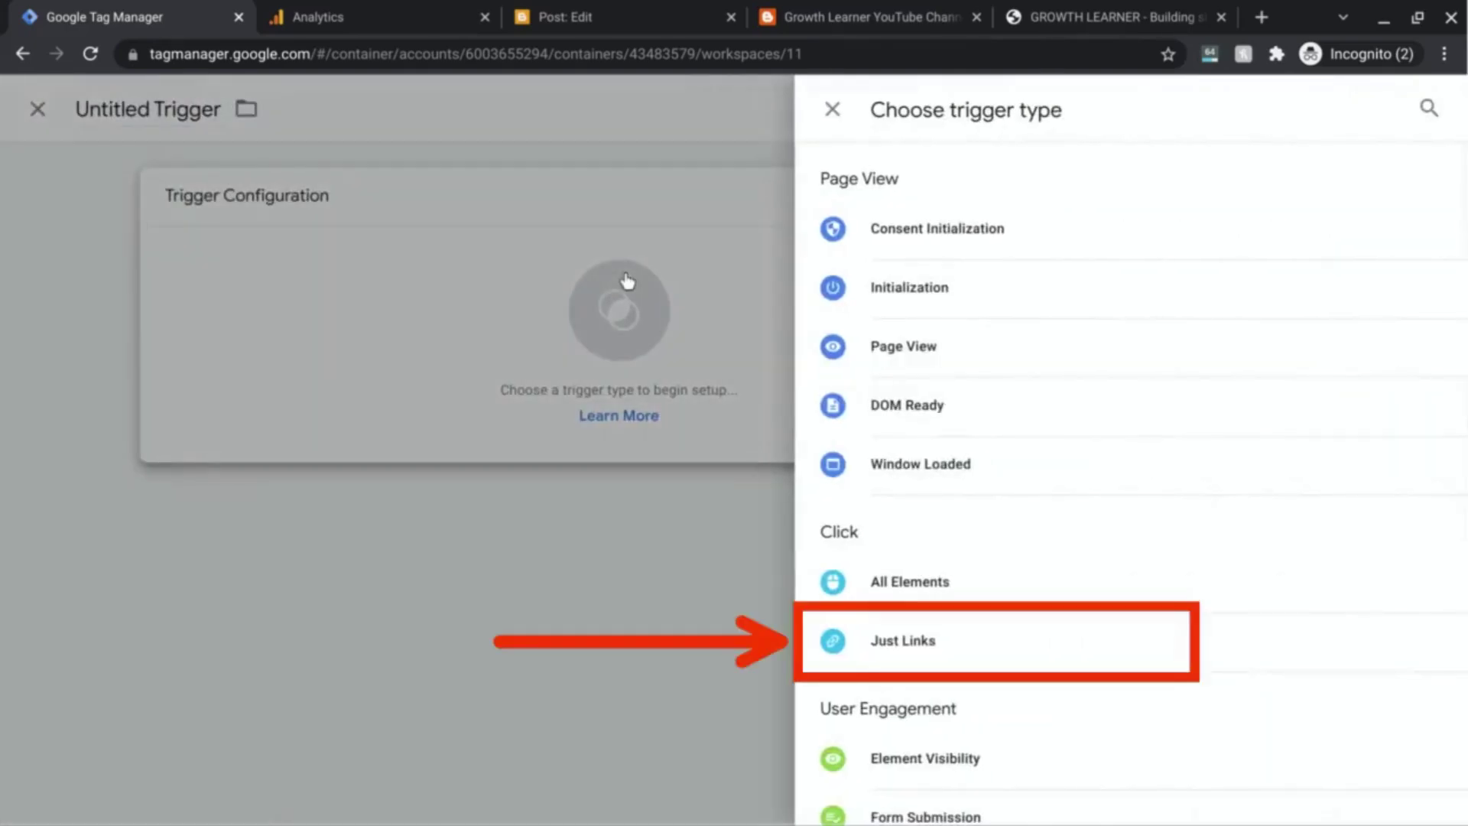
{"action": "left_click", "coordinate": [922, 640]}
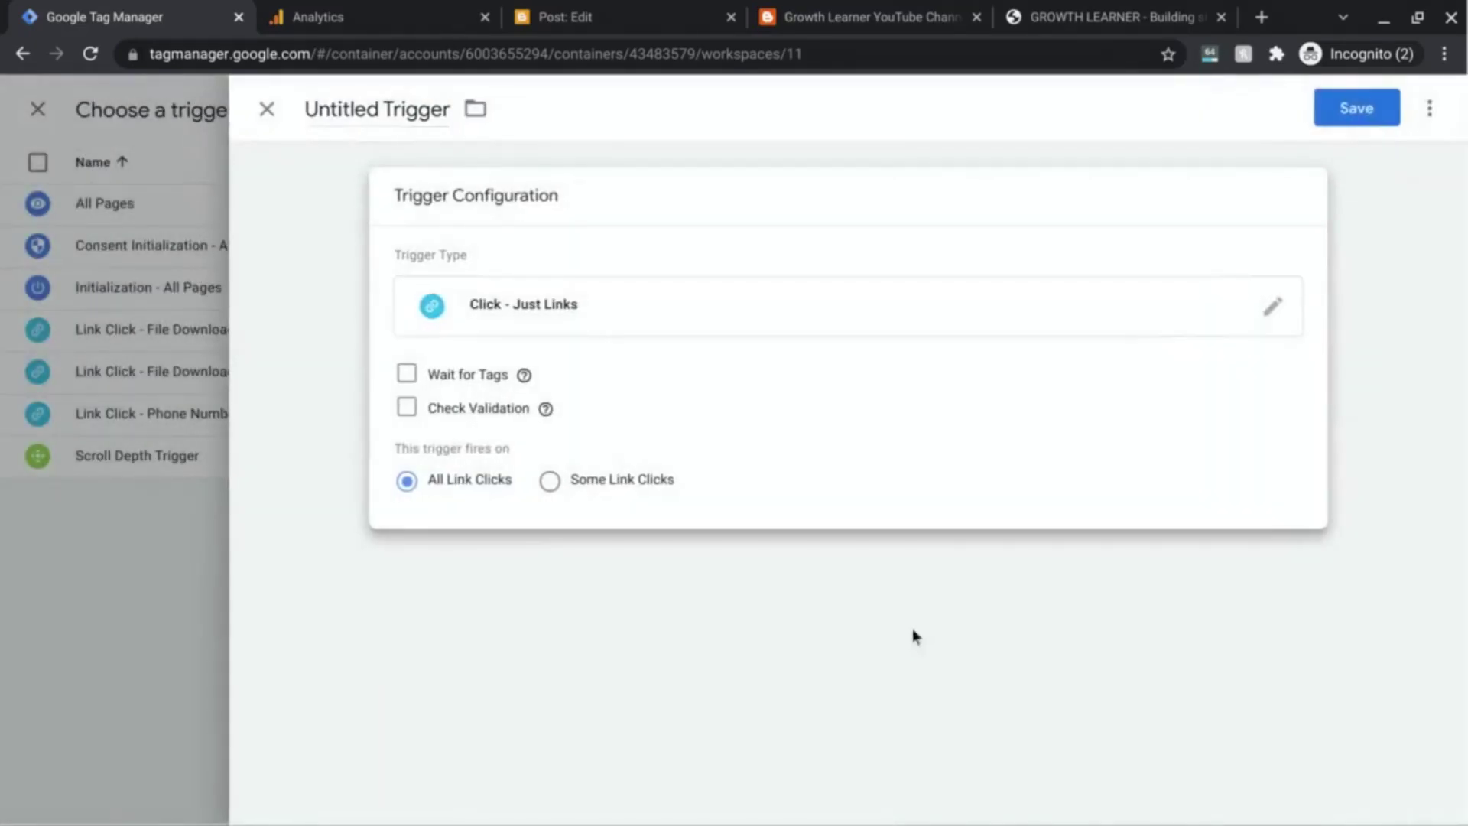
Step: Name the trigger "Link - Outbound Trigger" and reopen its configuration for editing
{"action": "double_click", "coordinate": [349, 112]}
{"action": "type", "text": "Link - "}
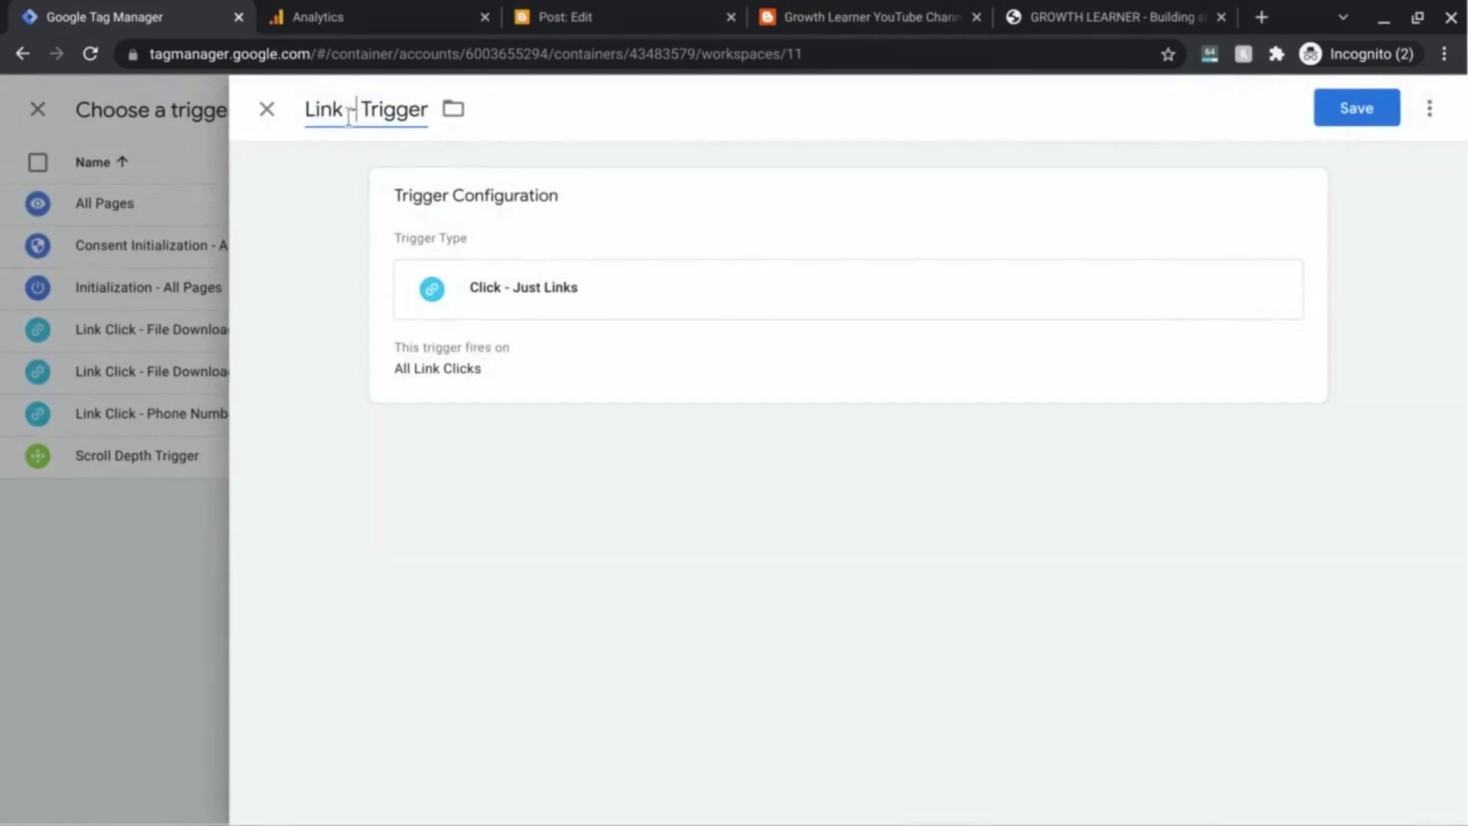
{"action": "type", "text": "Outbound"}
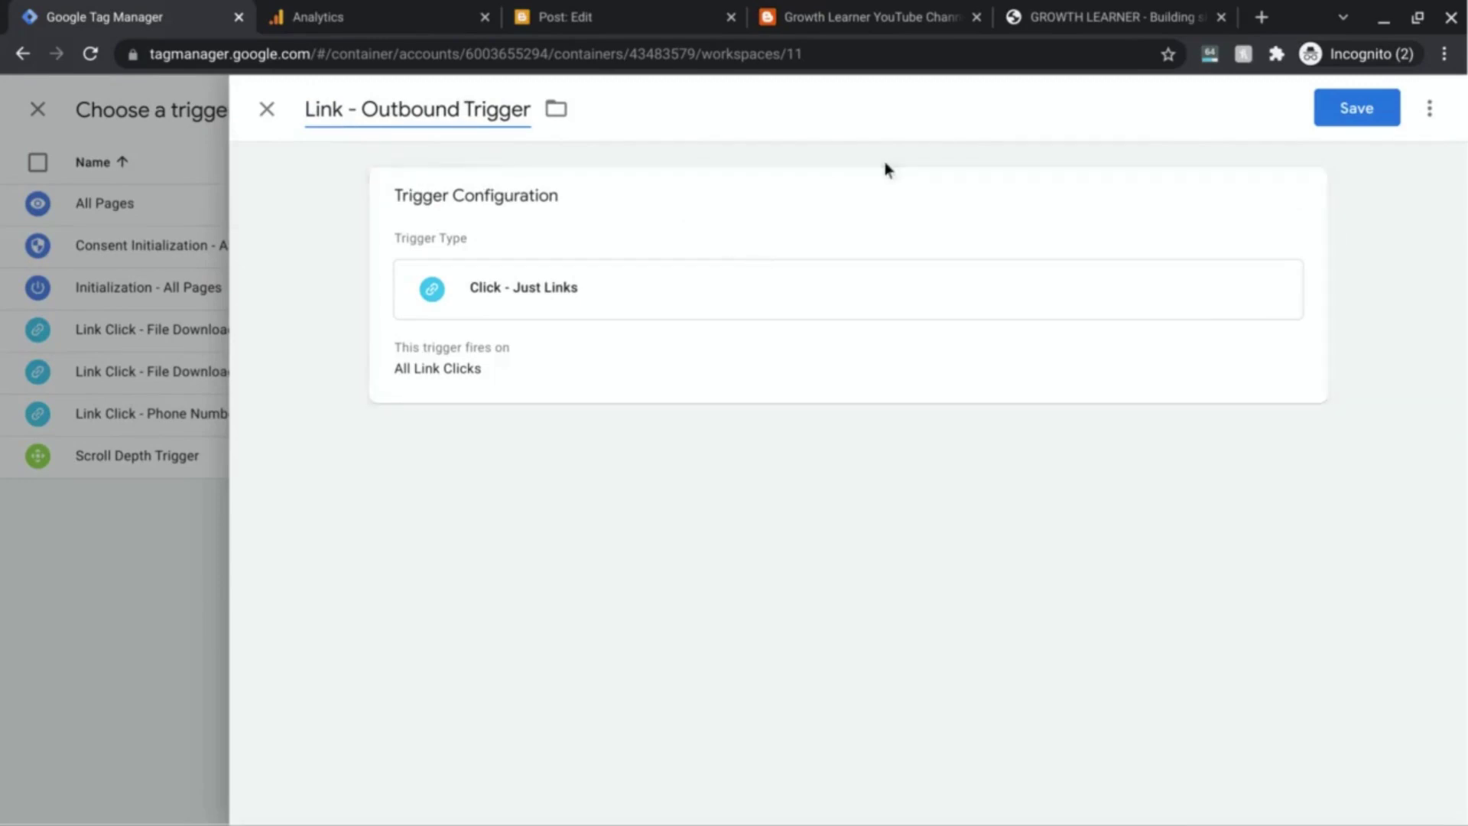
{"action": "left_click", "coordinate": [862, 229]}
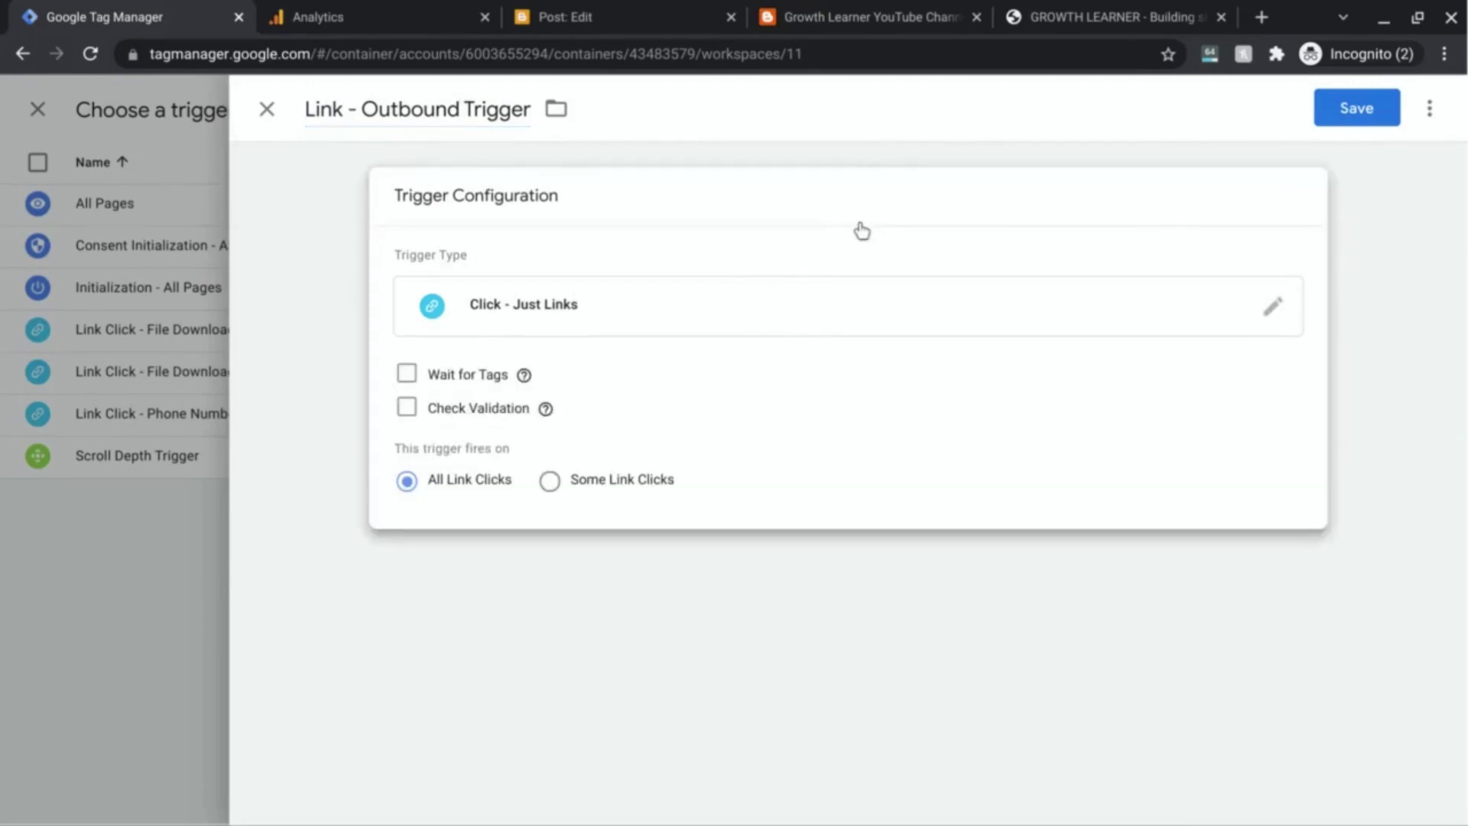
Step: Turn on Wait for Tags and set the trigger's enabling condition to Page URL matches RegEx ".*"
{"action": "mouse_move", "coordinate": [485, 391]}
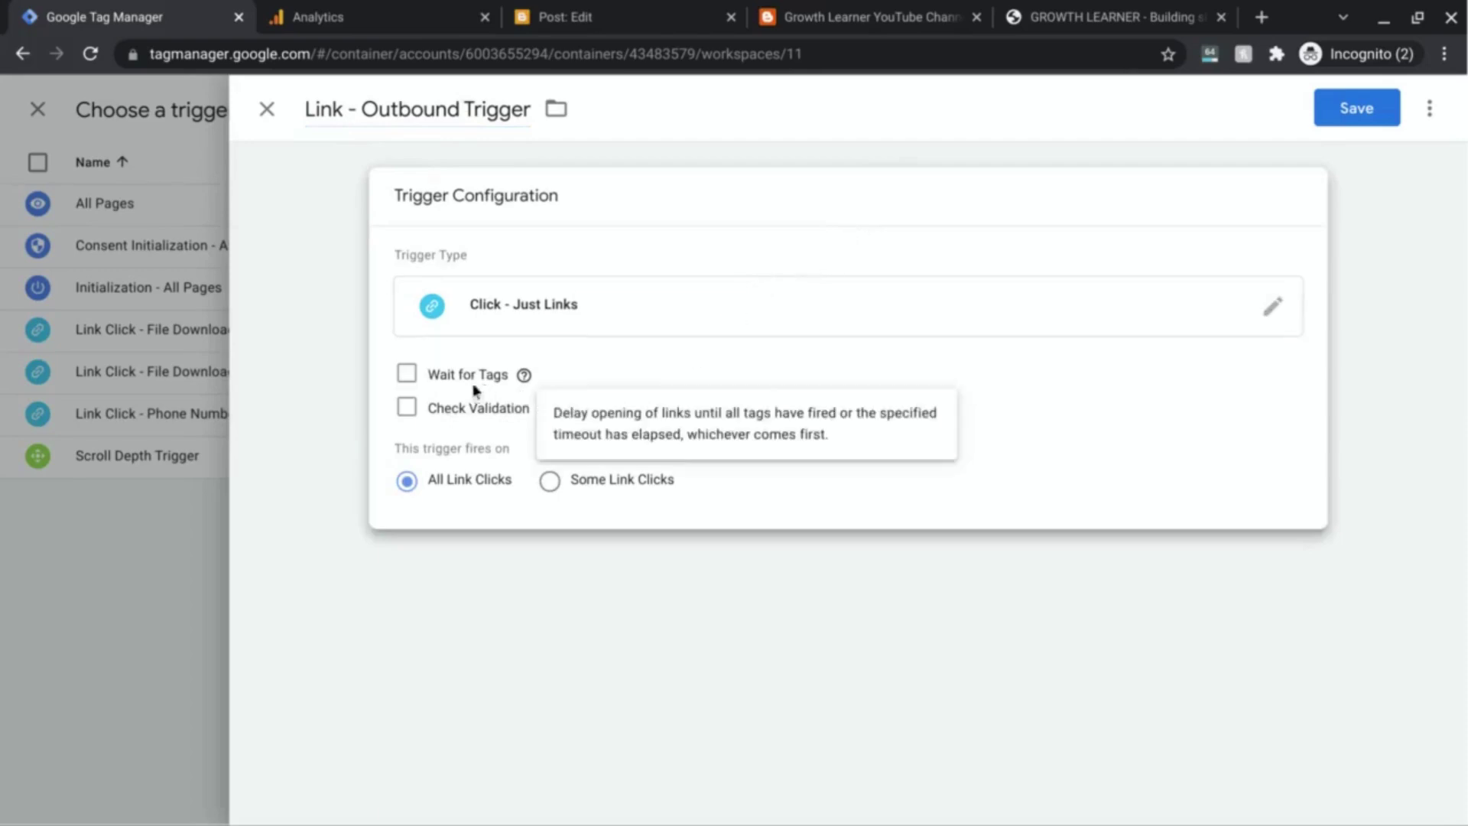
{"action": "left_click", "coordinate": [408, 374]}
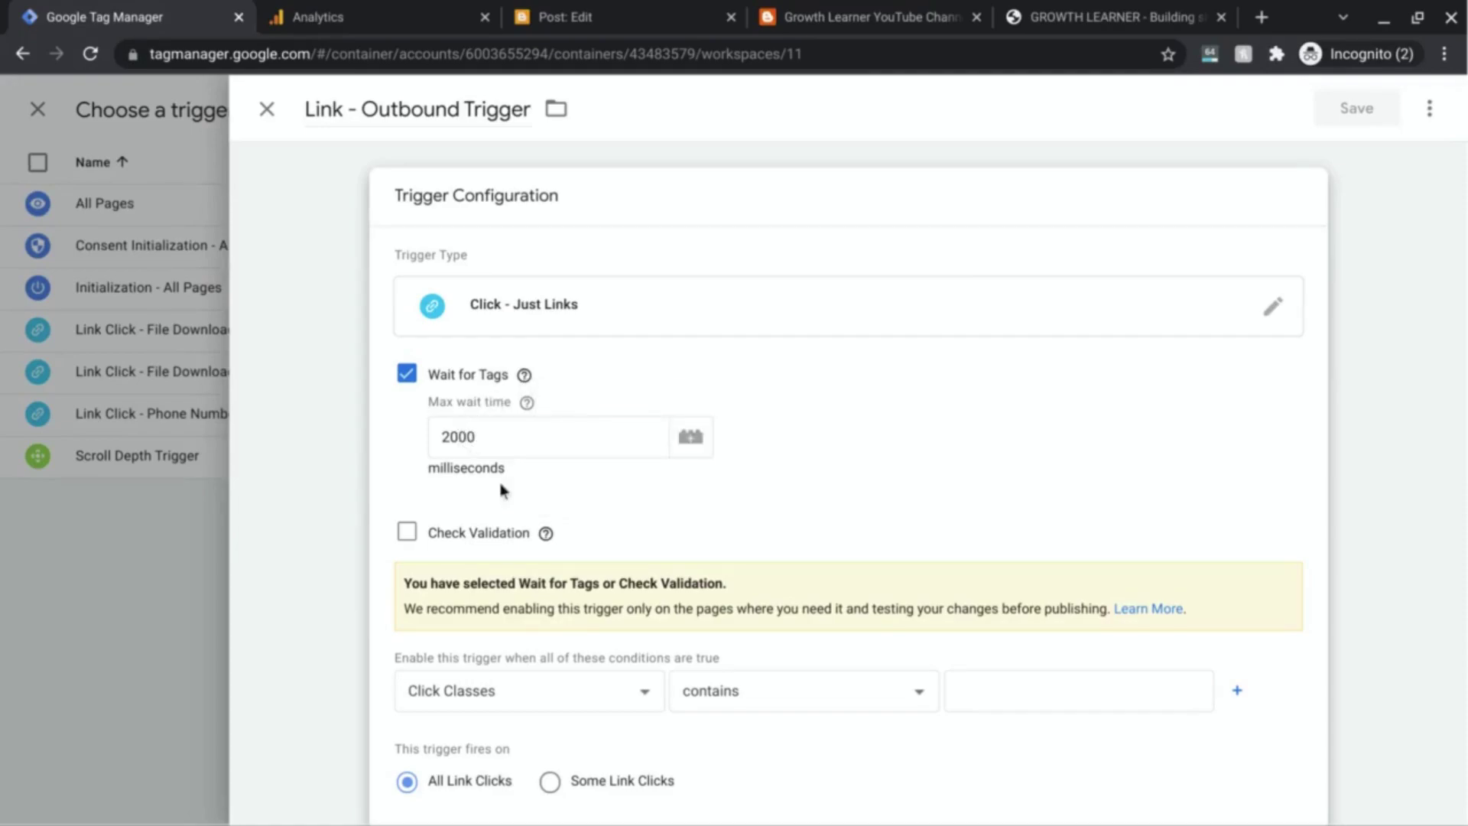
{"action": "scroll", "coordinate": [523, 643], "scroll_direction": "down", "scroll_amount": 1}
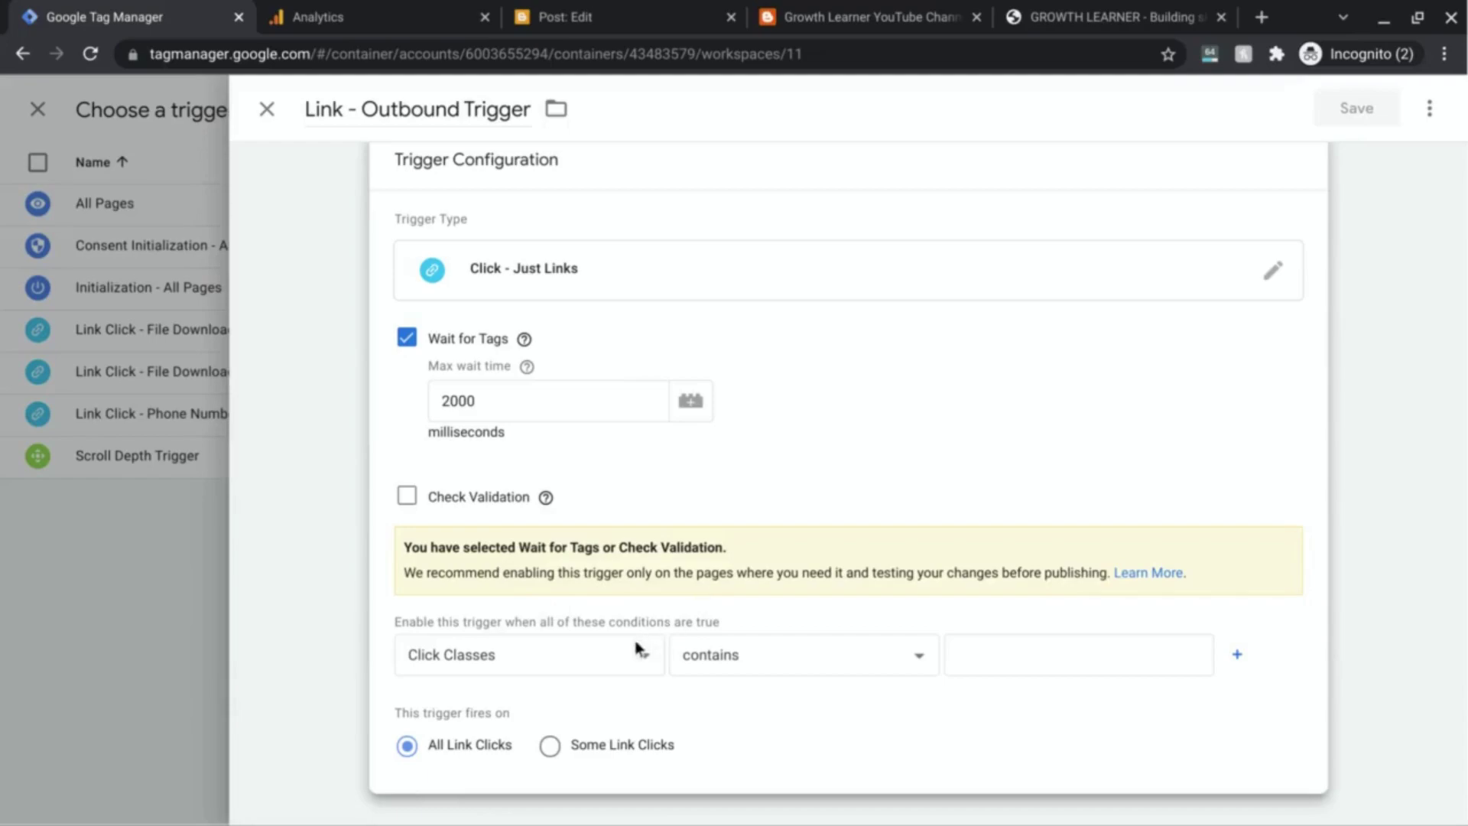
{"action": "left_click", "coordinate": [591, 662]}
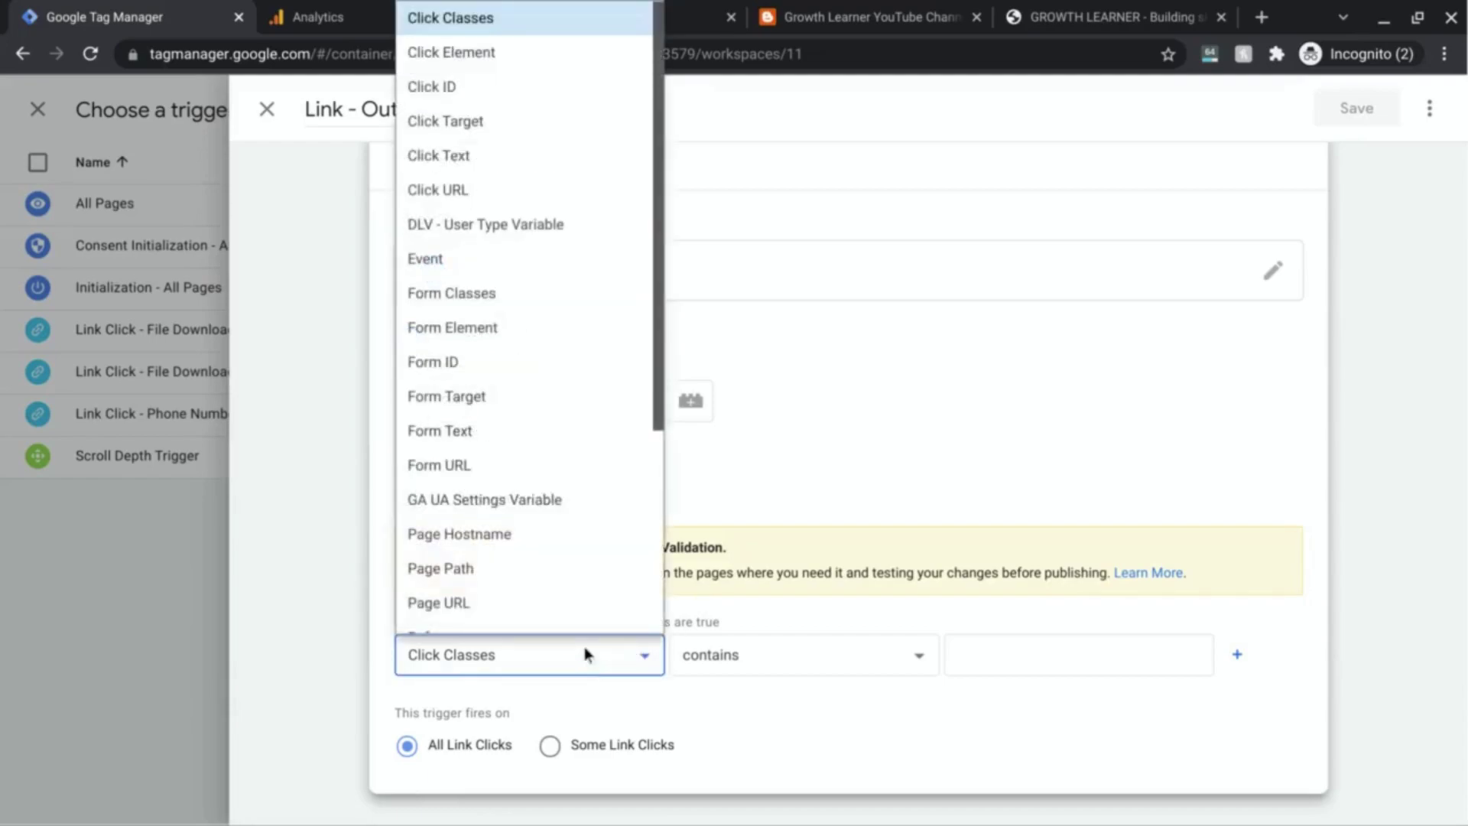
{"action": "scroll", "coordinate": [569, 612], "scroll_direction": "down", "scroll_amount": 1}
{"action": "left_click", "coordinate": [565, 585]}
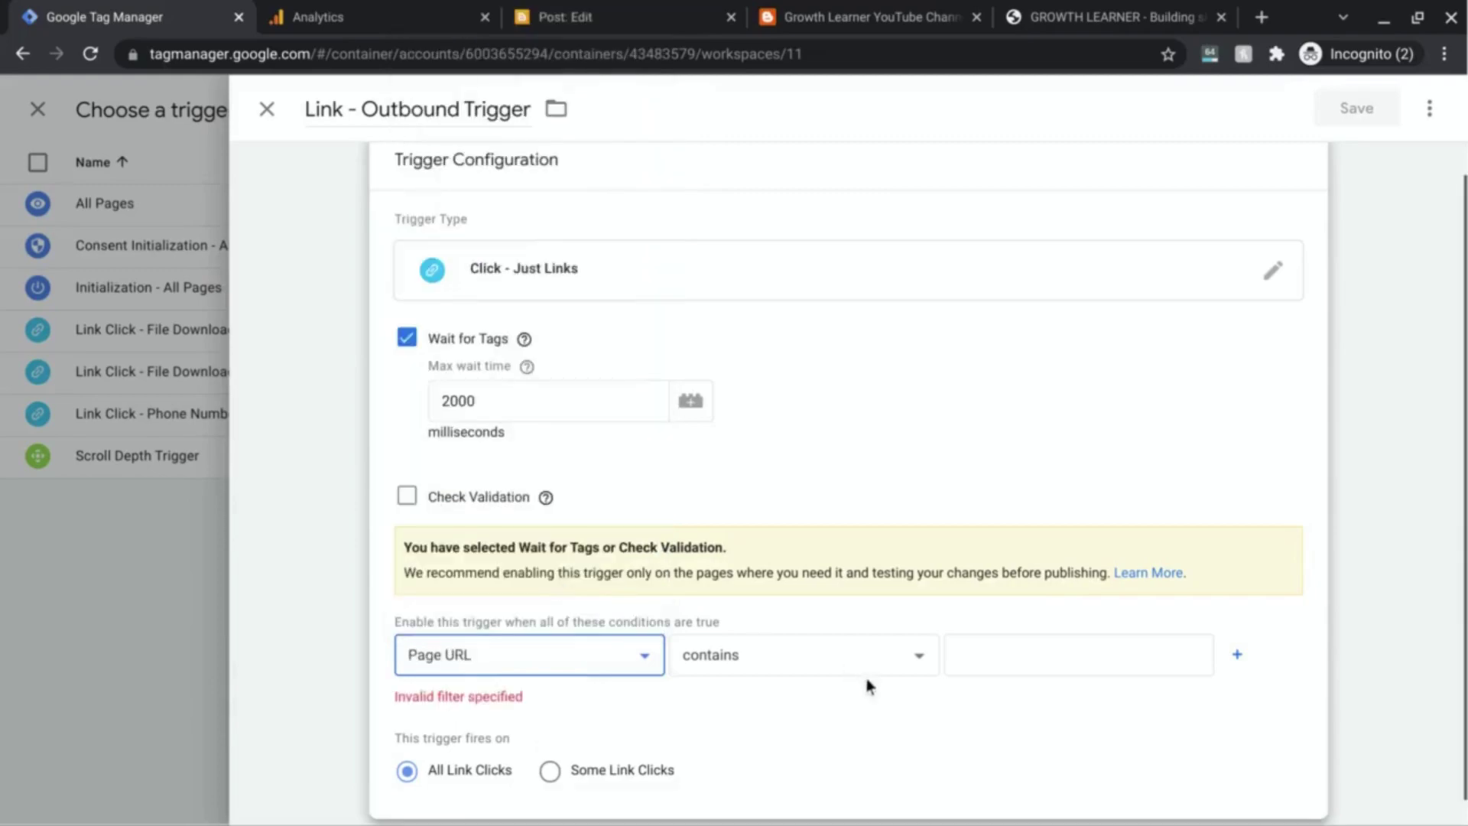
{"action": "left_click", "coordinate": [872, 652]}
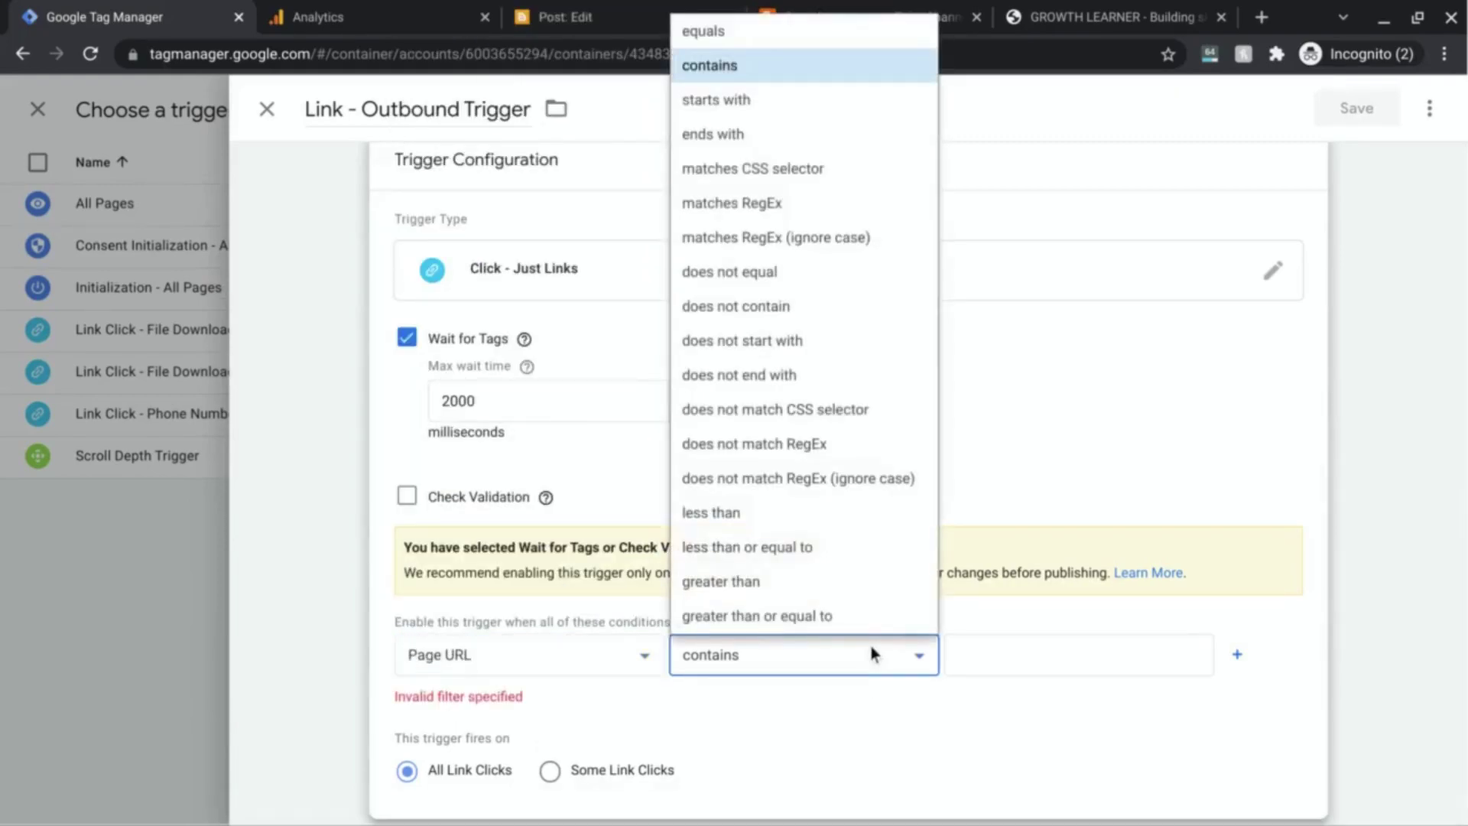
{"action": "left_click", "coordinate": [809, 214]}
{"action": "left_click", "coordinate": [983, 648]}
{"action": "type", "text": "."}
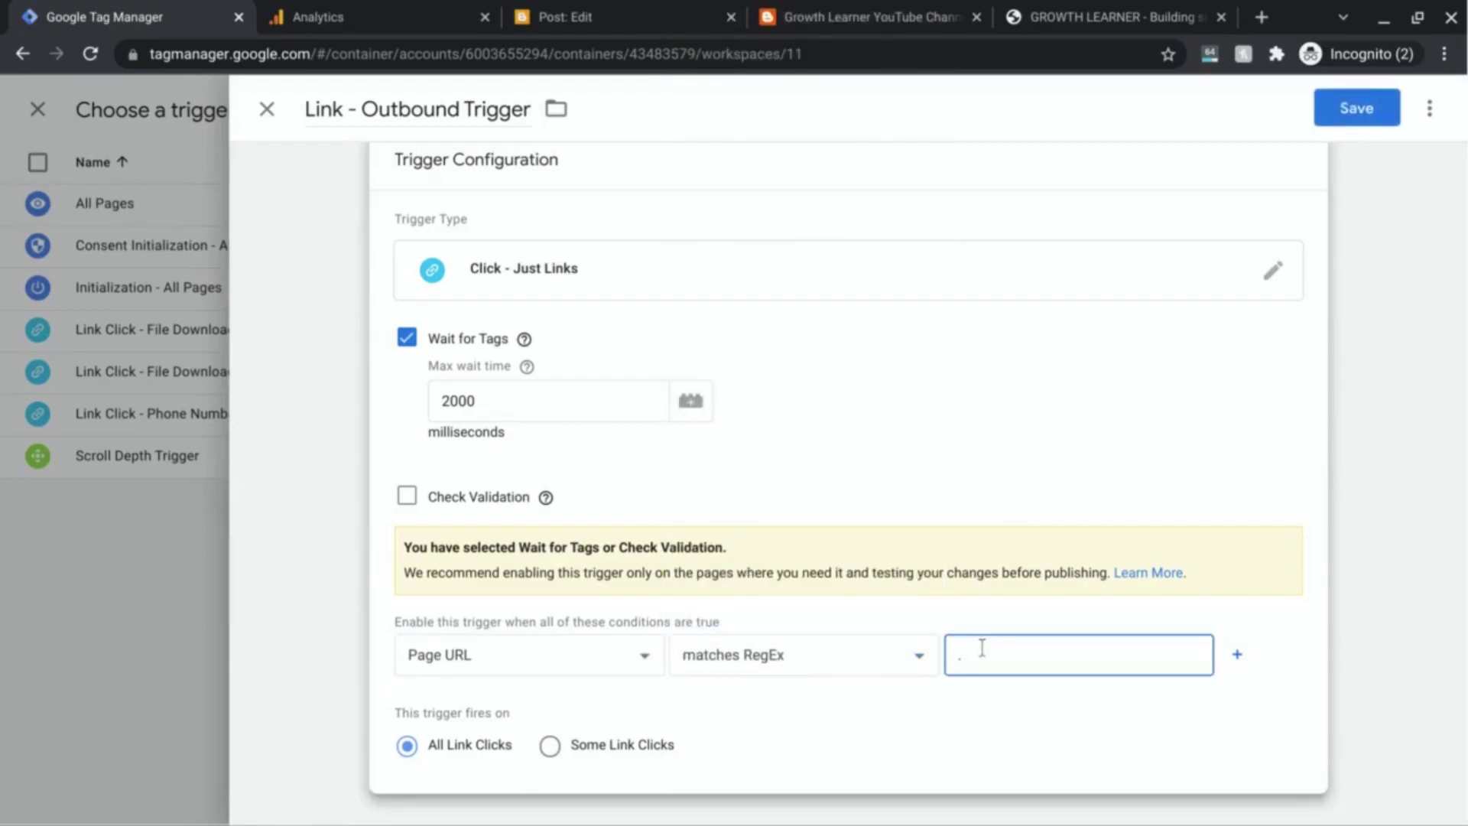
{"action": "type", "text": "*"}
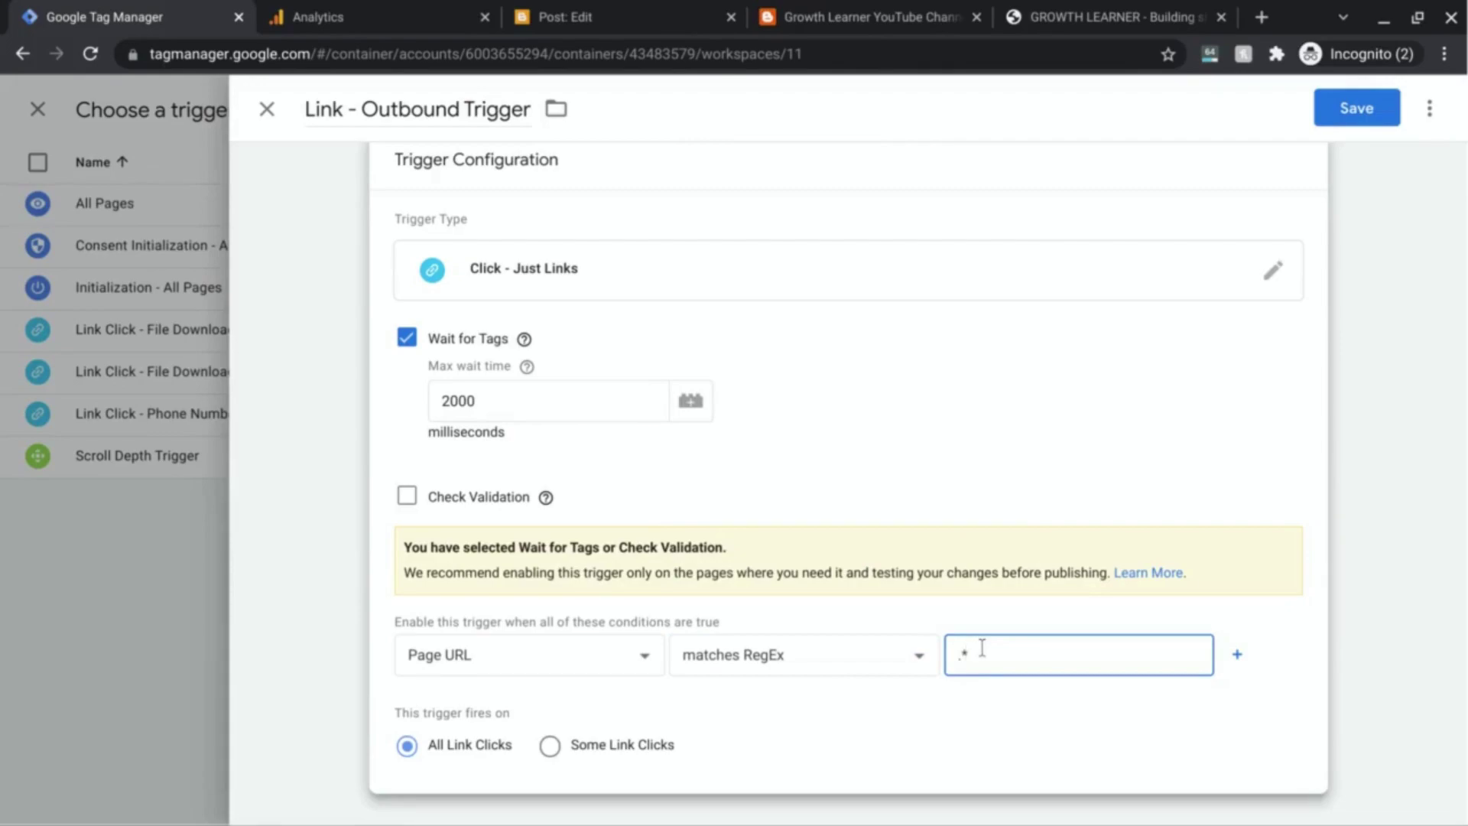
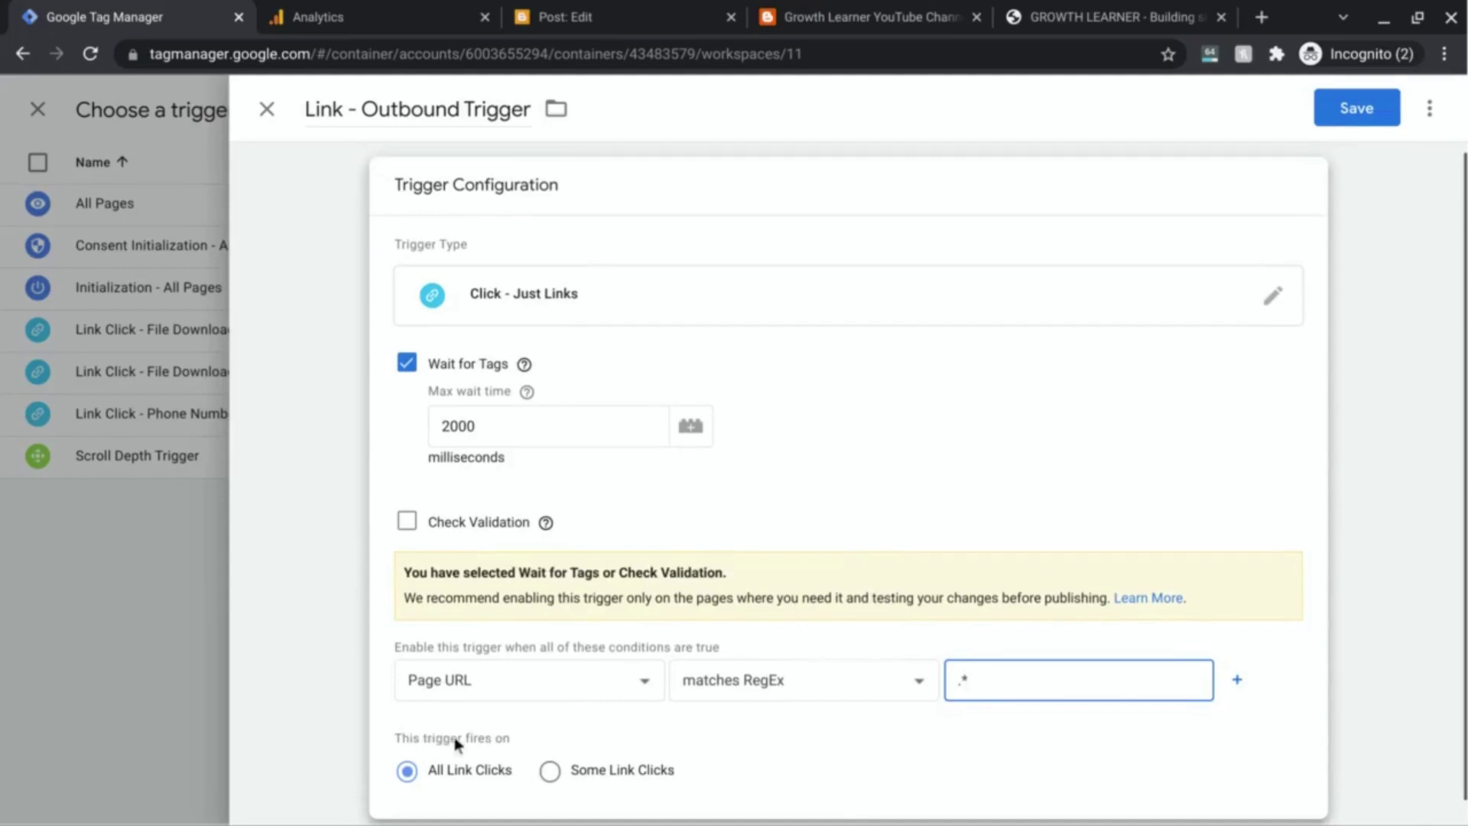
Step: Make the trigger fire on Some Link Clicks and start a new variable for its firing condition
{"action": "left_click", "coordinate": [549, 770]}
{"action": "scroll", "coordinate": [662, 636], "scroll_direction": "down", "scroll_amount": 1}
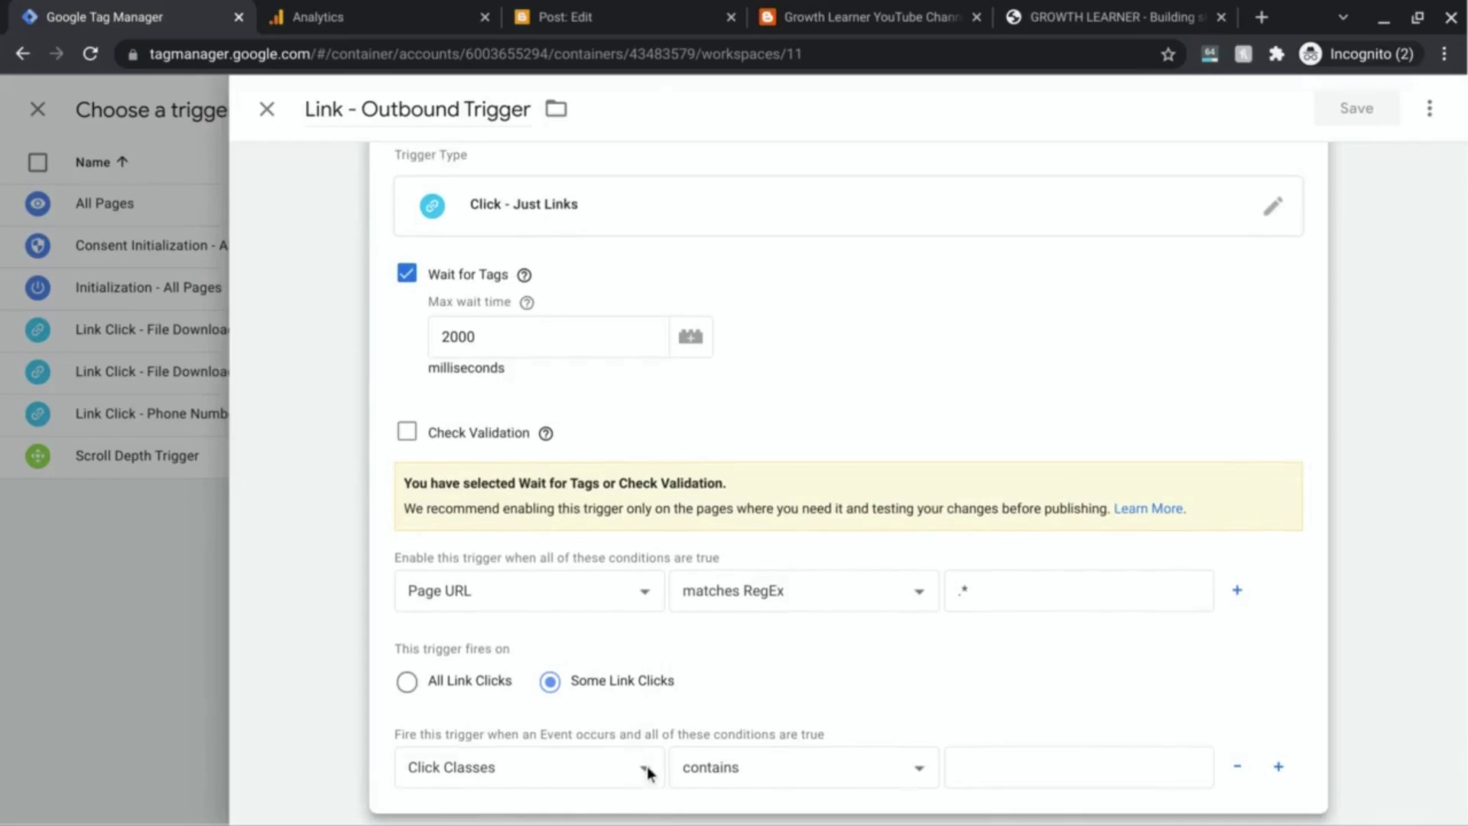
{"action": "left_click", "coordinate": [647, 767]}
{"action": "scroll", "coordinate": [615, 649], "scroll_direction": "down", "scroll_amount": 3}
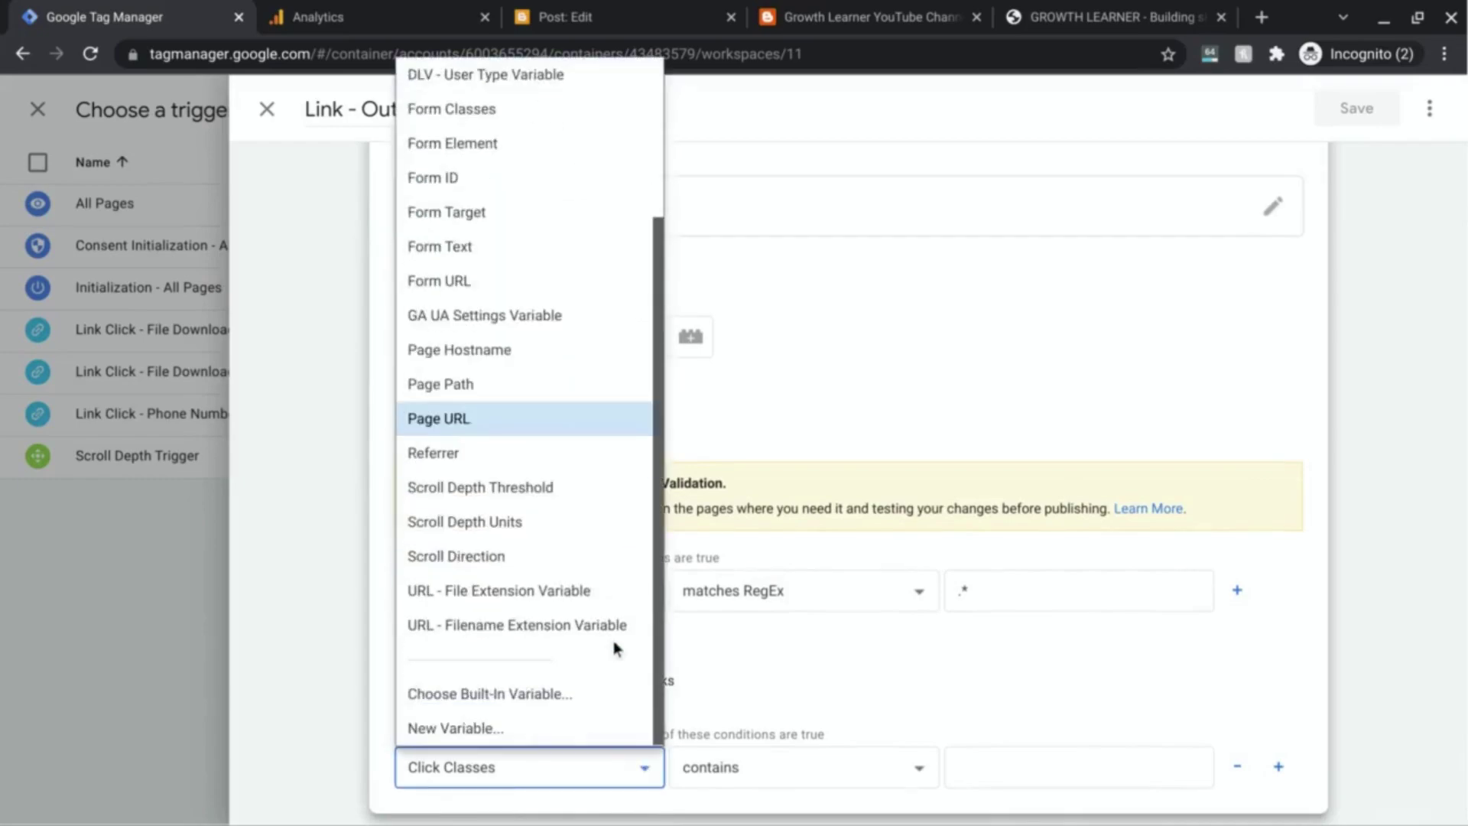
{"action": "left_click", "coordinate": [498, 729]}
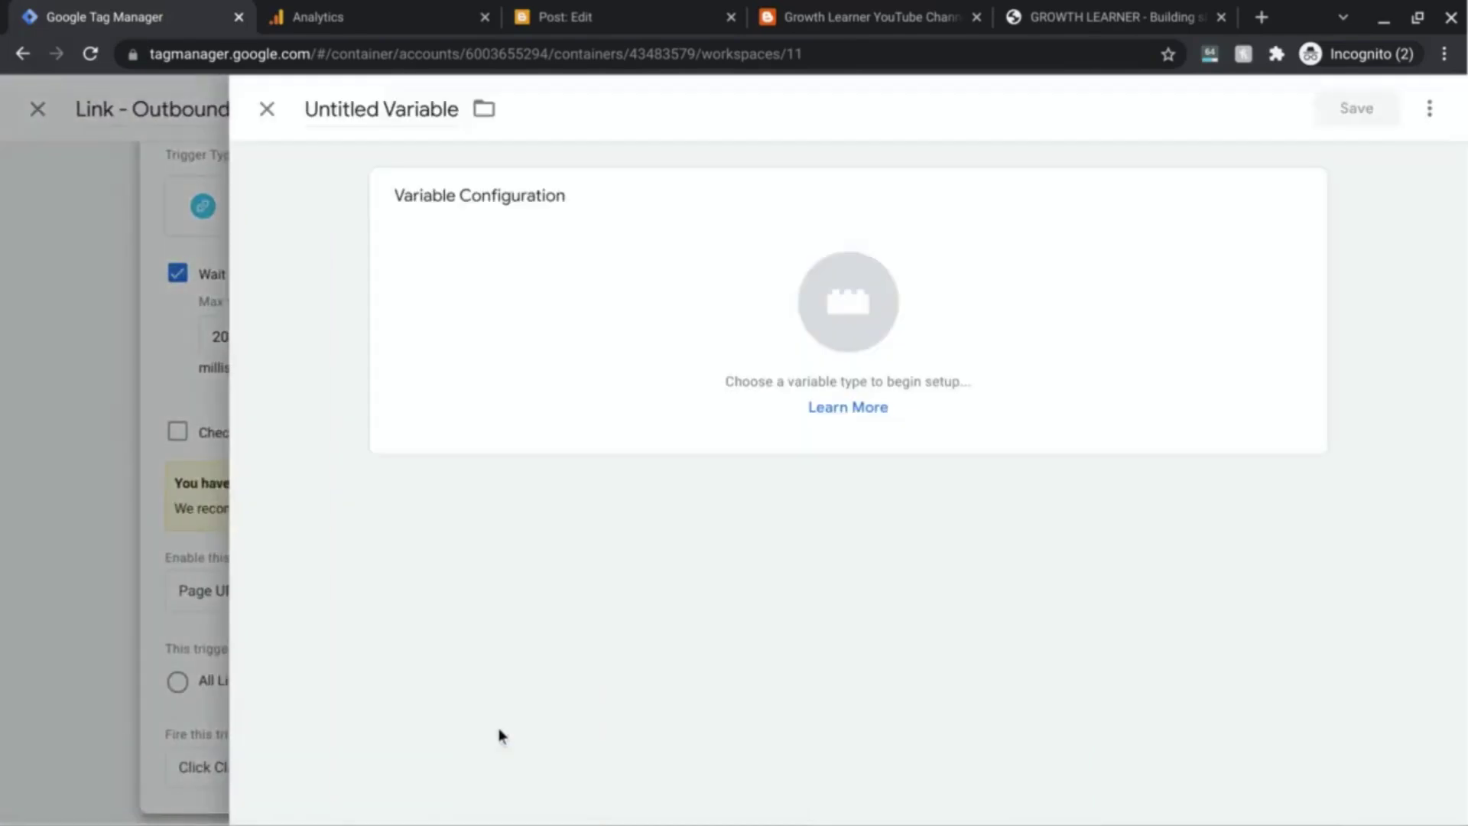
Step: Choose Auto-Event Variable as the type of the new variable
{"action": "left_click", "coordinate": [830, 296]}
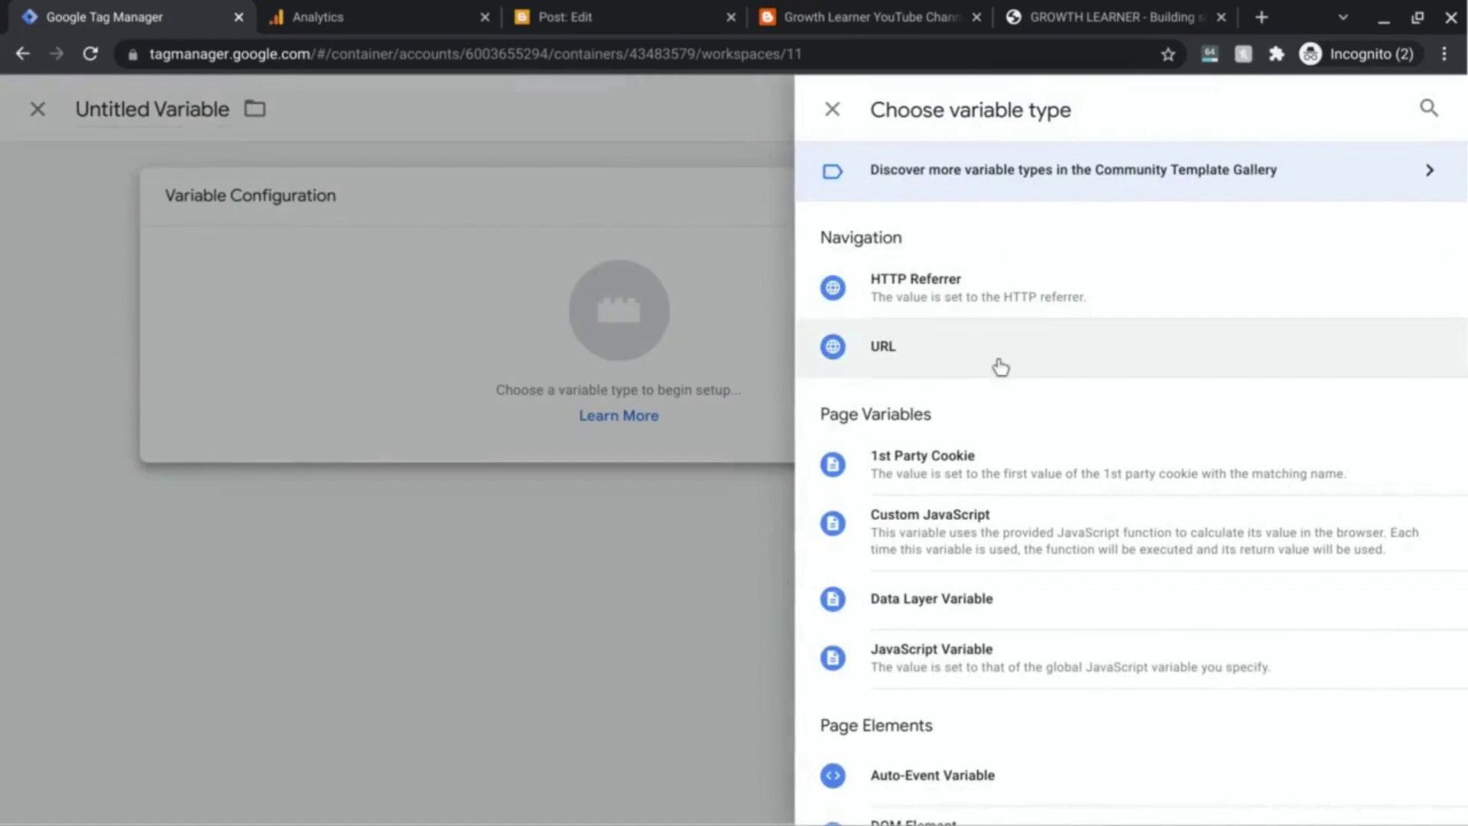
{"action": "scroll", "coordinate": [1003, 373], "scroll_direction": "down", "scroll_amount": 4}
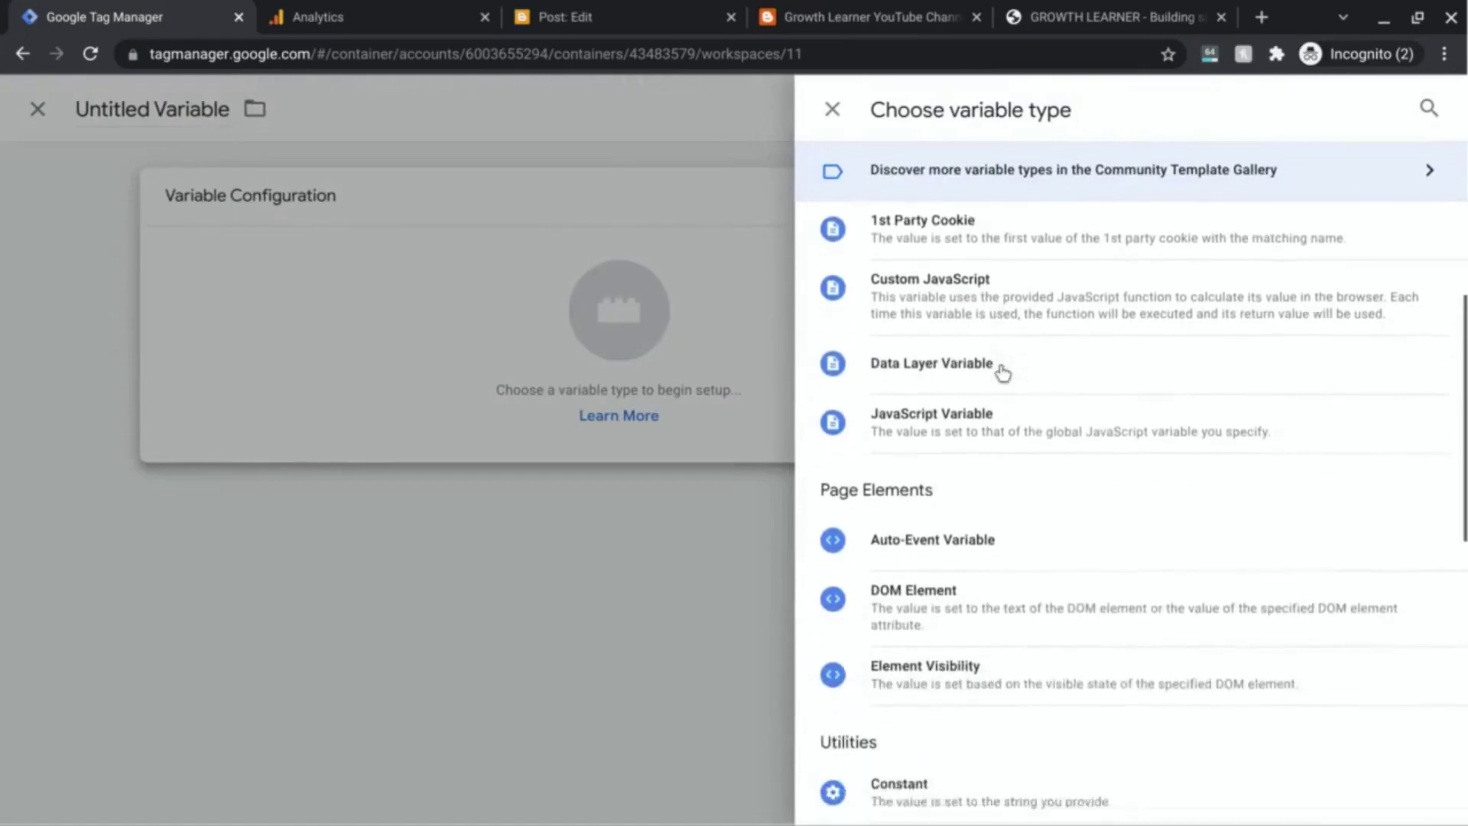
{"action": "left_click", "coordinate": [948, 520]}
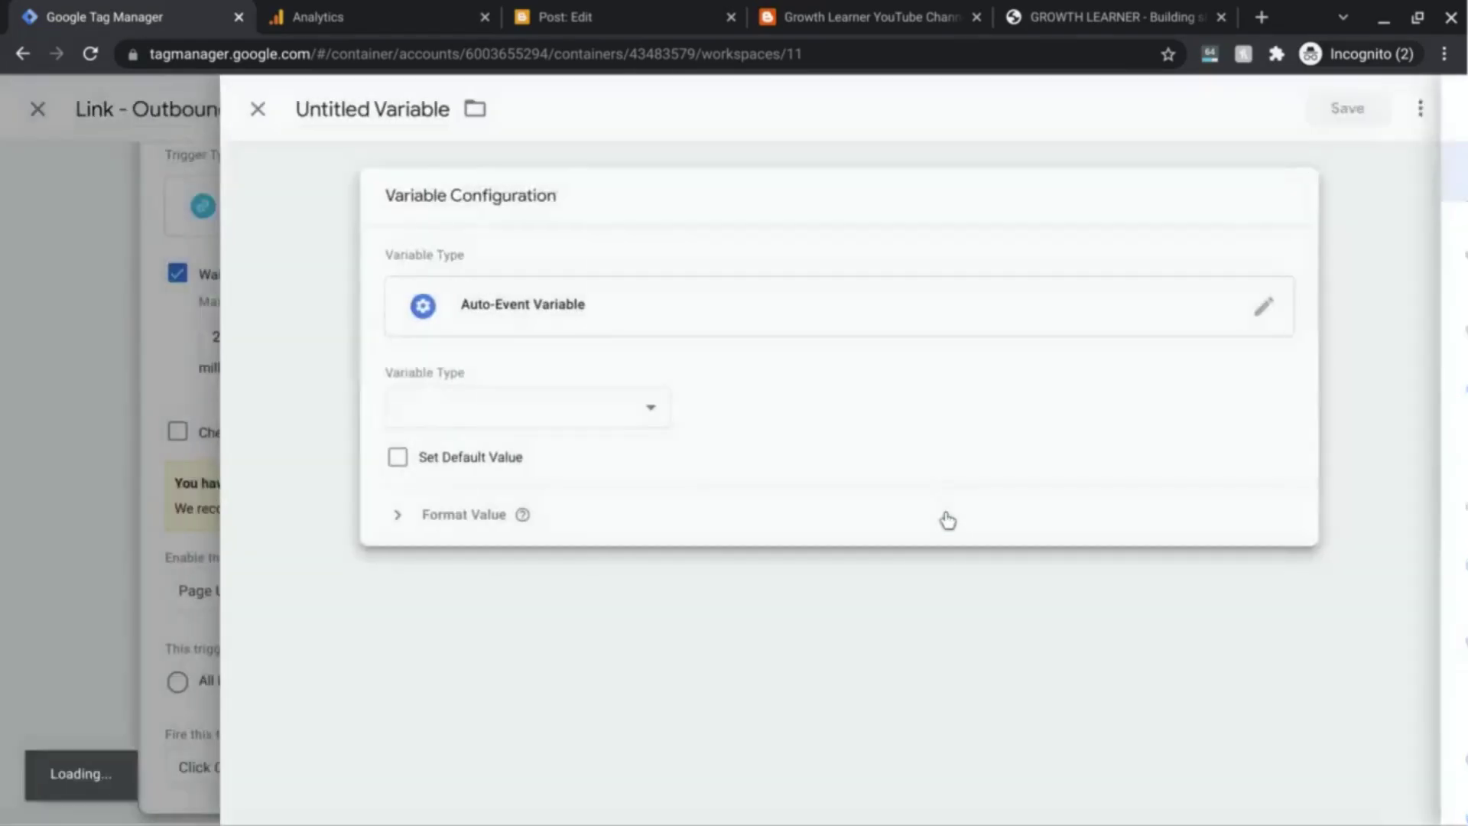
Step: Name the variable "Auto-Event - Outbound Variable" and reopen its configuration for editing
{"action": "double_click", "coordinate": [348, 107]}
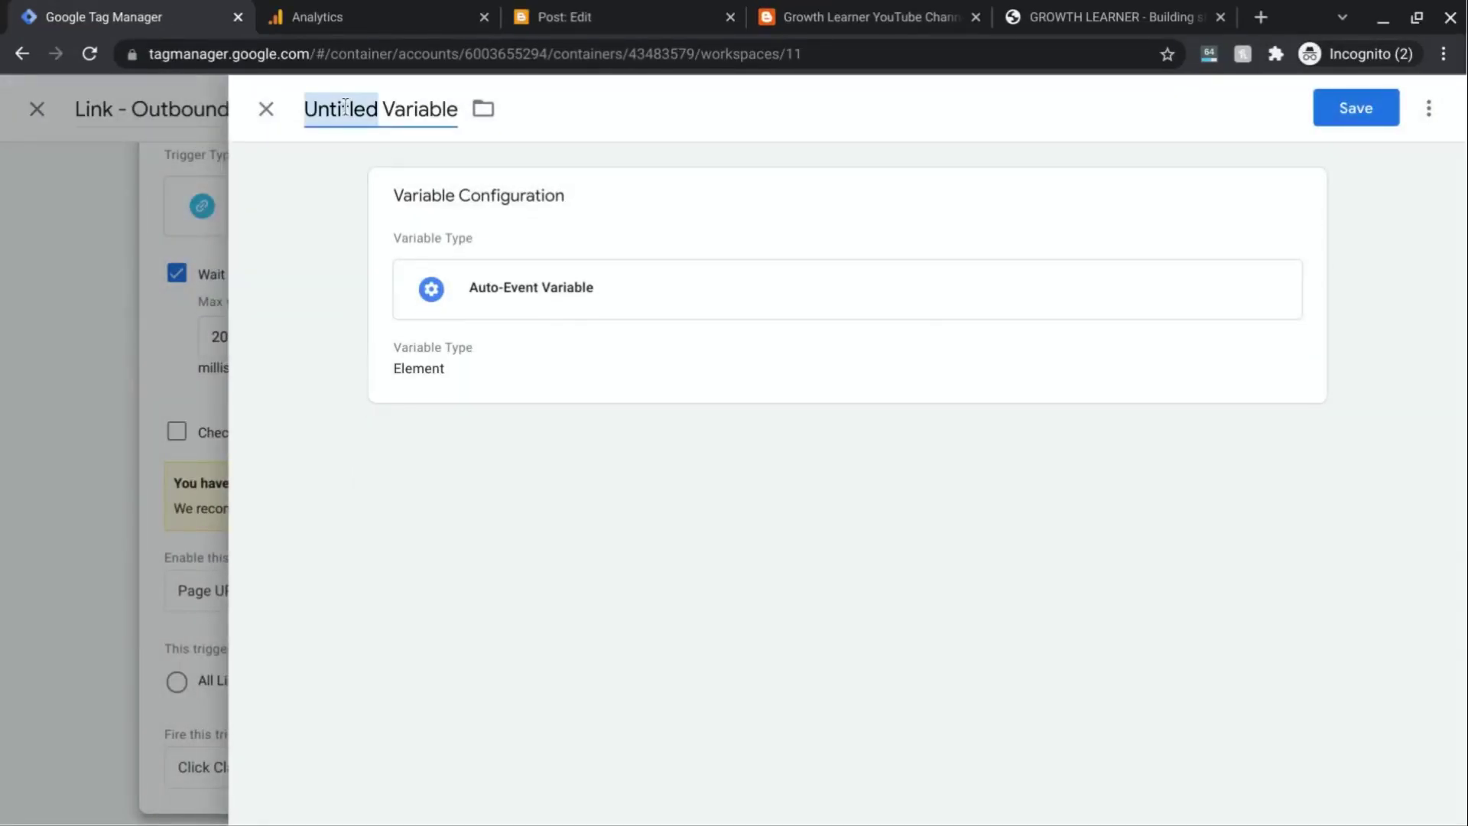
{"action": "type", "text": "Auto-Even"}
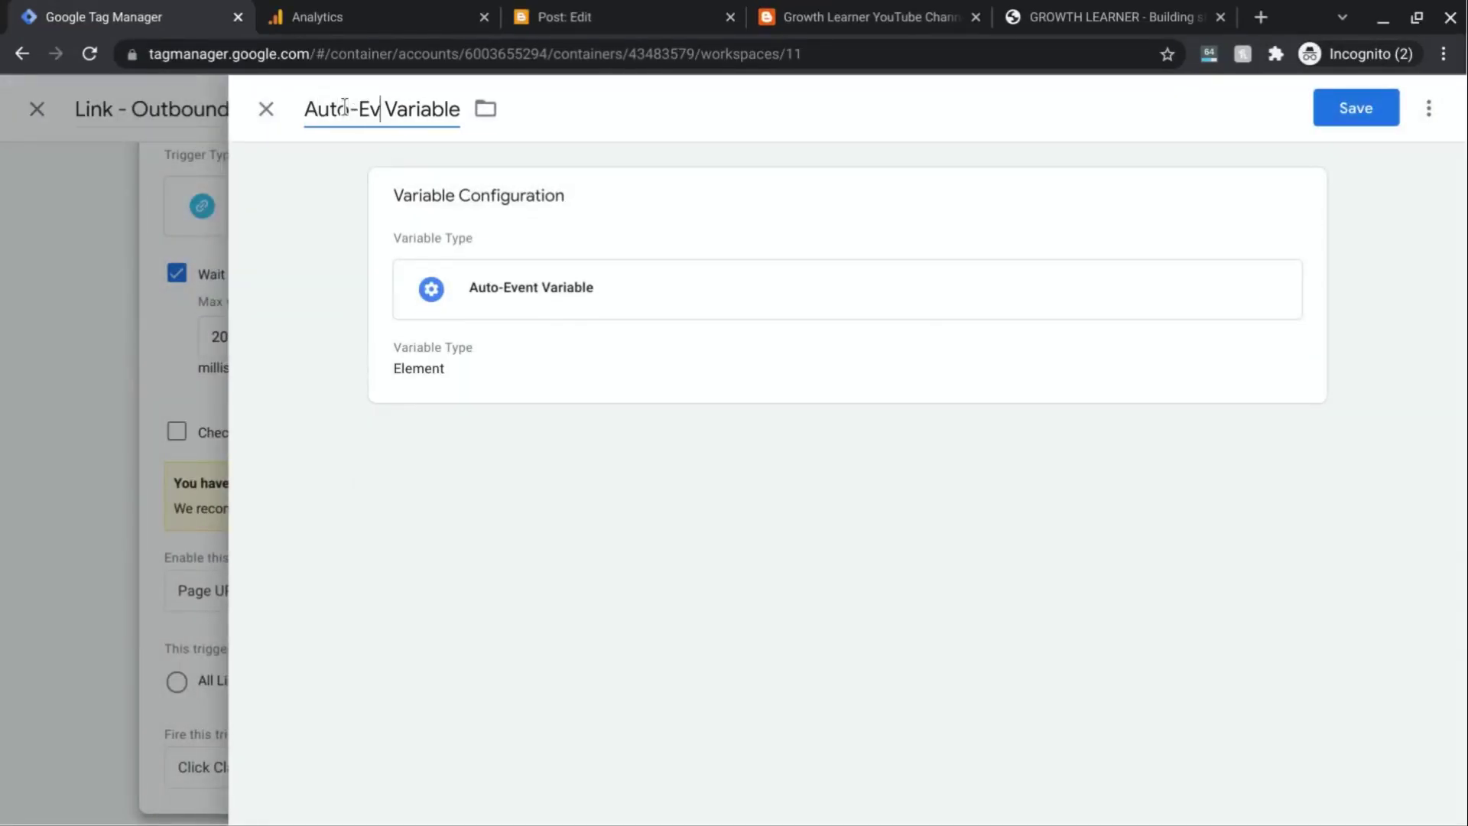
{"action": "type", "text": "t "}
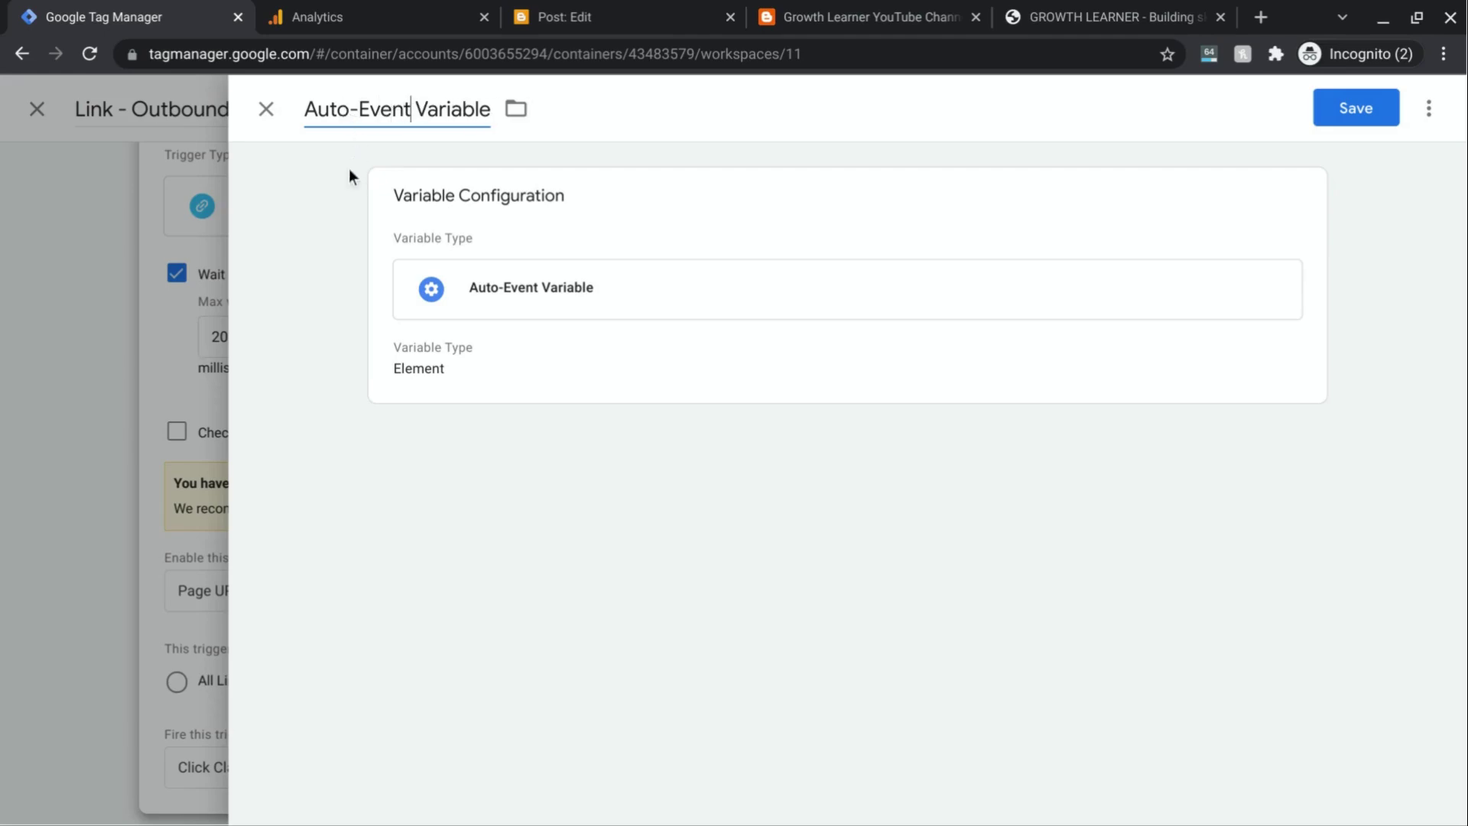
{"action": "type", "text": " - Outbou"}
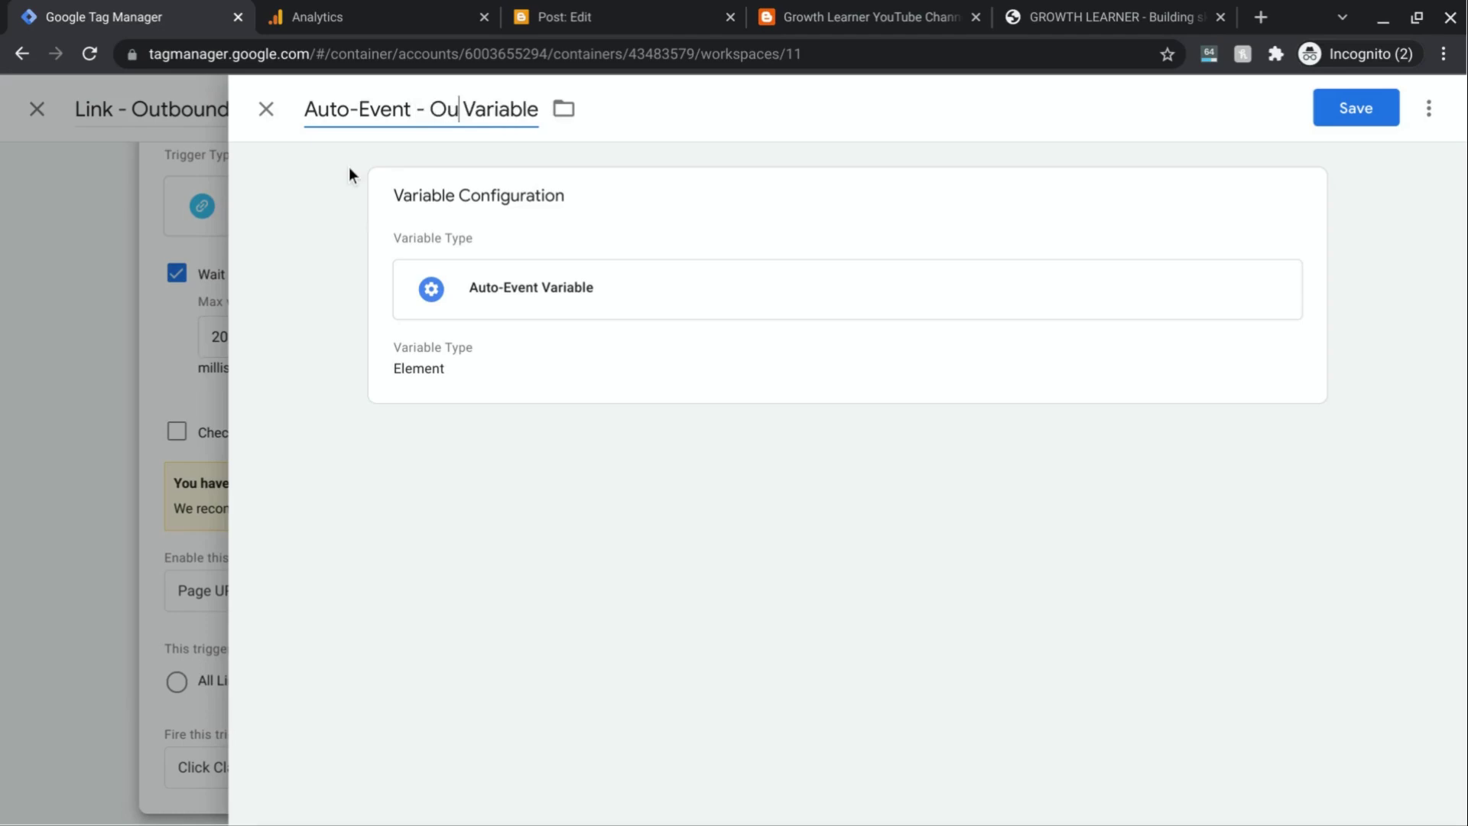
{"action": "type", "text": "nd"}
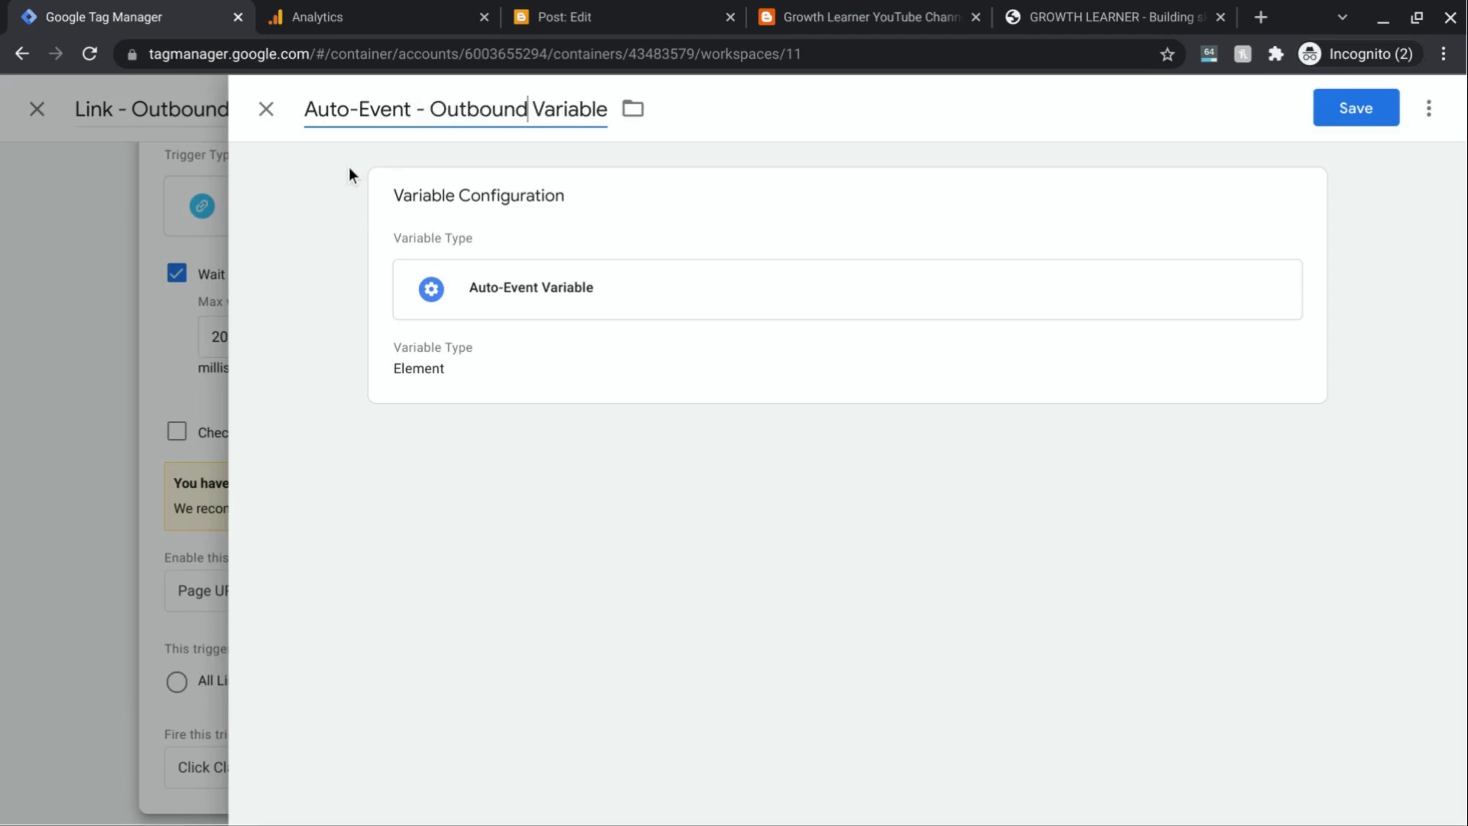
{"action": "left_click", "coordinate": [615, 361]}
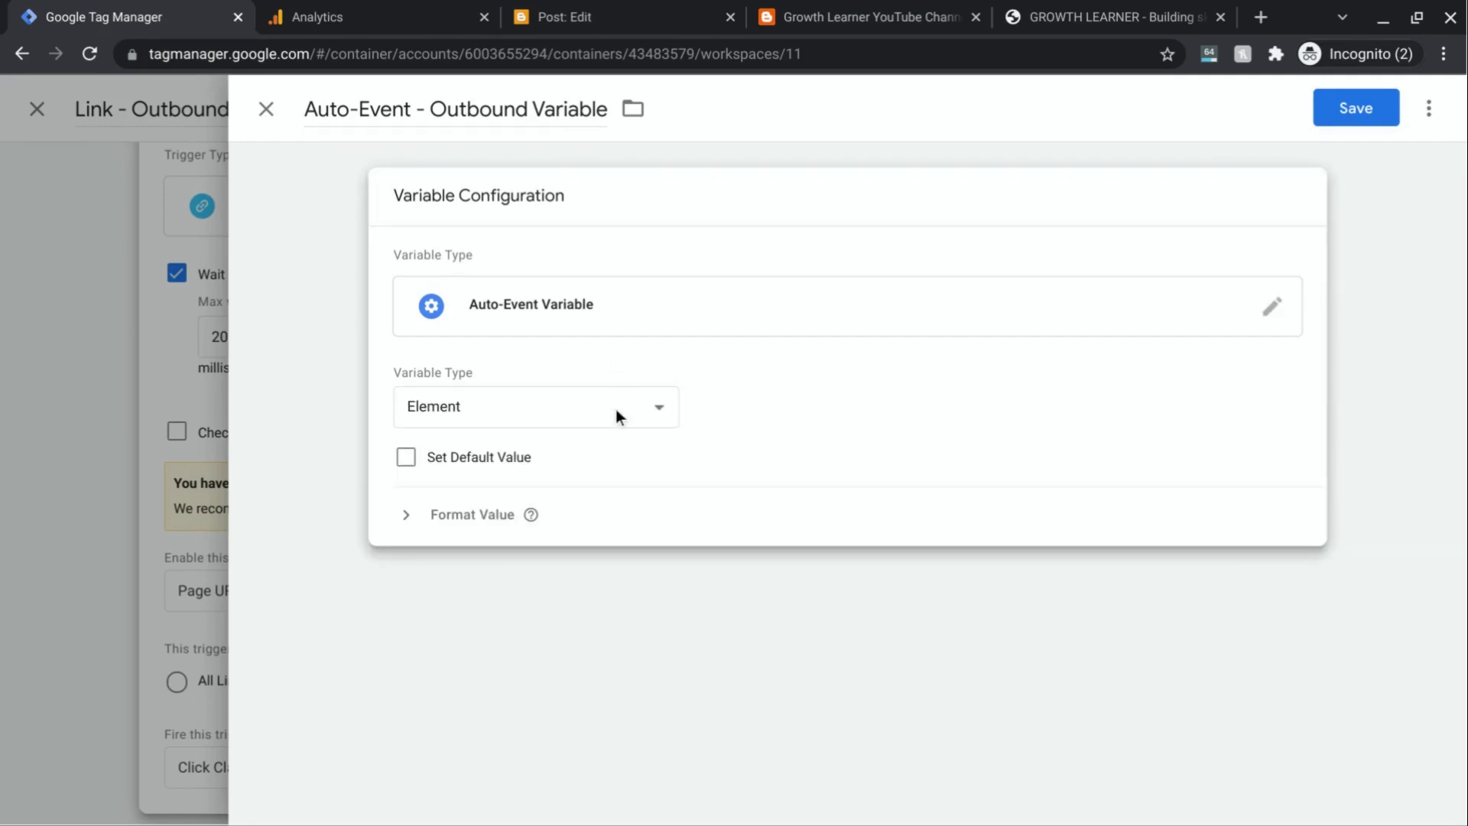
Step: Set the auto-event variable to Element URL with component type Is Outbound, and view the help for Affiliated Domains
{"action": "left_click", "coordinate": [657, 410]}
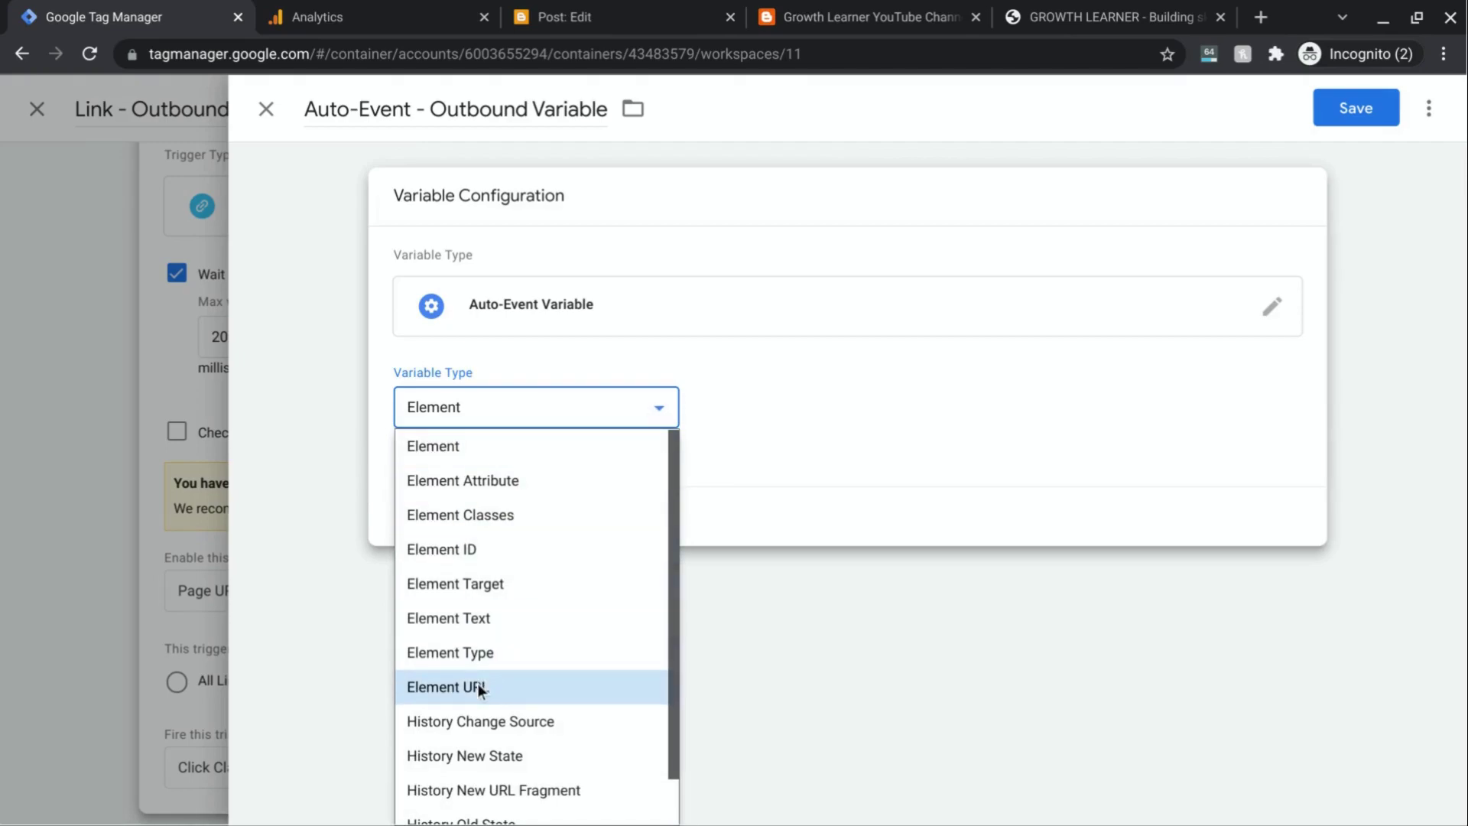
{"action": "left_click", "coordinate": [508, 688]}
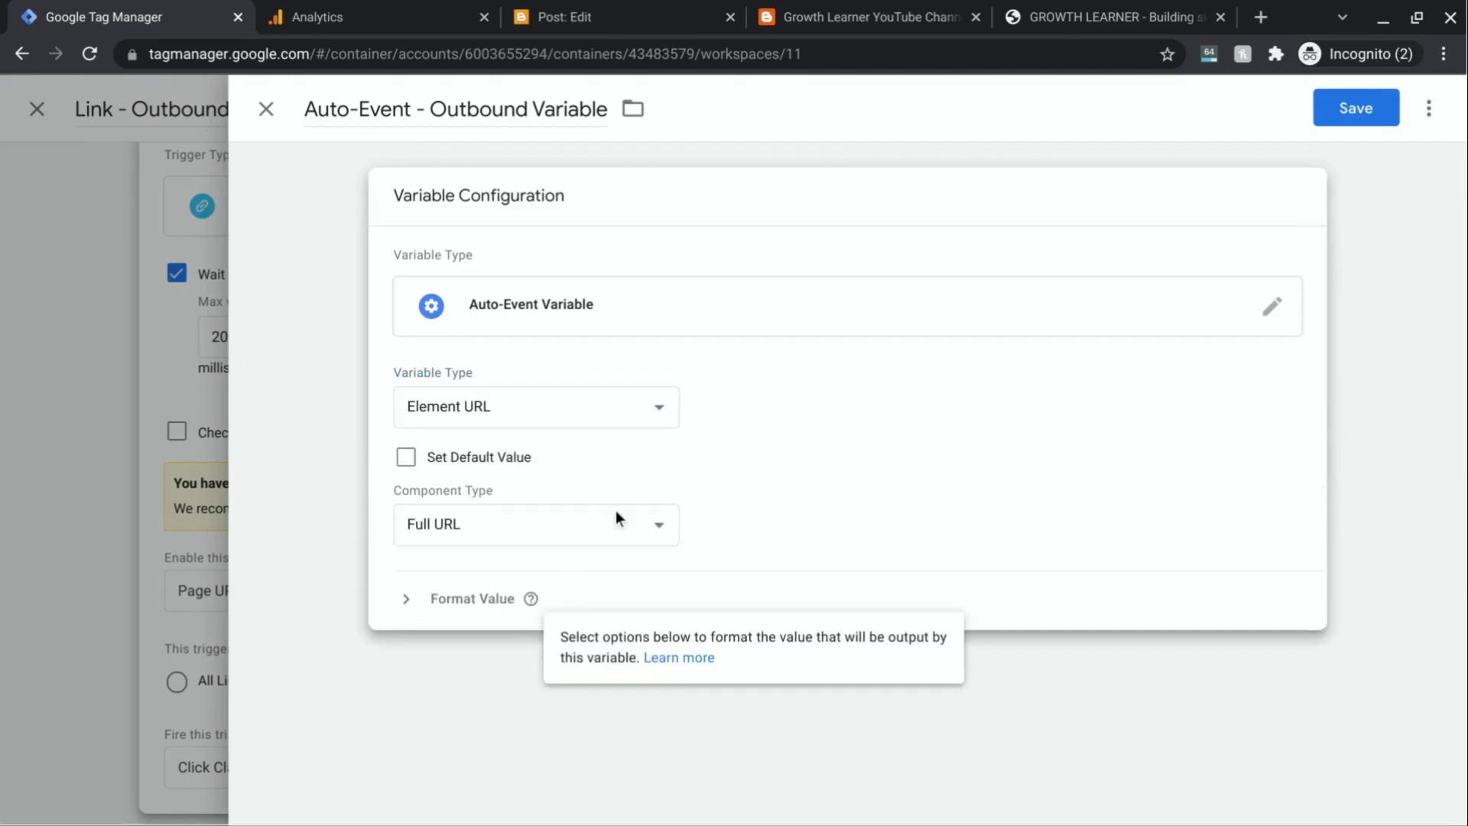
{"action": "left_click", "coordinate": [659, 527]}
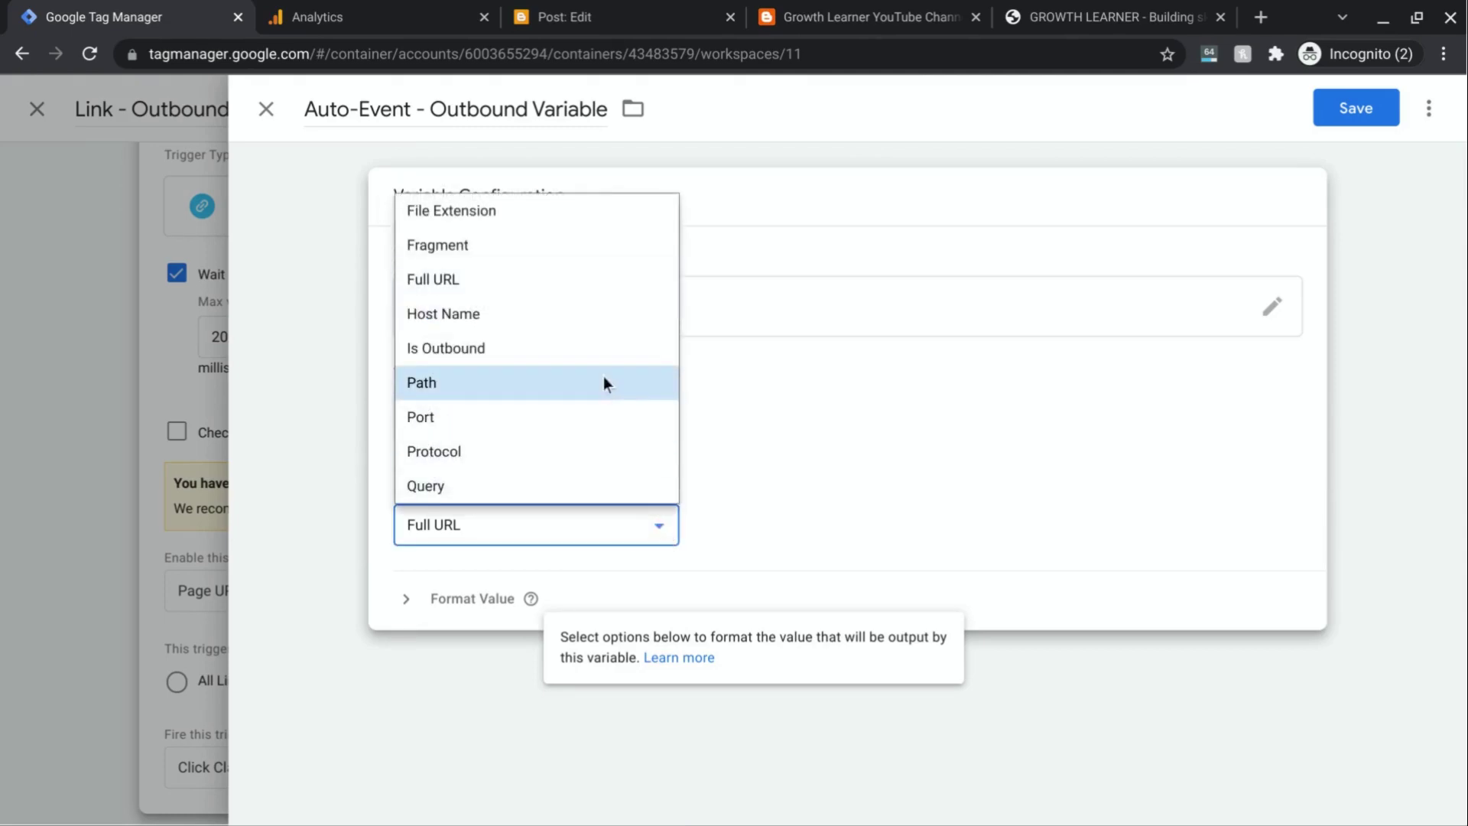
{"action": "left_click", "coordinate": [586, 348]}
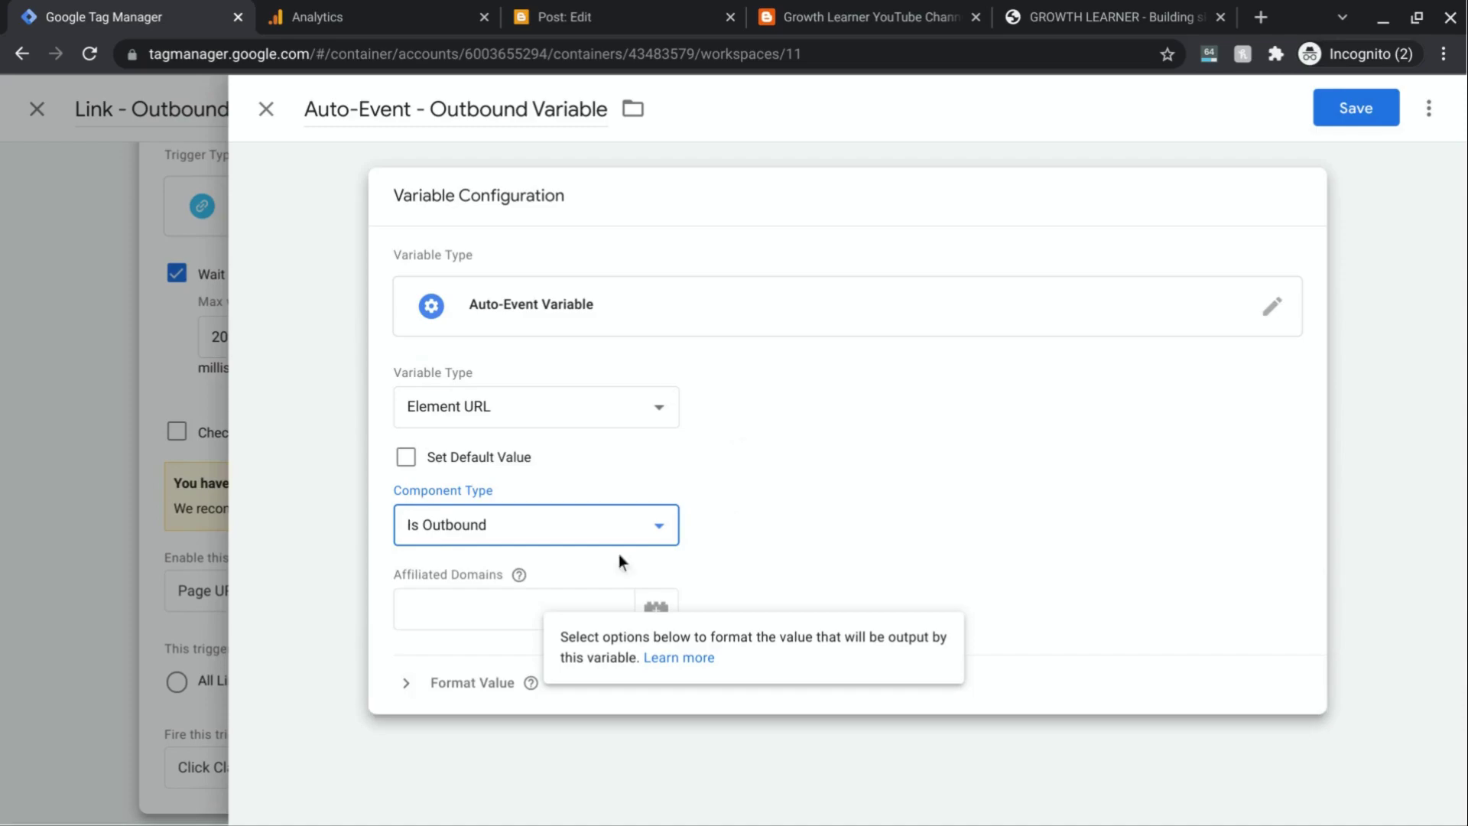
{"action": "left_click", "coordinate": [1045, 477]}
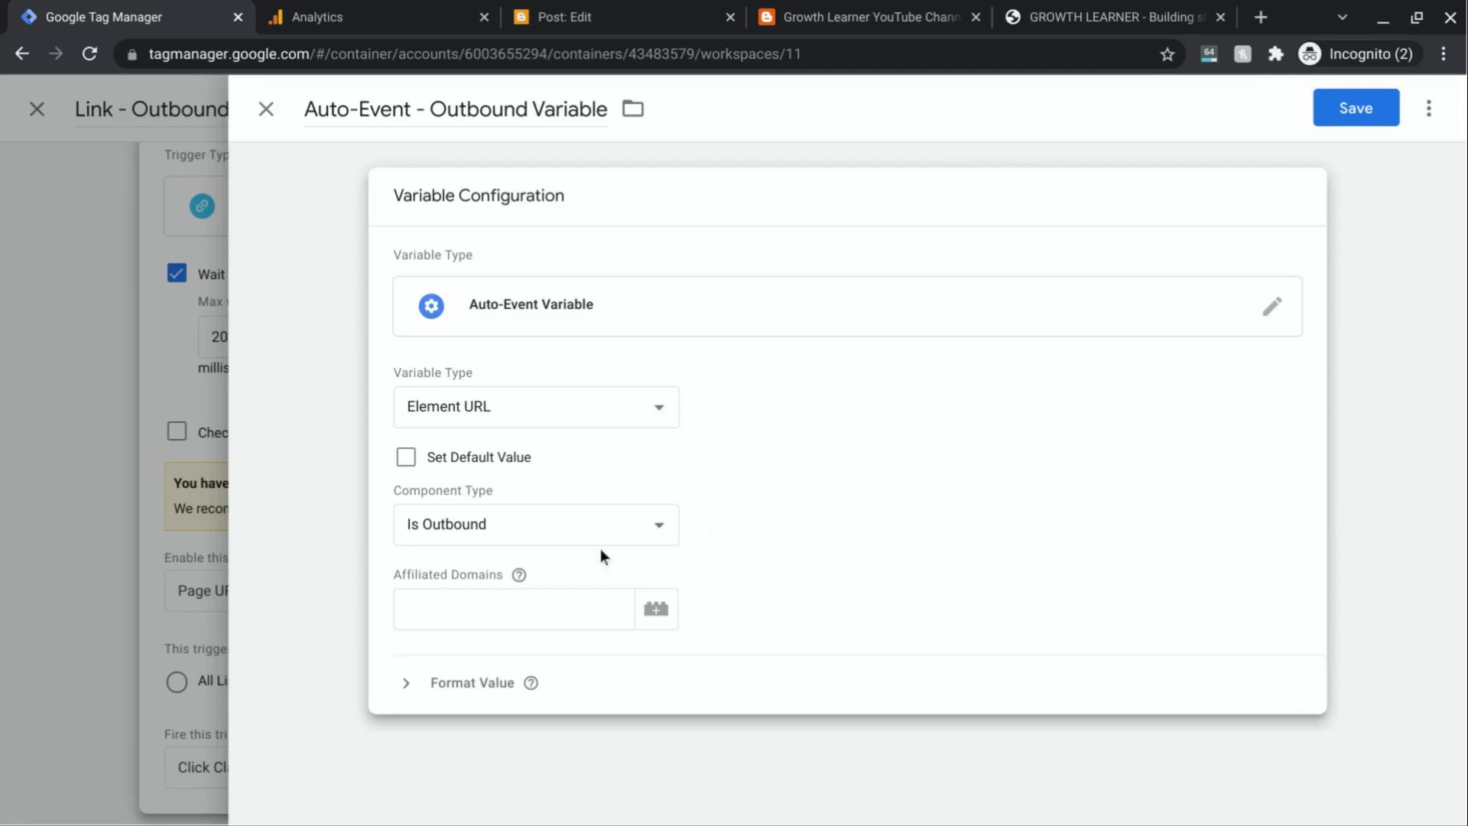
{"action": "left_click", "coordinate": [489, 605]}
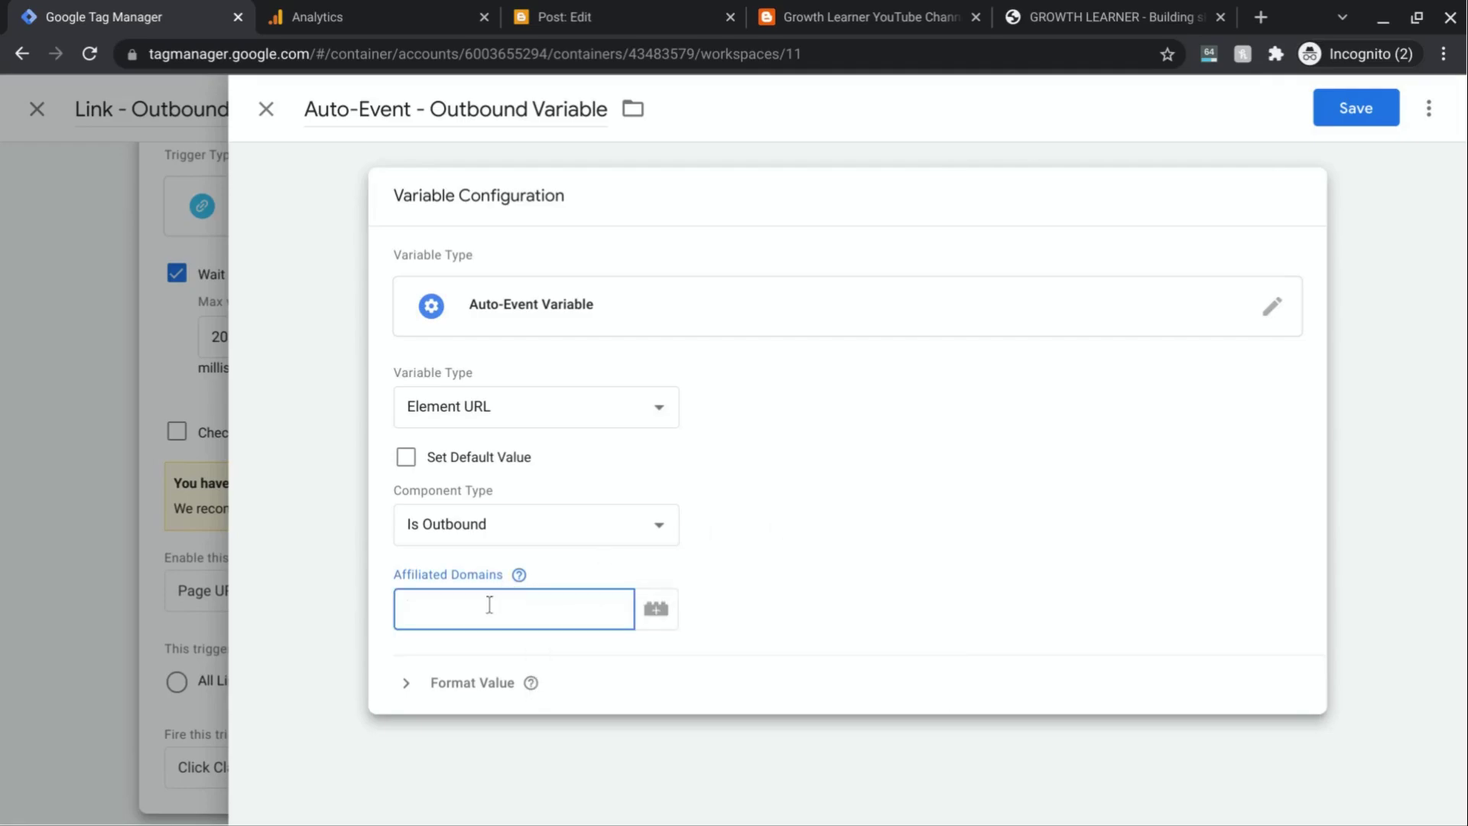
{"action": "mouse_move", "coordinate": [518, 581]}
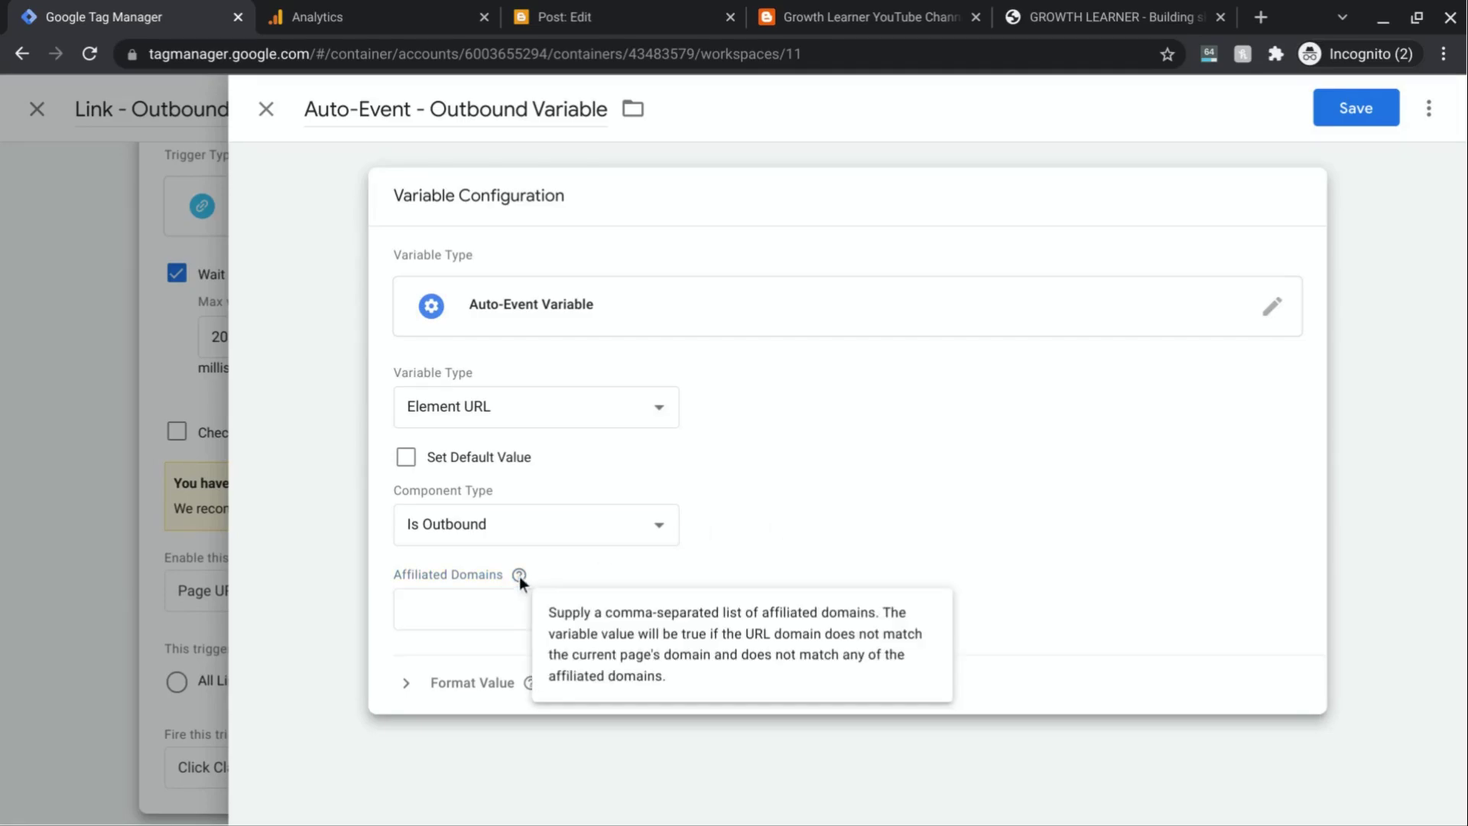
Step: Add paypal.com as an affiliated domain of the outbound variable and save the variable
{"action": "left_click", "coordinate": [496, 602]}
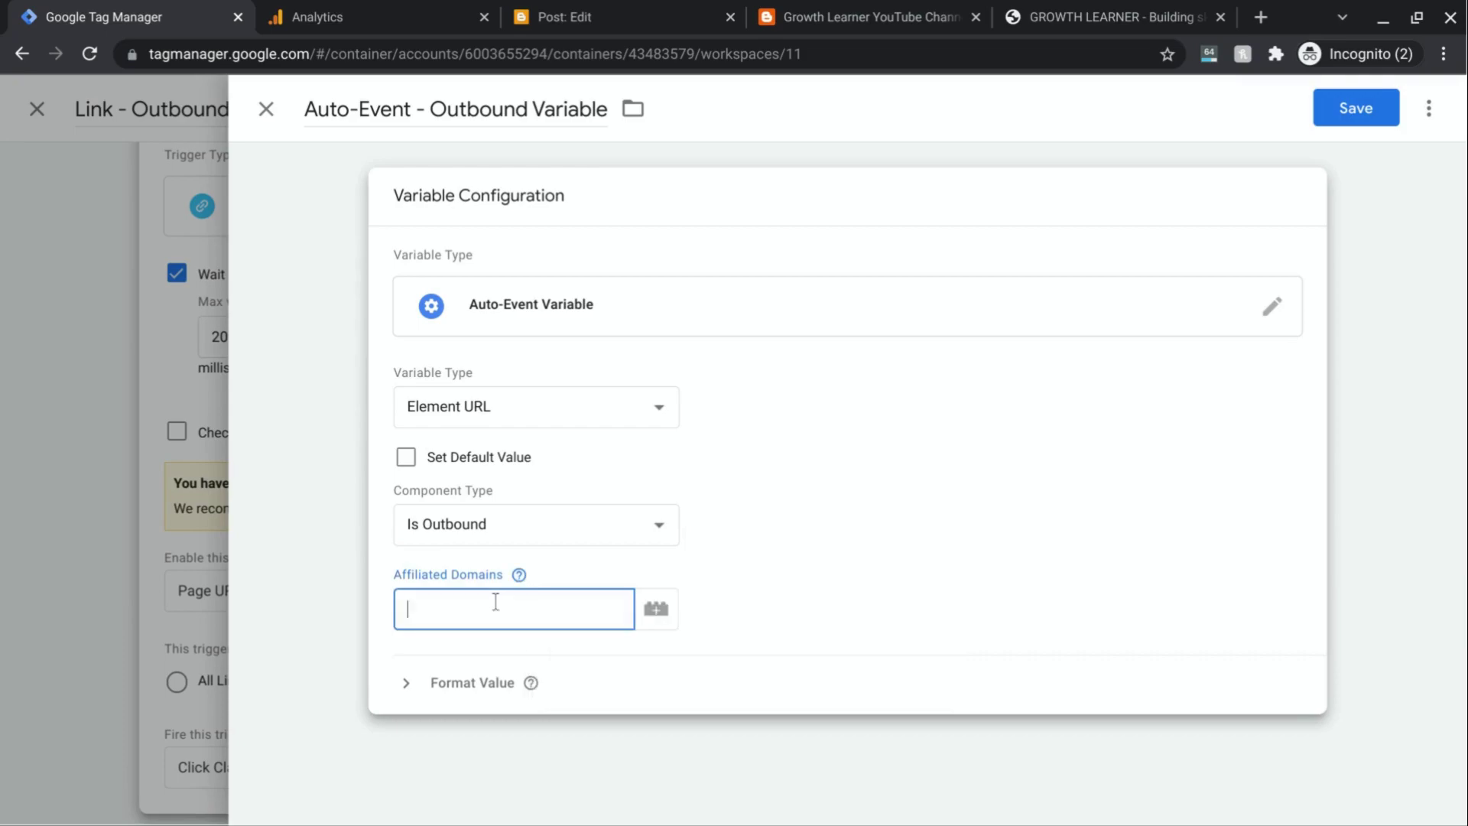
{"action": "type", "text": "paypal.com"}
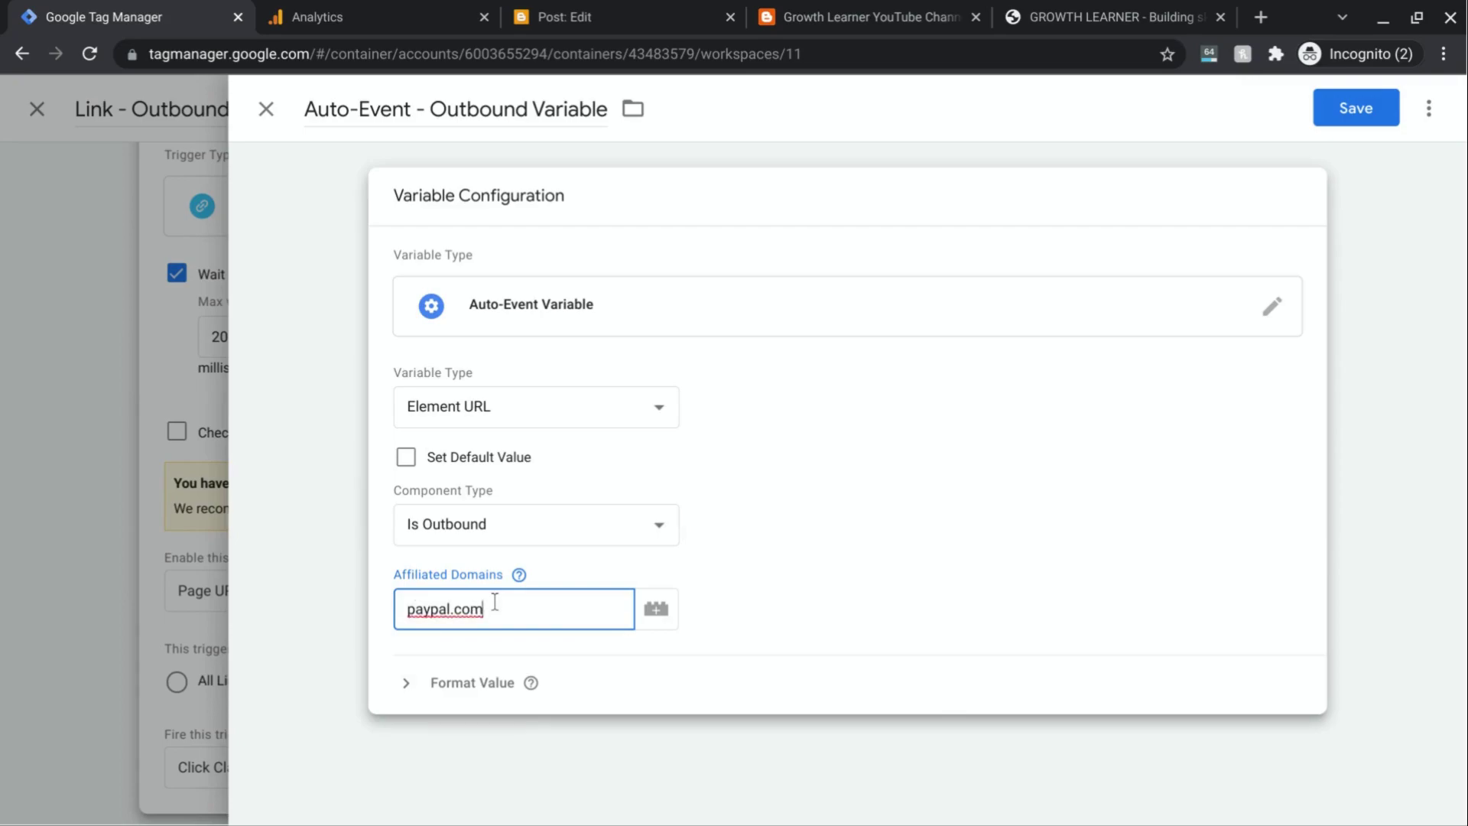
{"action": "left_click", "coordinate": [974, 472]}
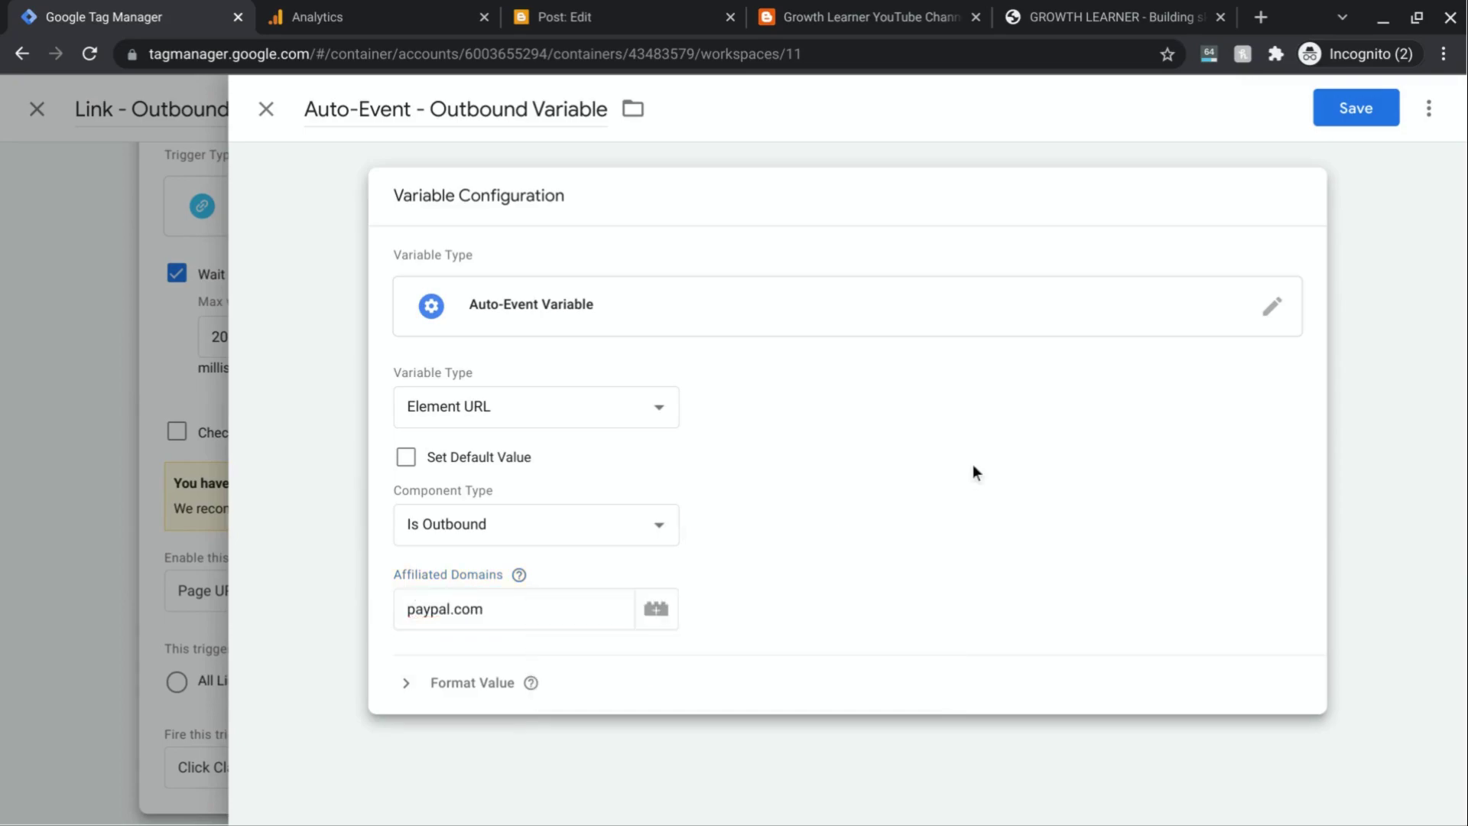
{"action": "left_click", "coordinate": [1338, 114]}
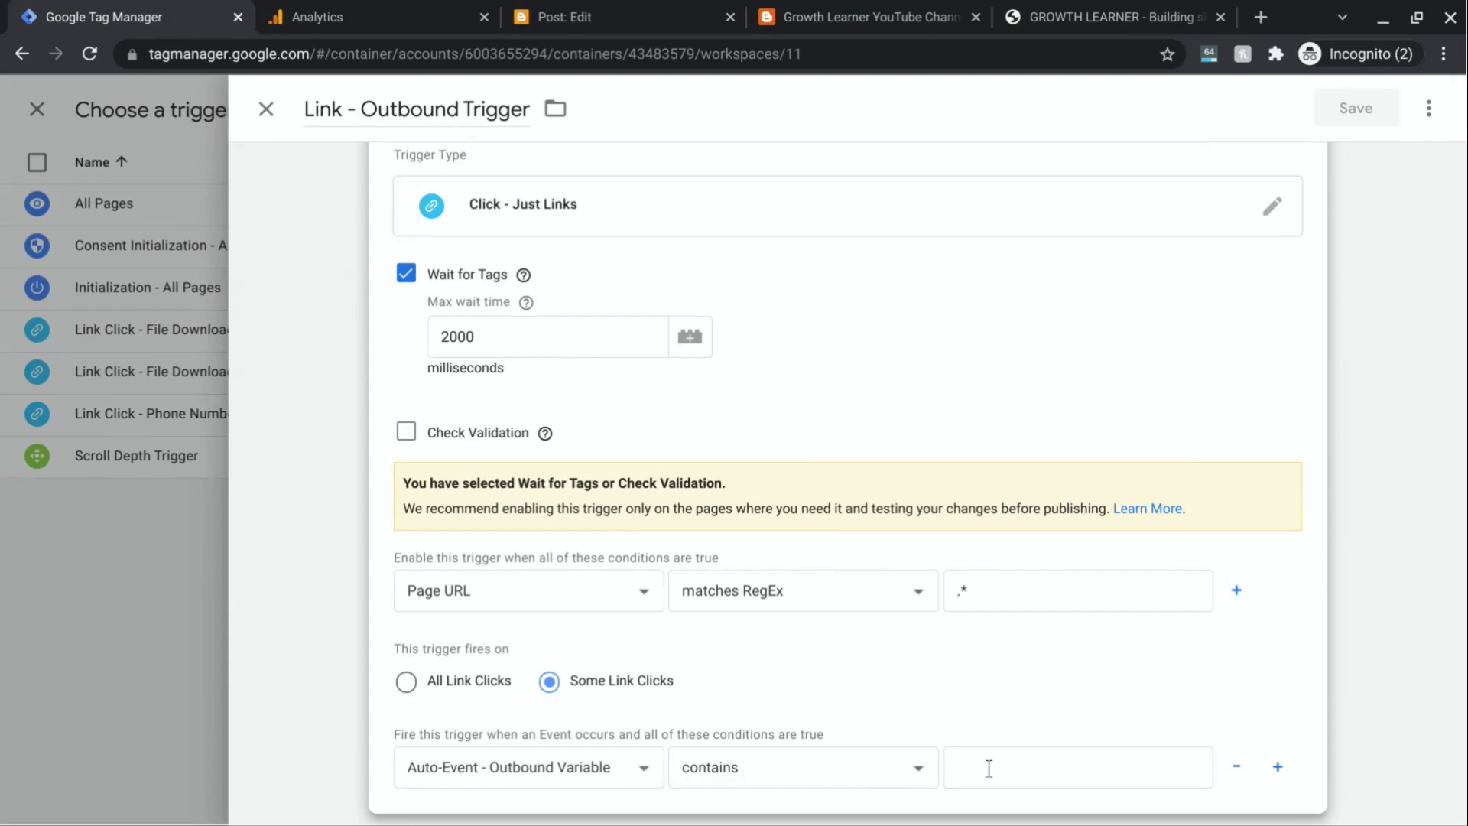
Step: Set the trigger's firing condition to Auto-Event - Outbound Variable equals true and save the trigger
{"action": "left_click", "coordinate": [814, 767]}
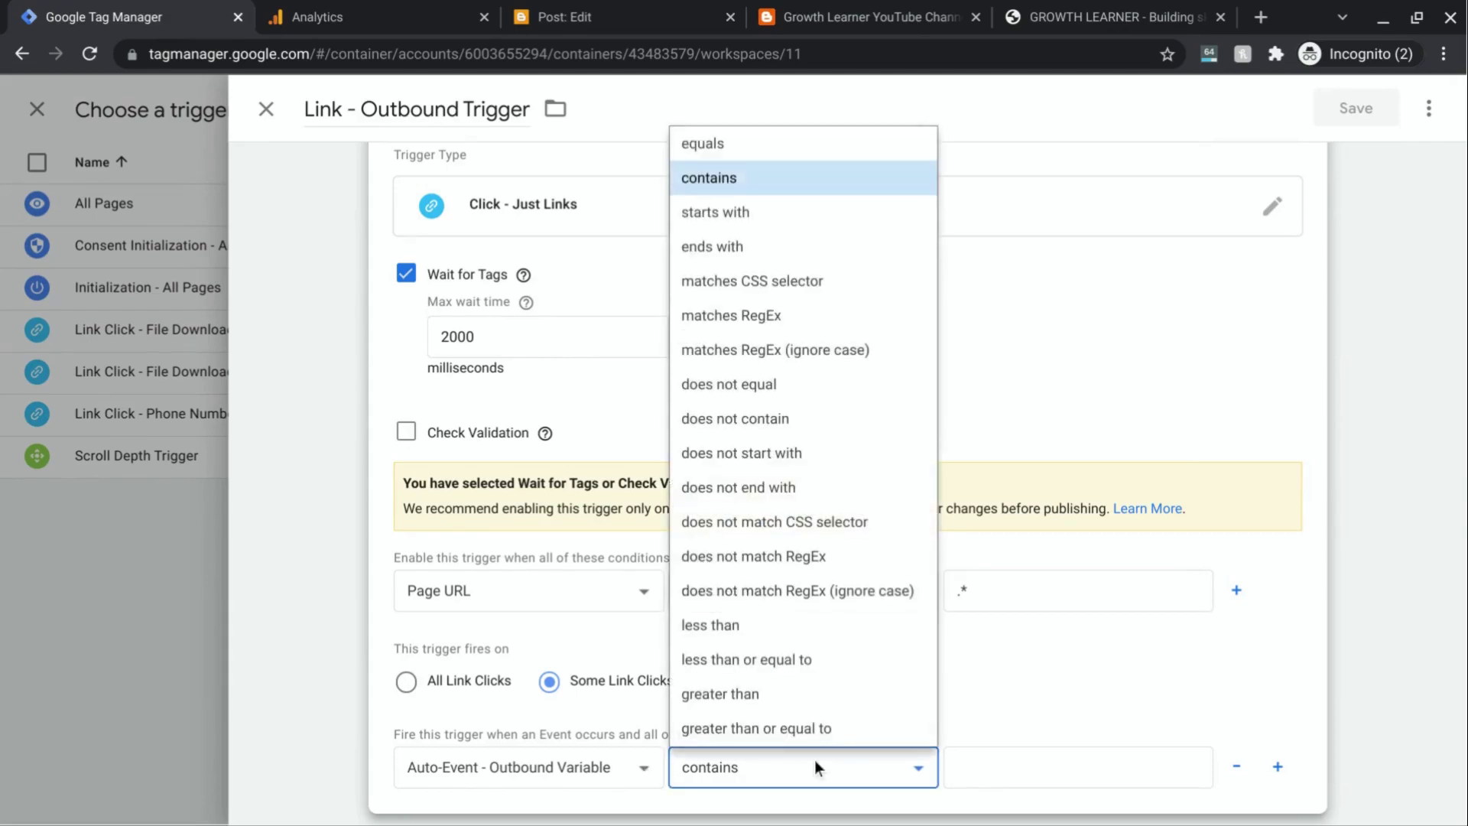
{"action": "left_click", "coordinate": [782, 136]}
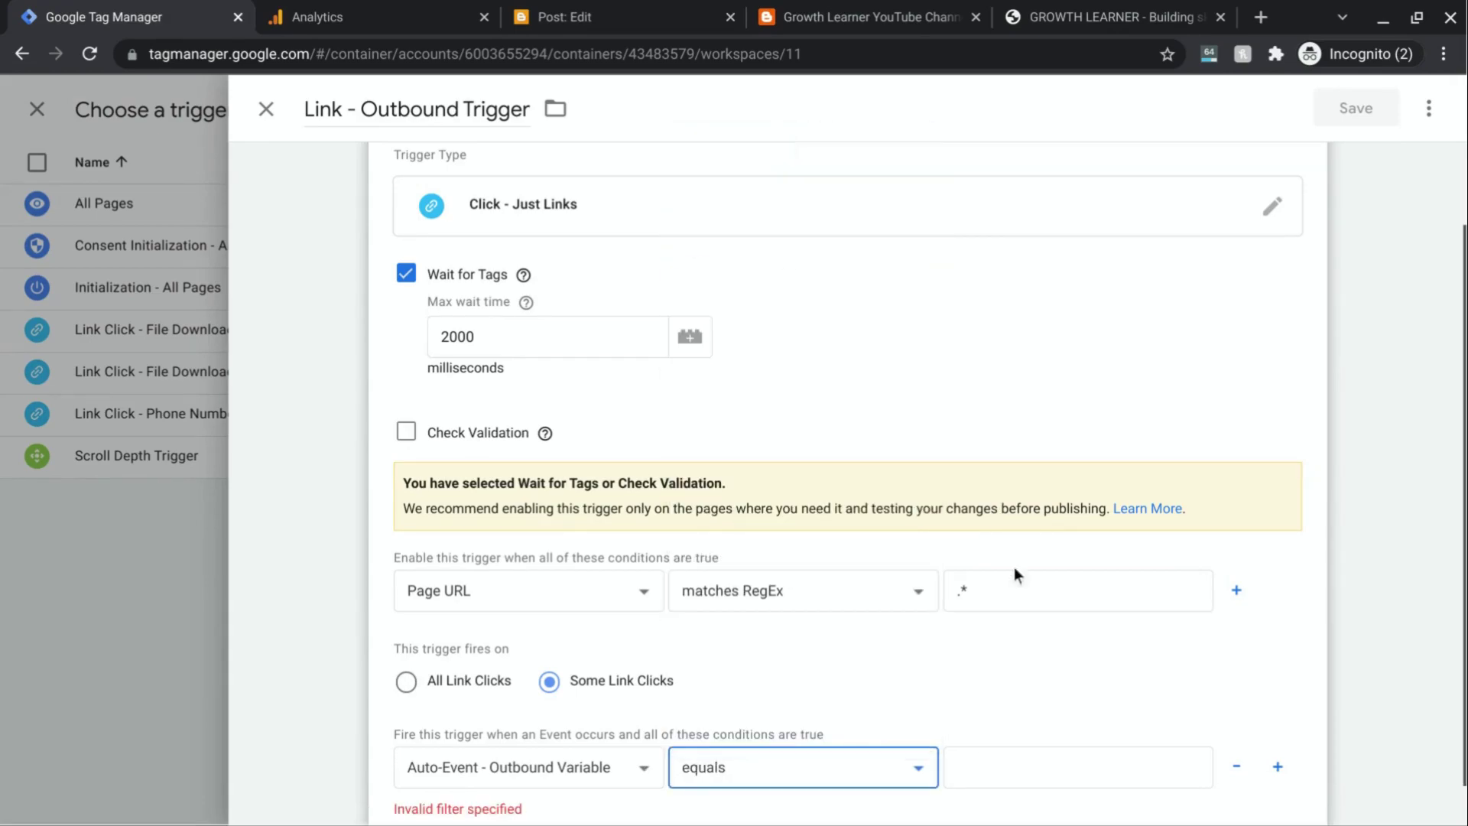
{"action": "left_click", "coordinate": [993, 770]}
{"action": "type", "text": "true"}
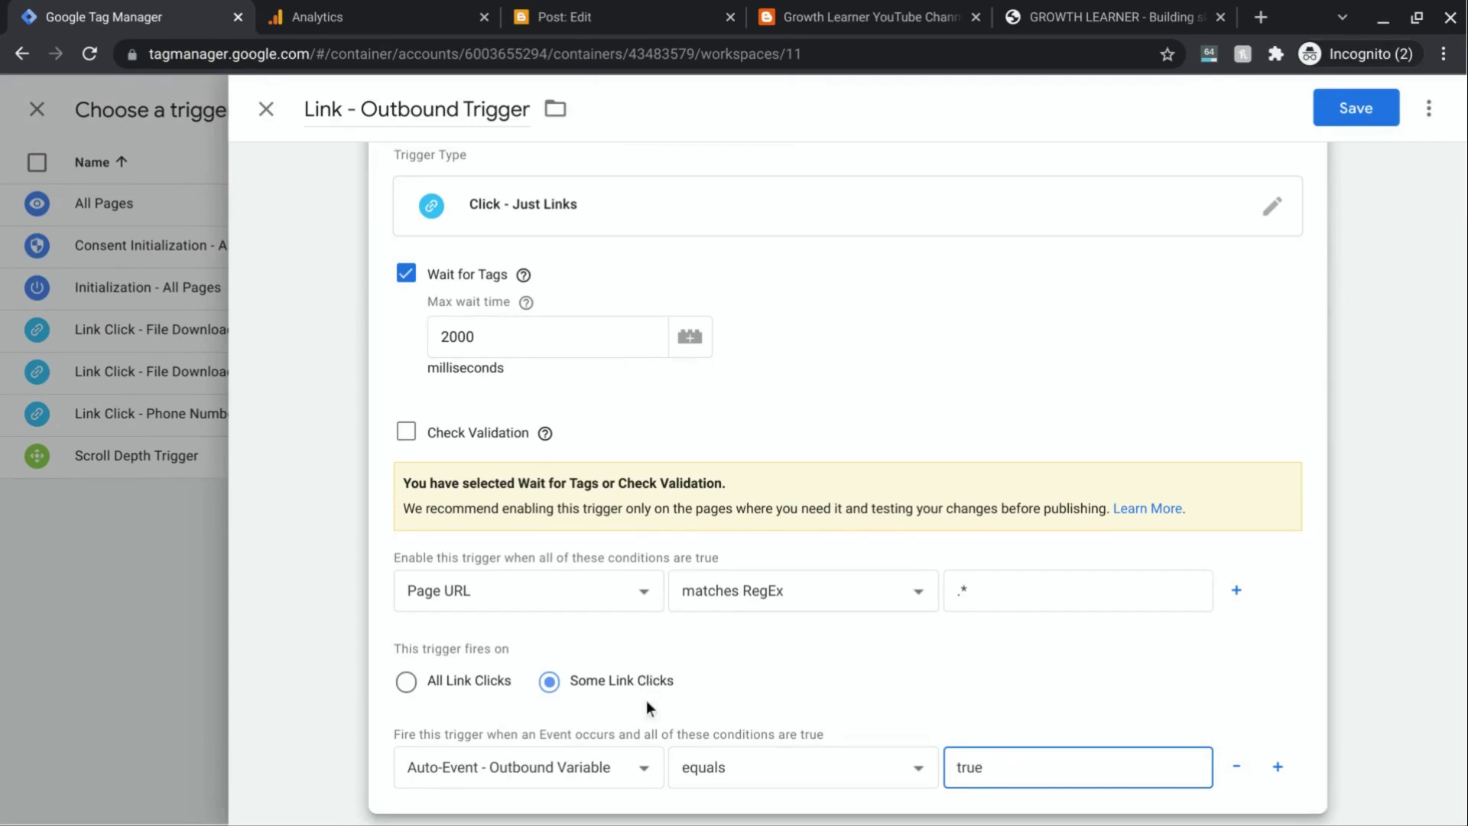
{"action": "left_click", "coordinate": [1347, 111]}
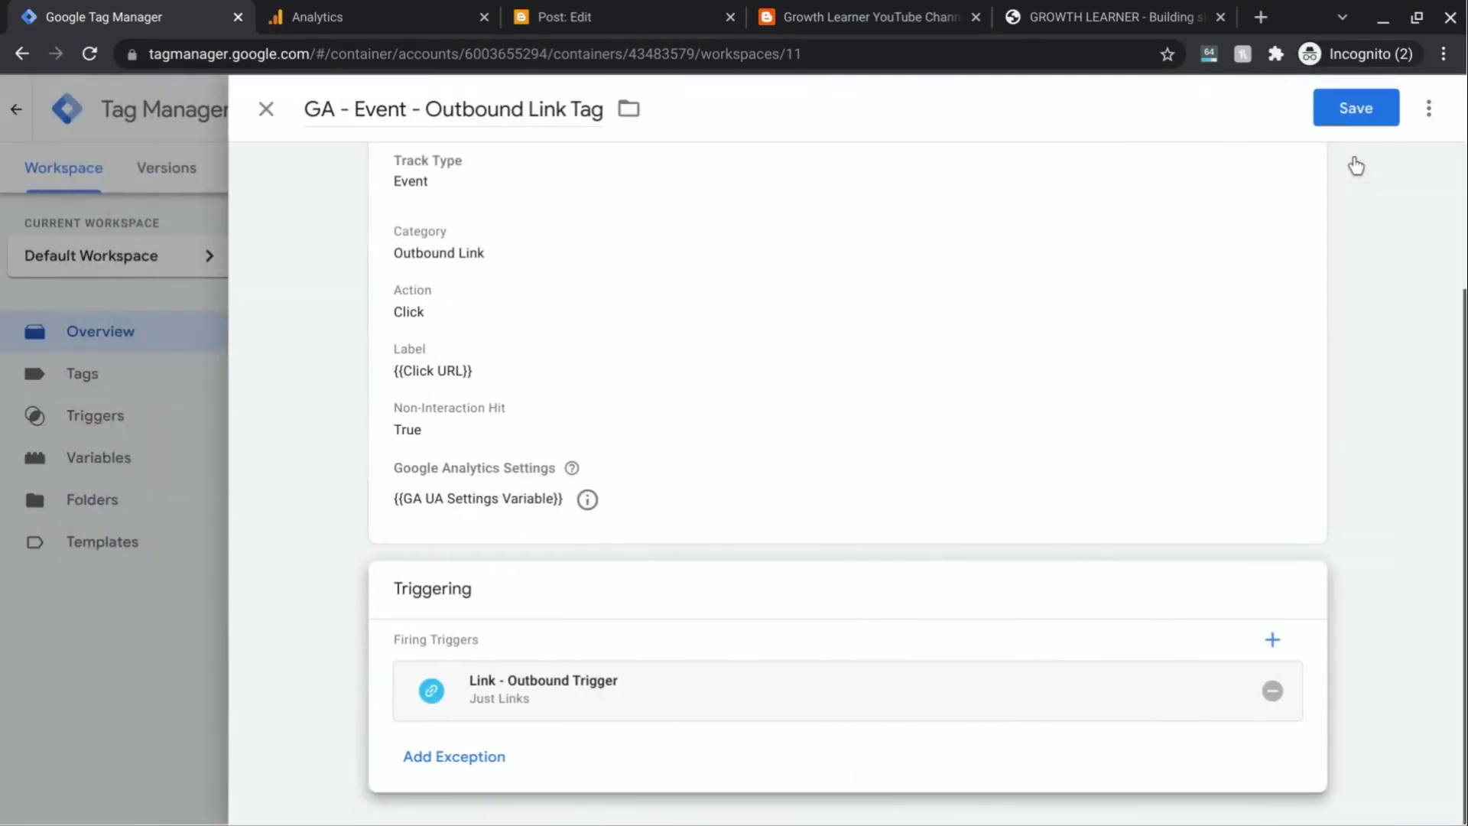
Step: Review the configuration of the GA - Event - Outbound Link Tag and save the tag
{"action": "scroll", "coordinate": [1198, 341], "scroll_direction": "up", "scroll_amount": 2}
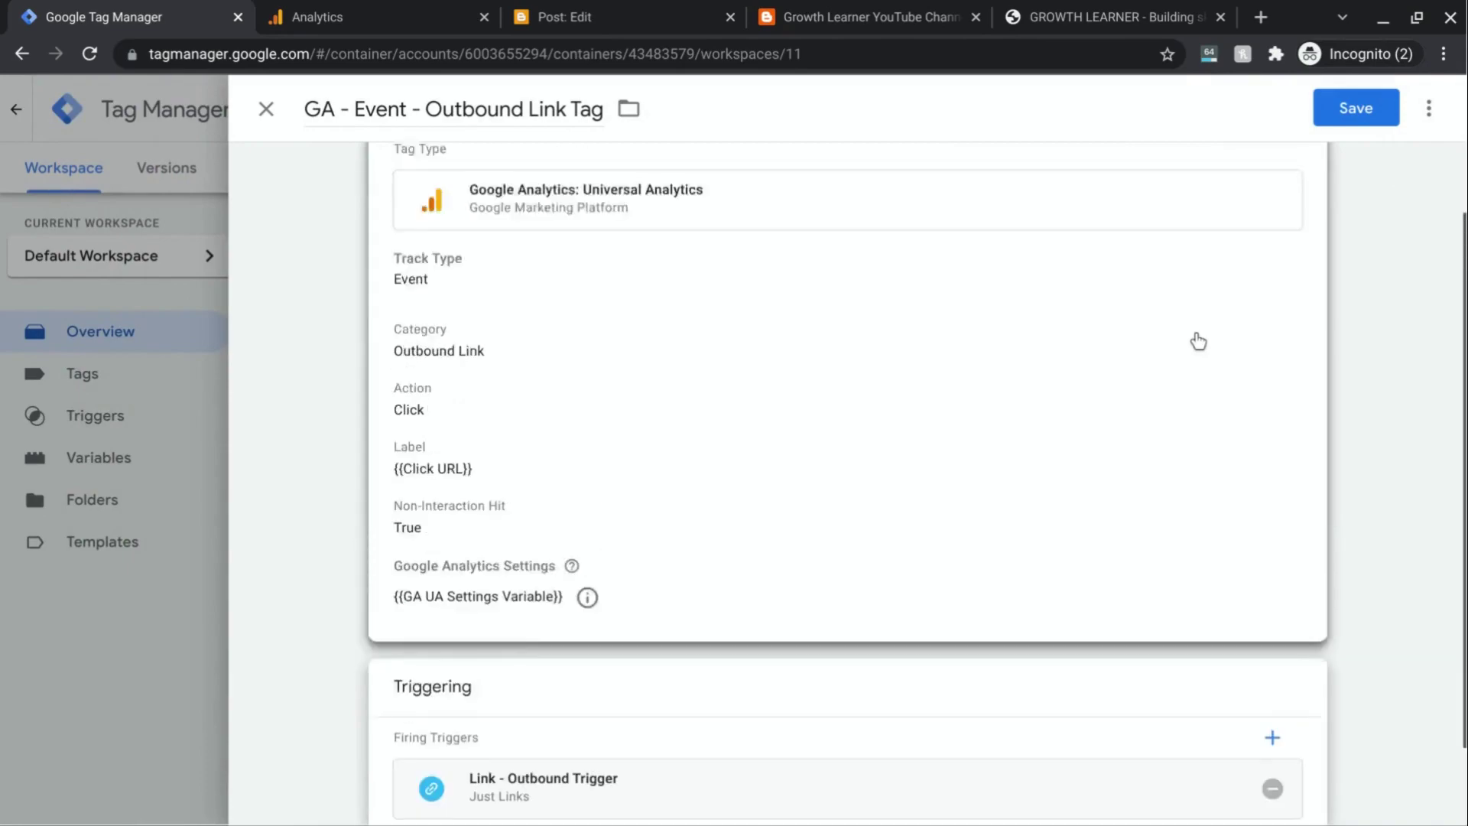
{"action": "scroll", "coordinate": [1198, 342], "scroll_direction": "up", "scroll_amount": 1}
{"action": "left_click", "coordinate": [1347, 113]}
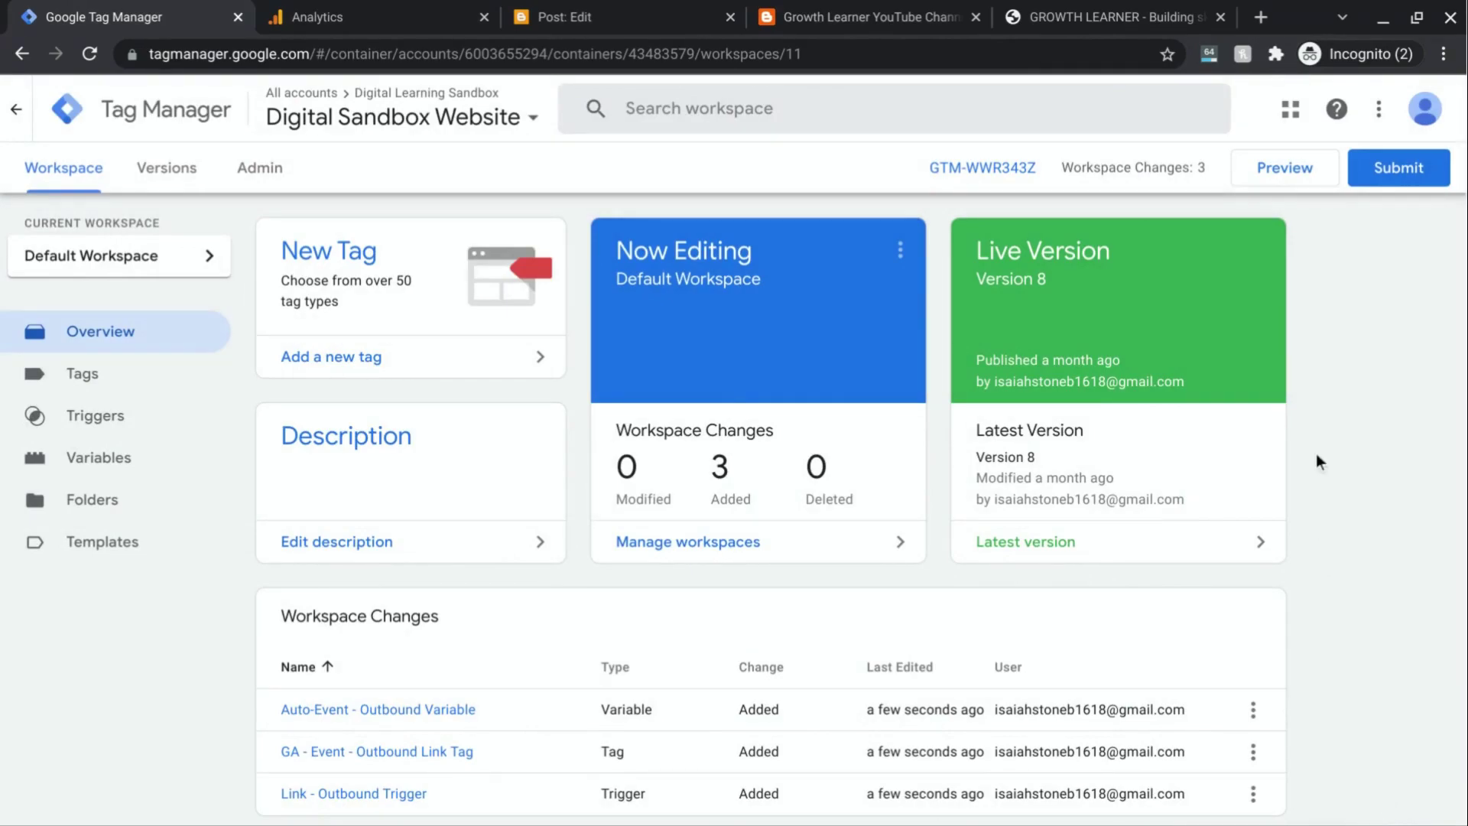
{"action": "left_click", "coordinate": [1279, 178]}
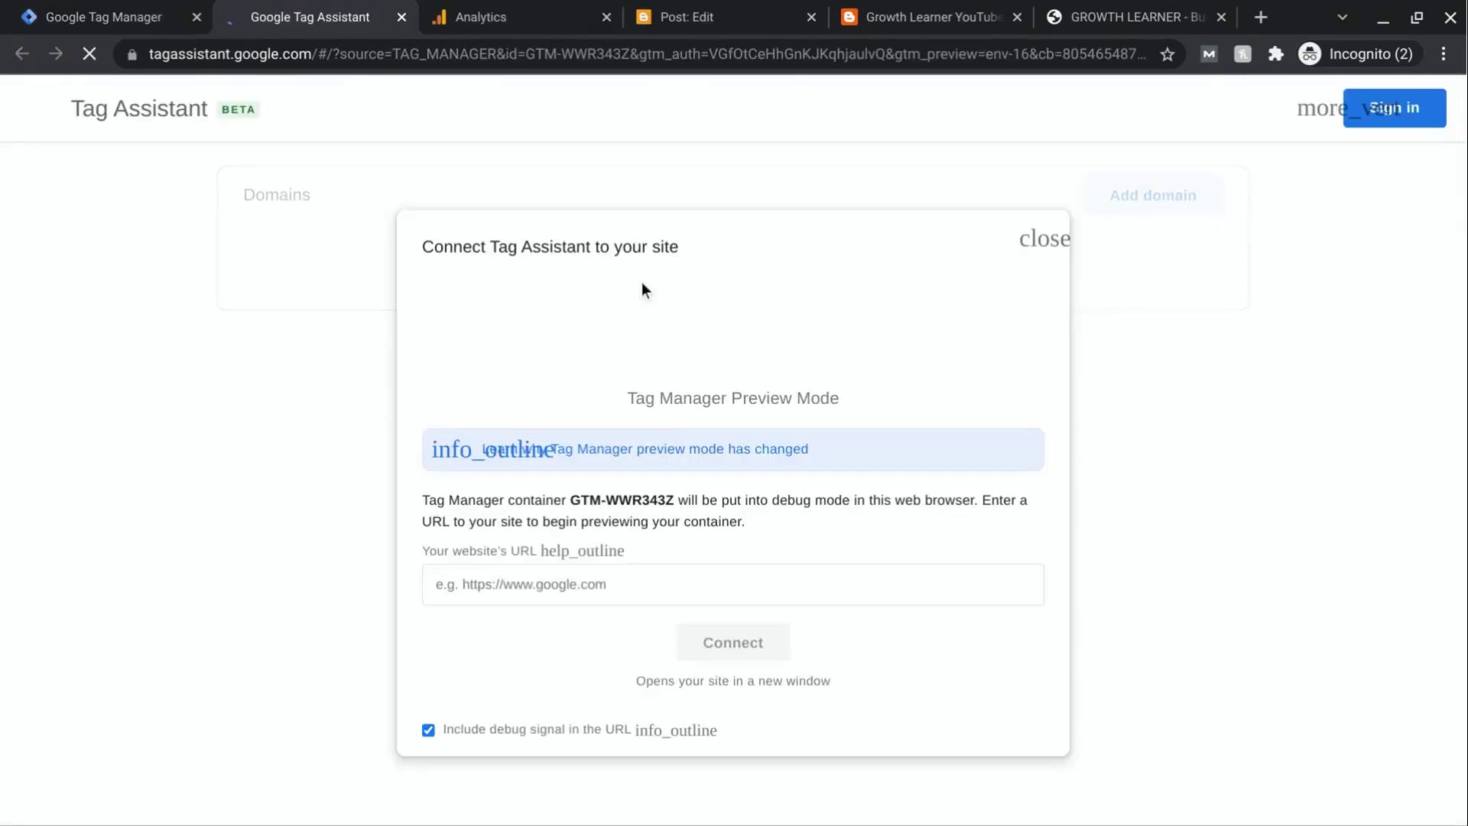
{"action": "left_click", "coordinate": [939, 7]}
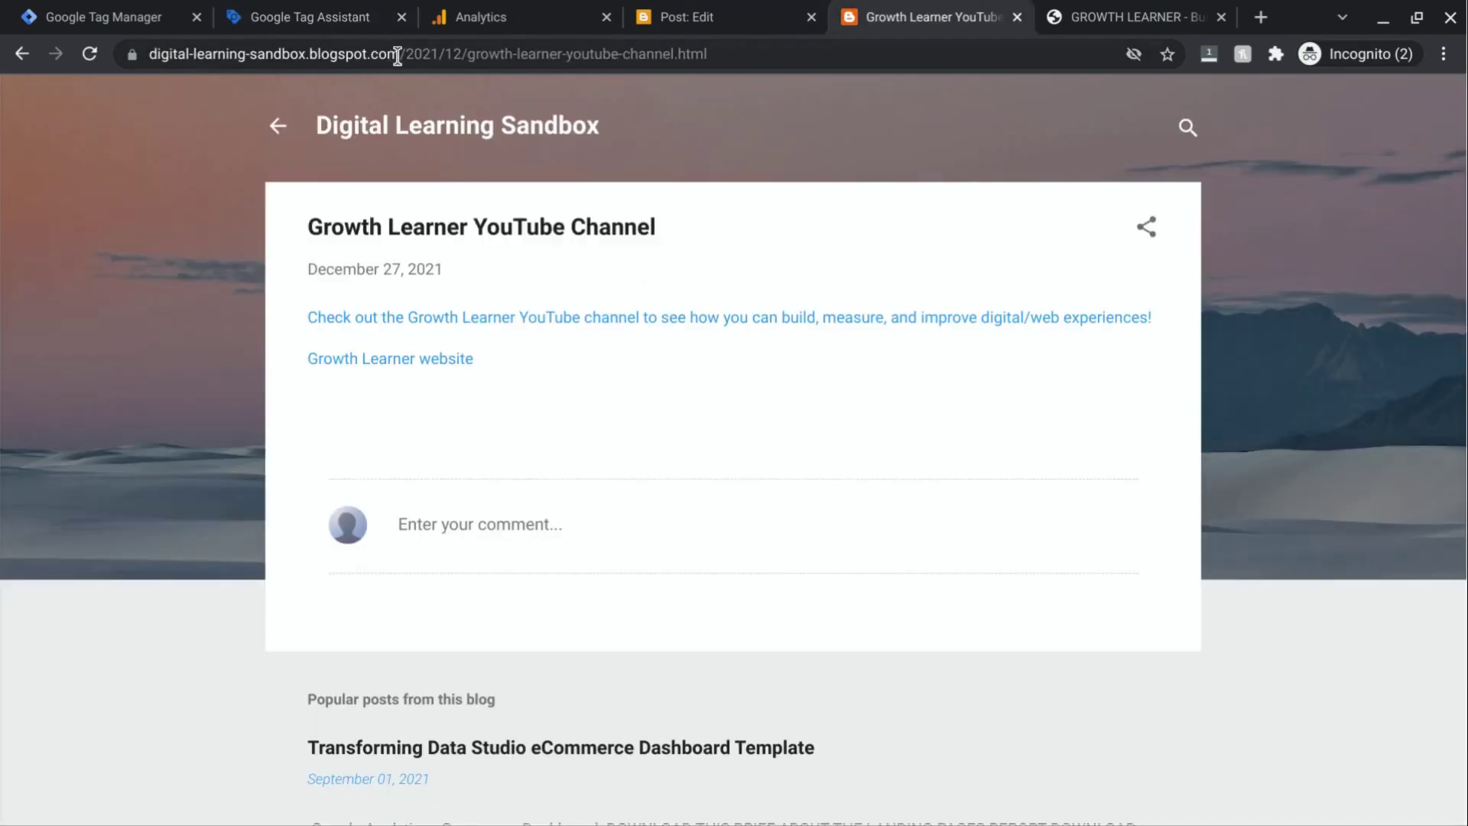
{"action": "left_click_drag", "start_coordinate": [397, 55], "coordinate": [146, 53]}
{"action": "key", "text": "ctrl+c"}
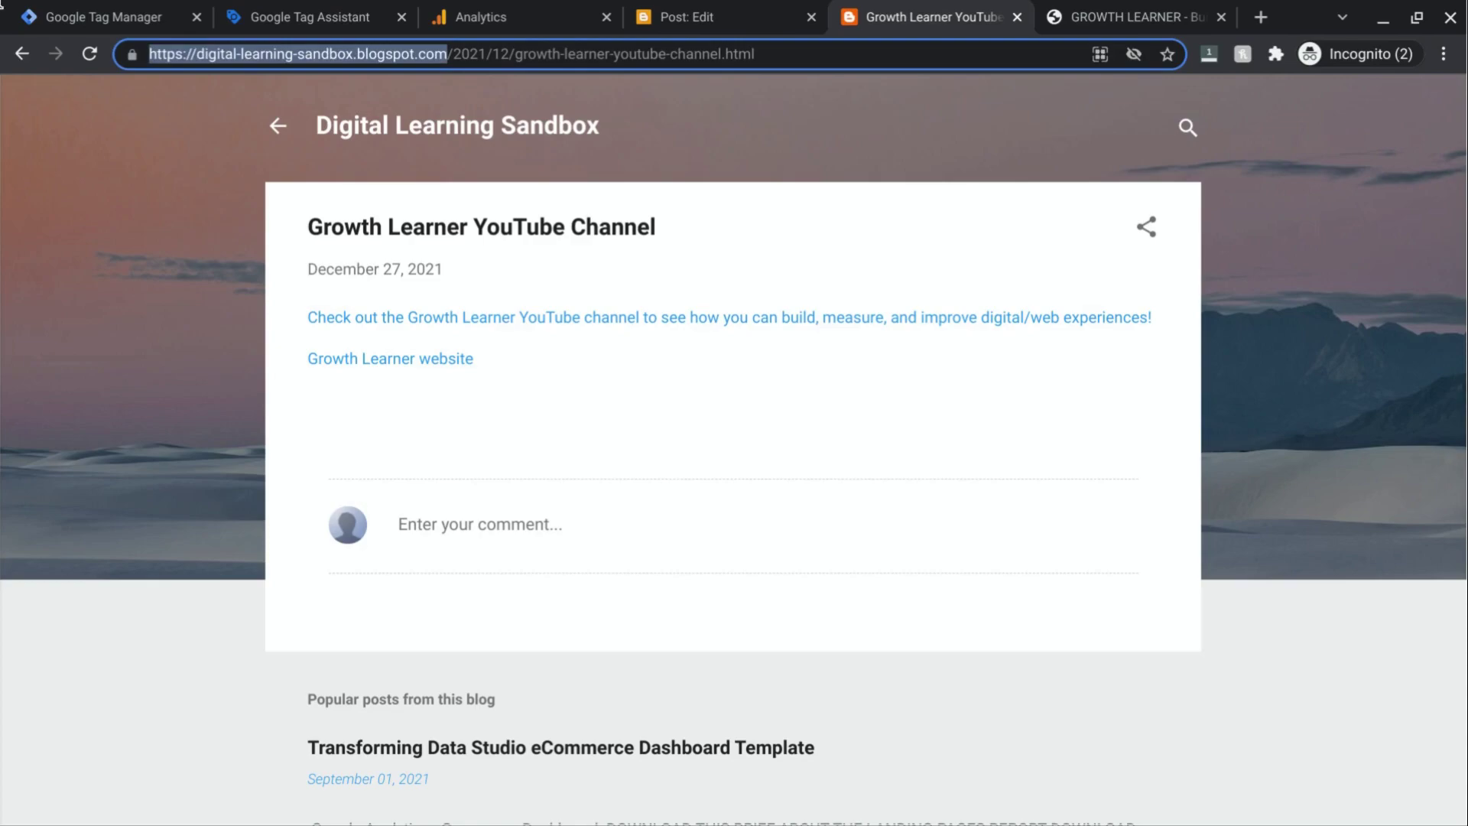
{"action": "left_click", "coordinate": [306, 17]}
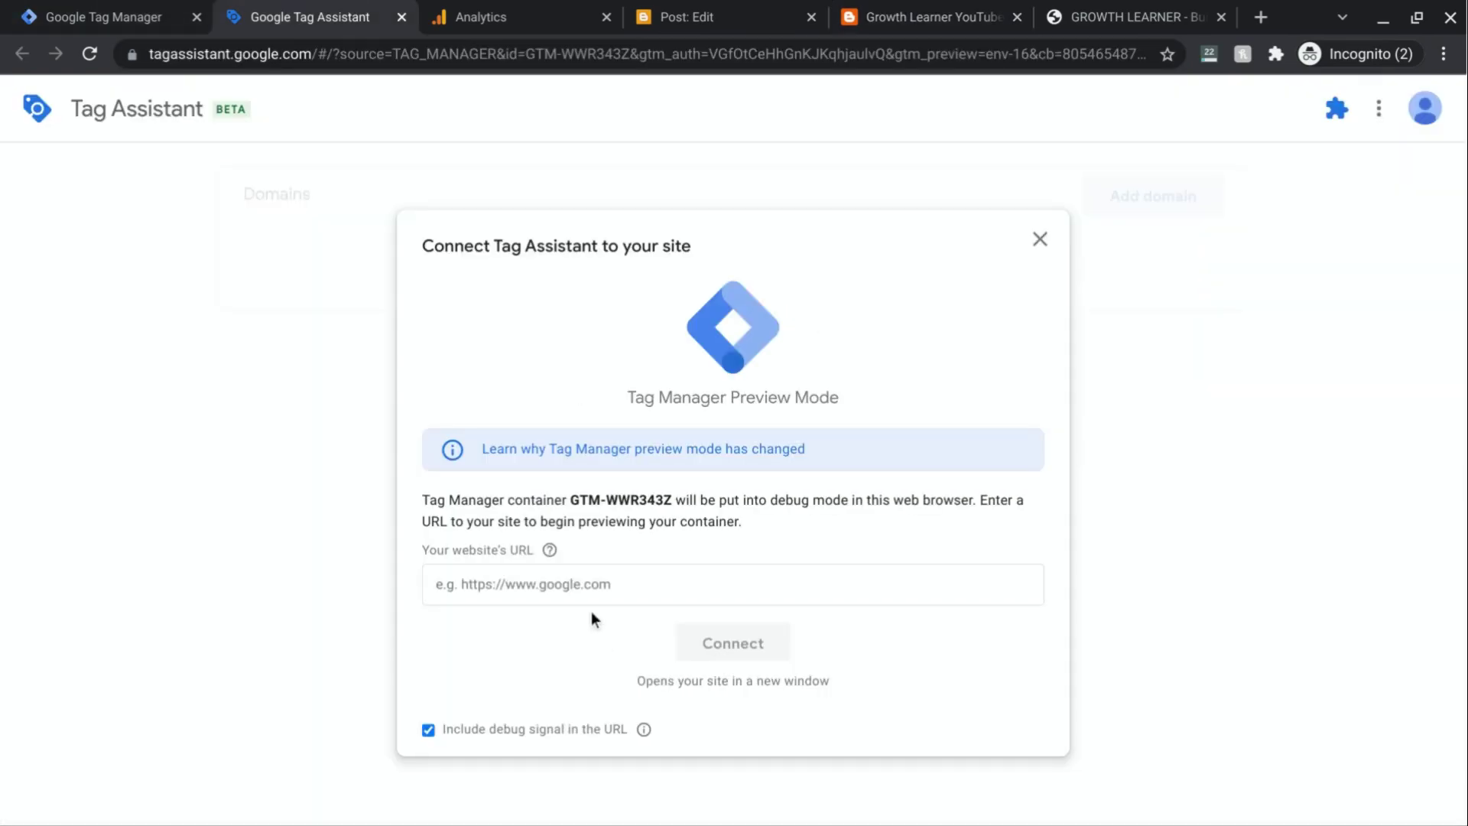
{"action": "left_click", "coordinate": [589, 584]}
{"action": "key", "text": "ctrl+v"}
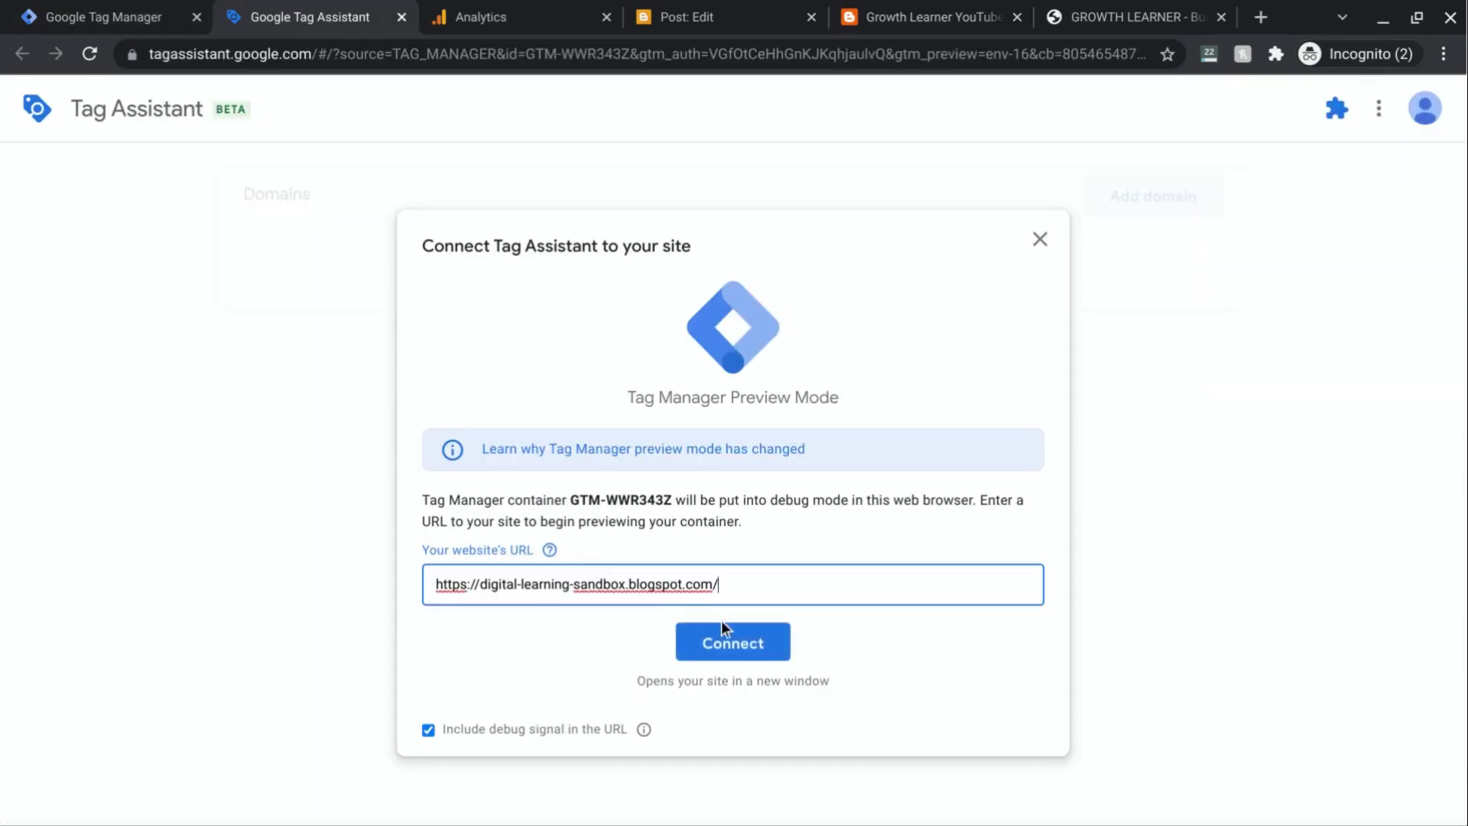
{"action": "left_click", "coordinate": [727, 641]}
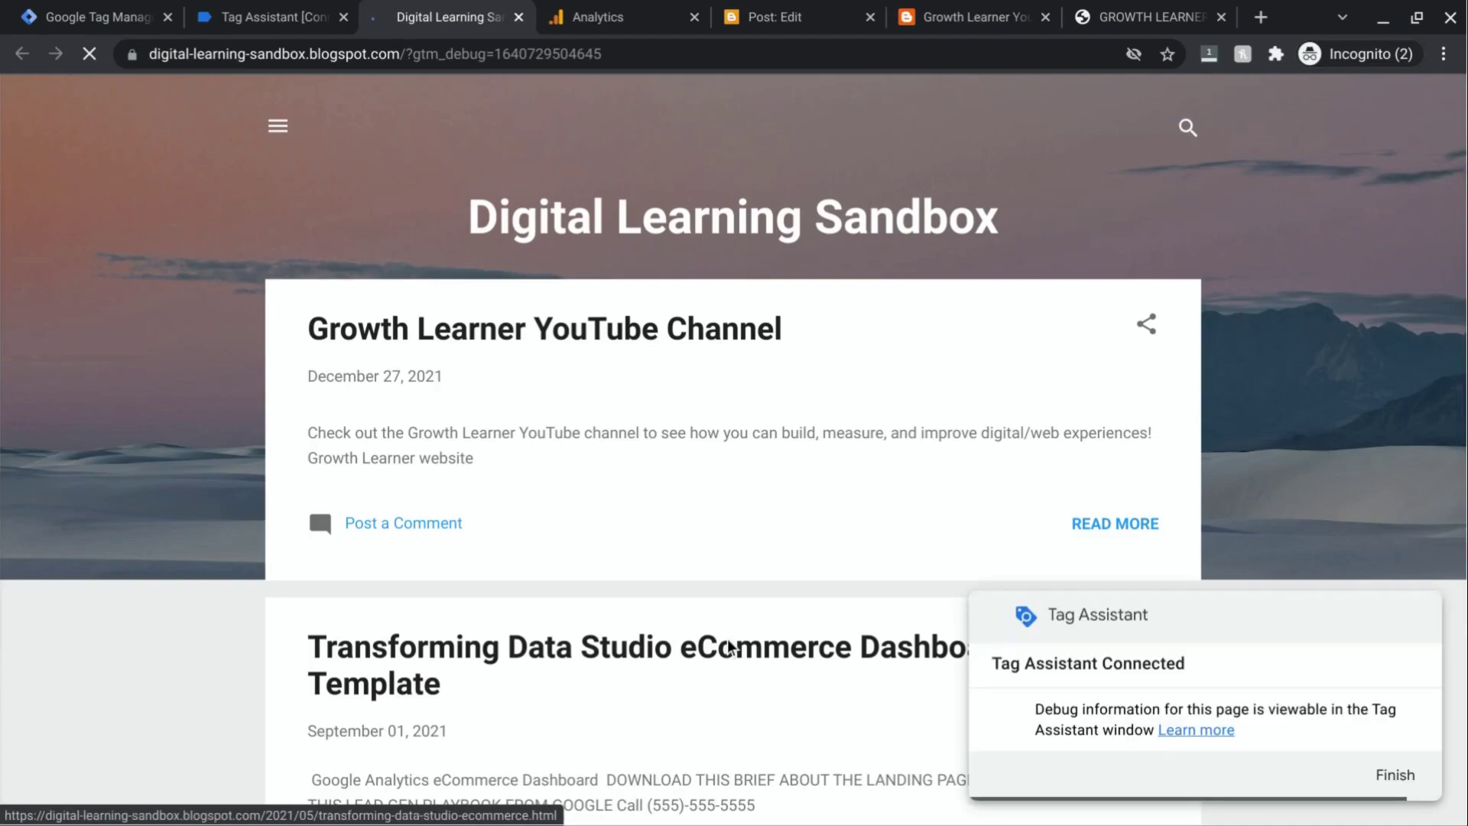
Step: On the connected blog, open the Growth Learner YouTube Channel post and follow its outbound link to the YouTube channel
{"action": "left_click", "coordinate": [1399, 620]}
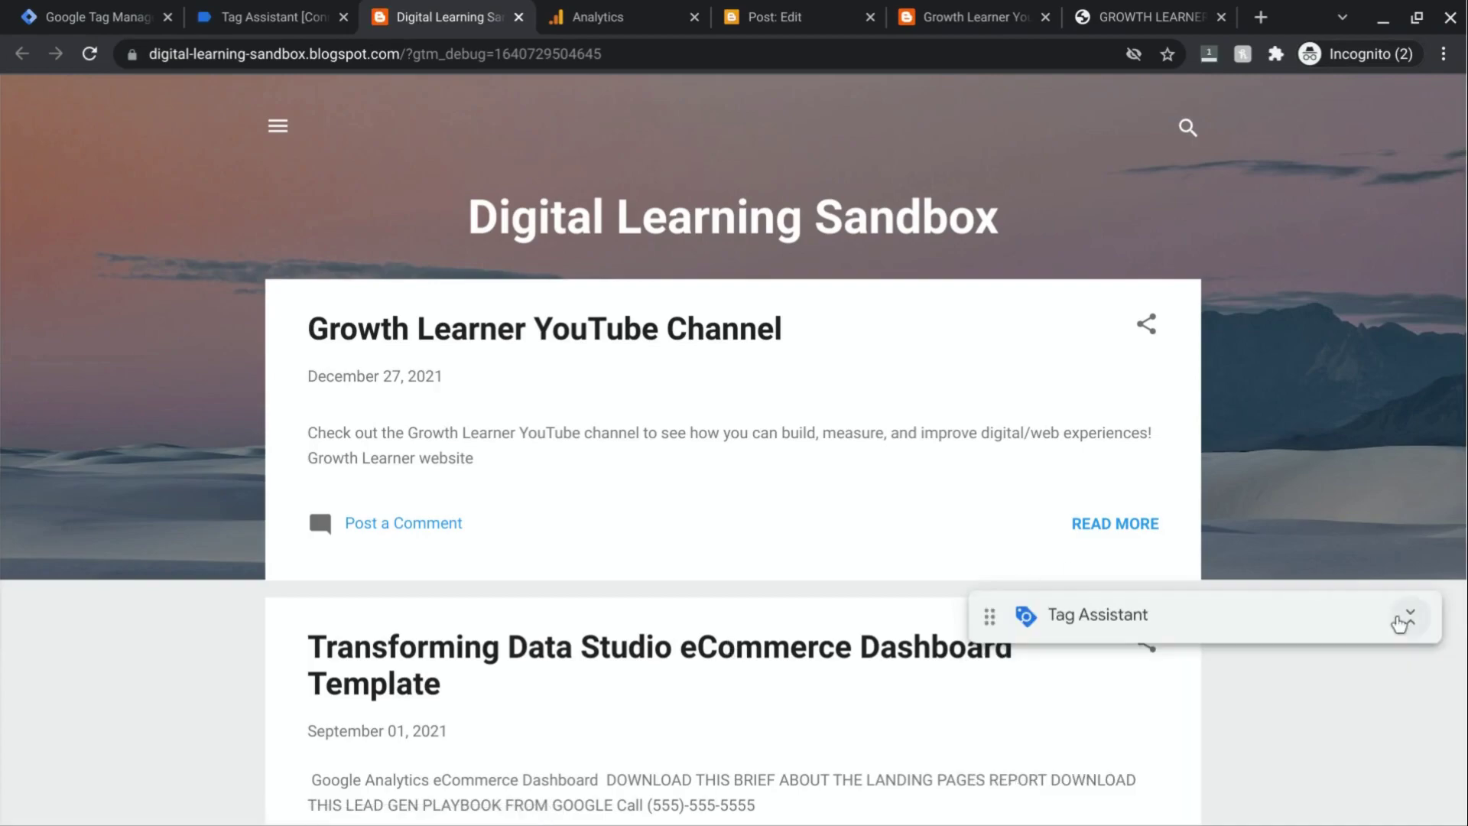
{"action": "left_click", "coordinate": [556, 336]}
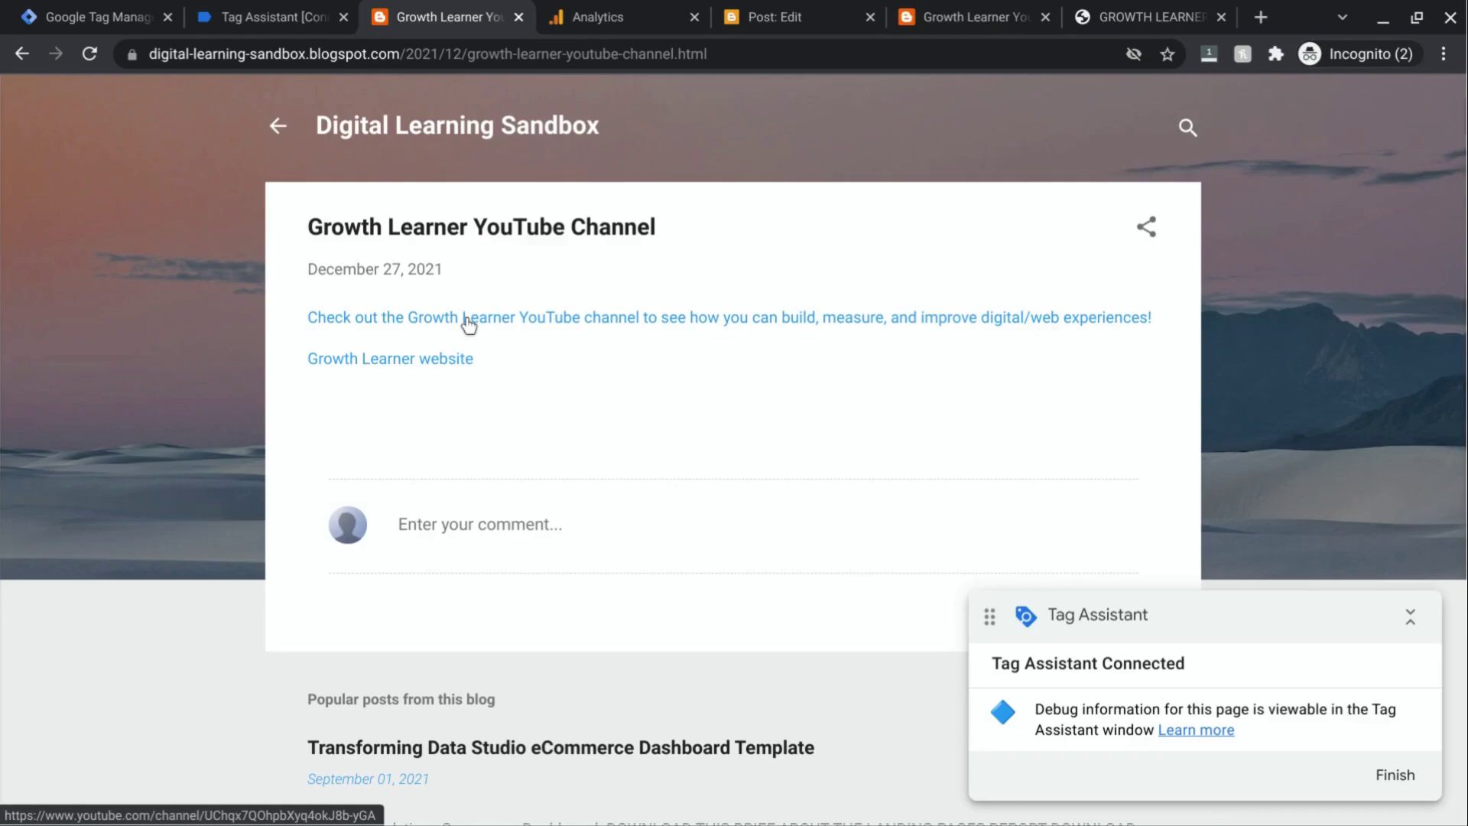
{"action": "left_click", "coordinate": [468, 320]}
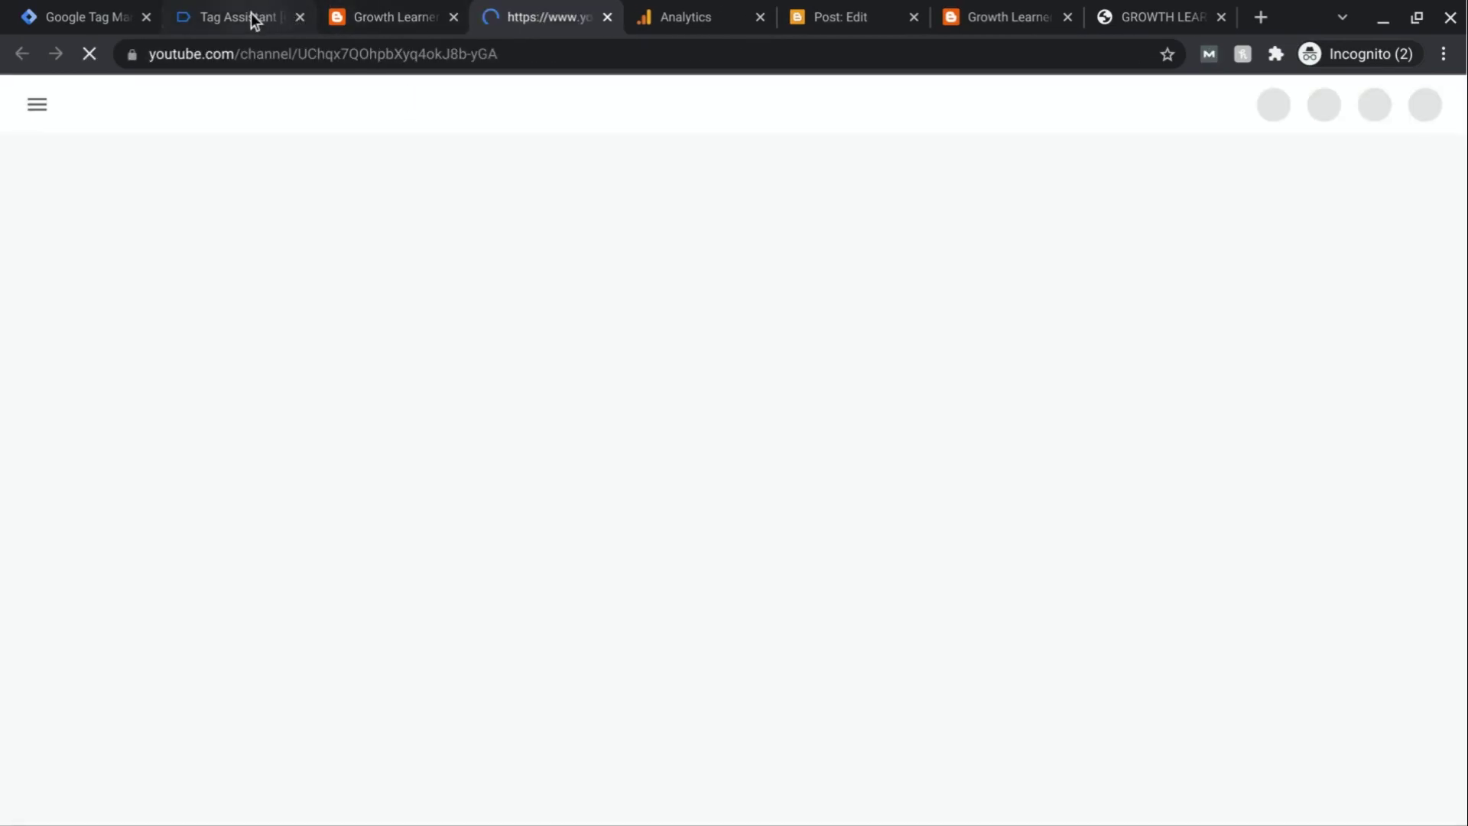
Step: Switch back to Tag Assistant, continue past the connection notice, and check the fired tags for the YouTube channel post and the summary
{"action": "left_click", "coordinate": [251, 13]}
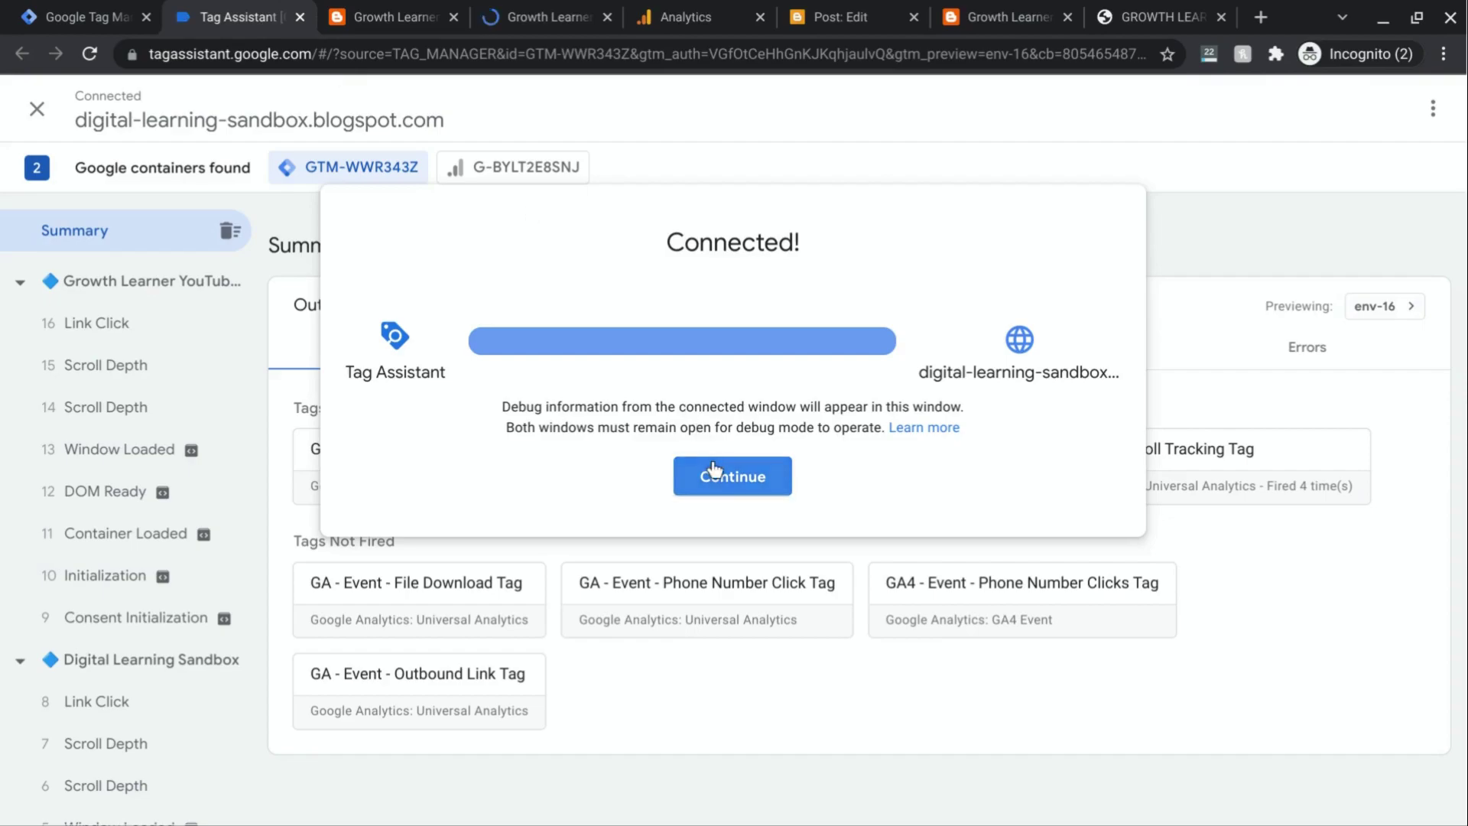
{"action": "left_click", "coordinate": [726, 492]}
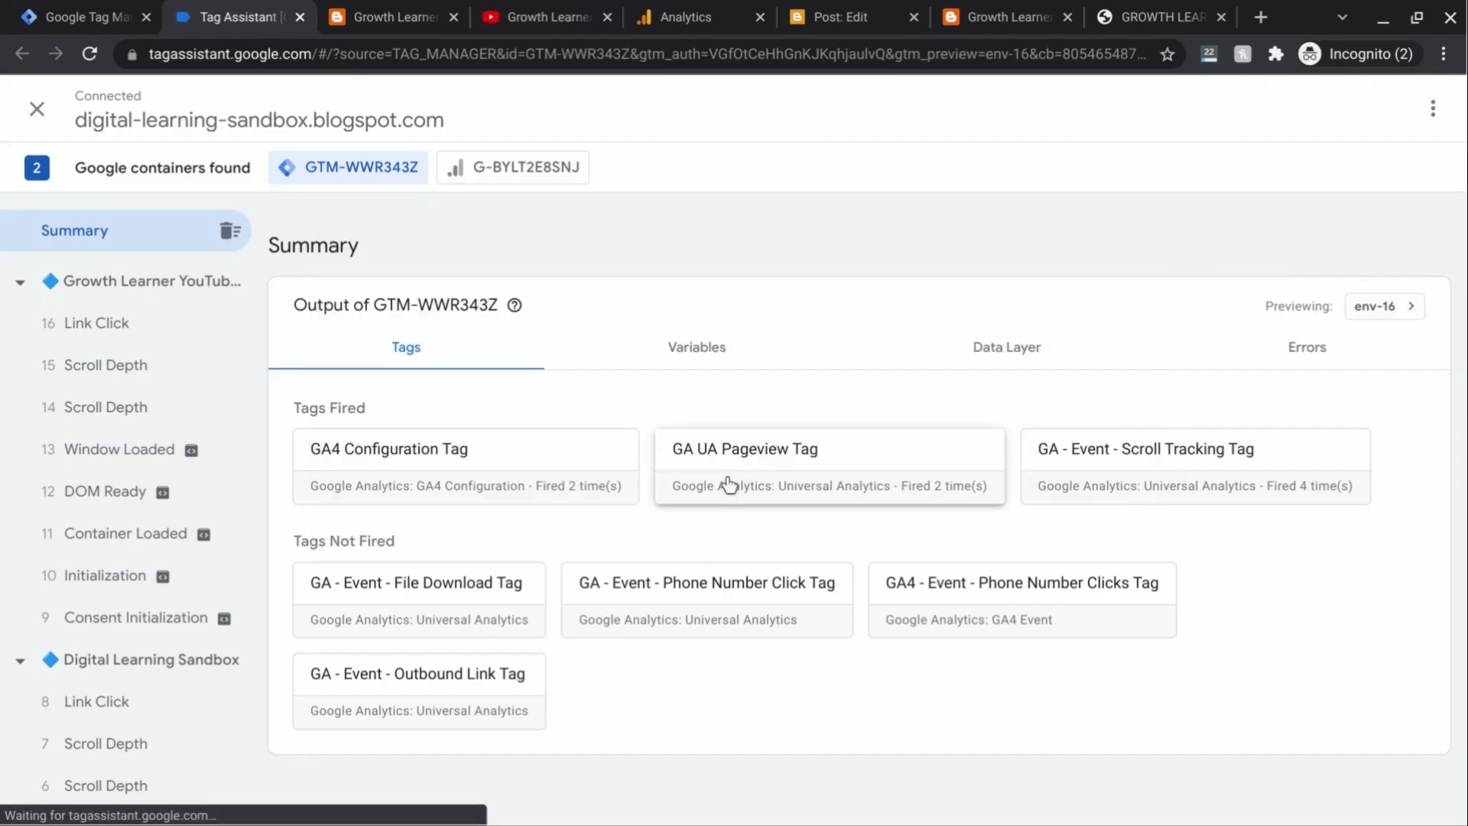
{"action": "left_click", "coordinate": [138, 284]}
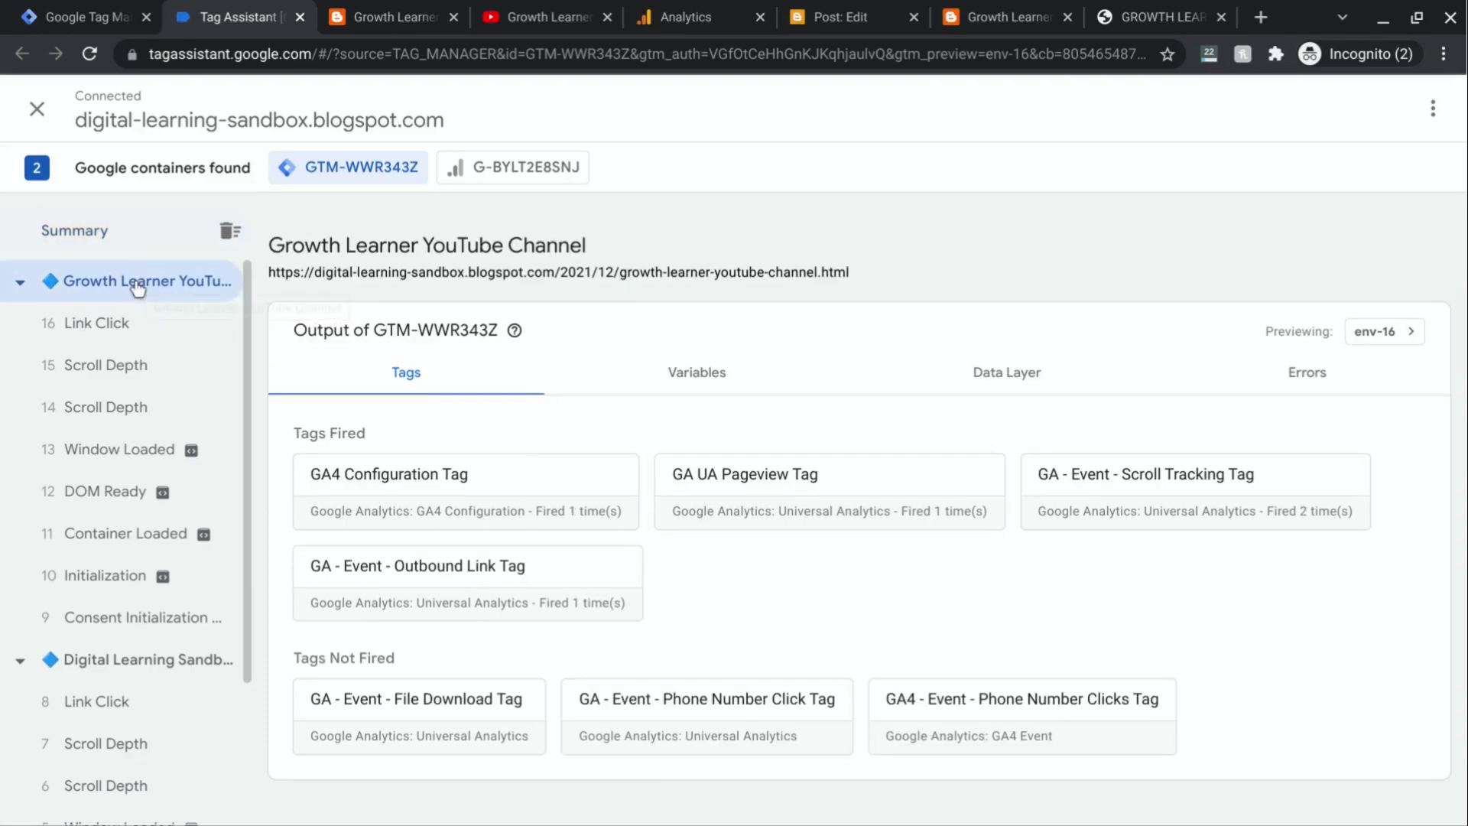
{"action": "left_click", "coordinate": [127, 242]}
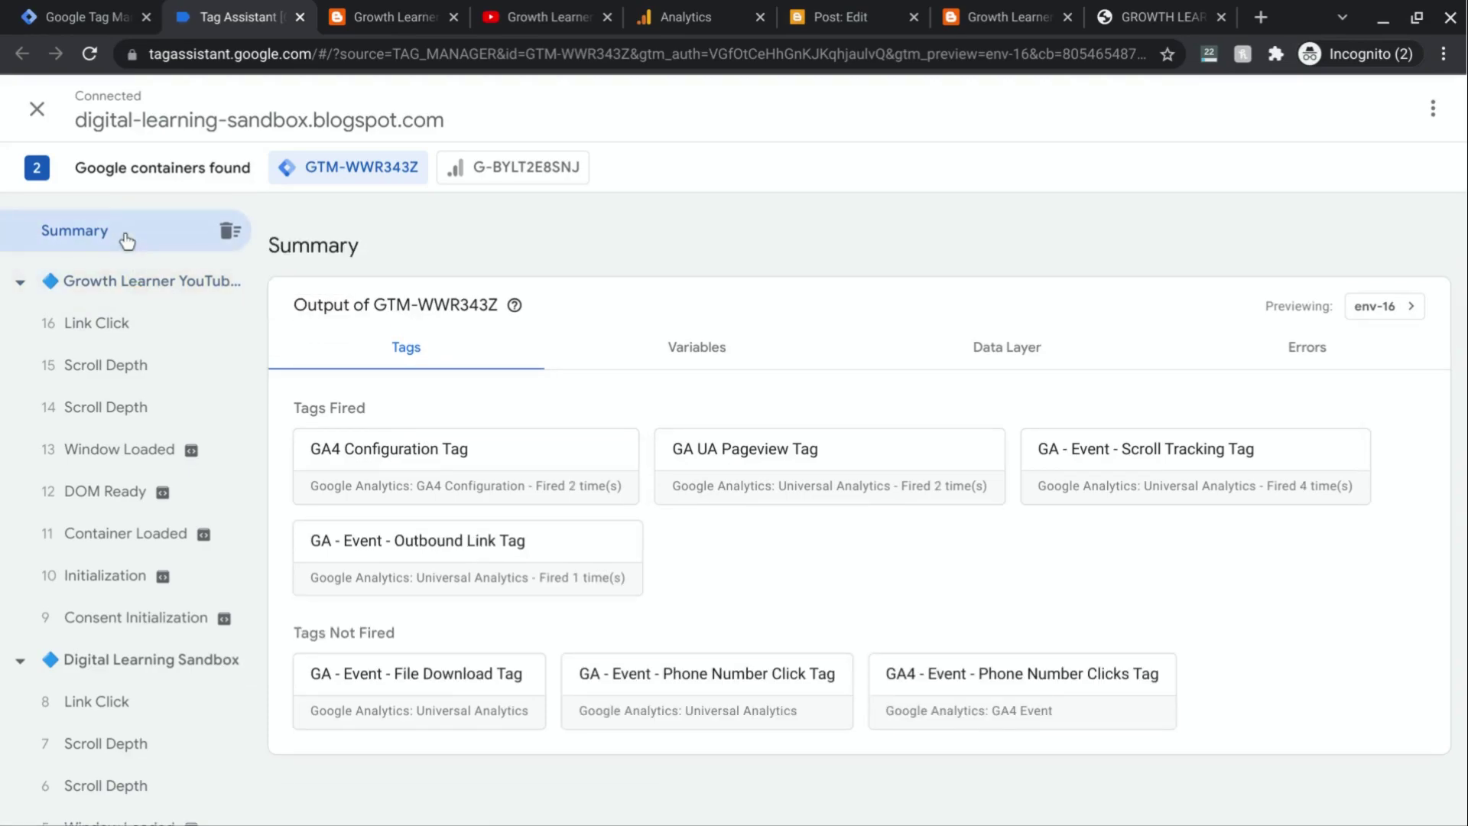
Step: Open the details of the GA - Event - Outbound Link Tag and examine all its properties and firing triggers
{"action": "left_click", "coordinate": [421, 556]}
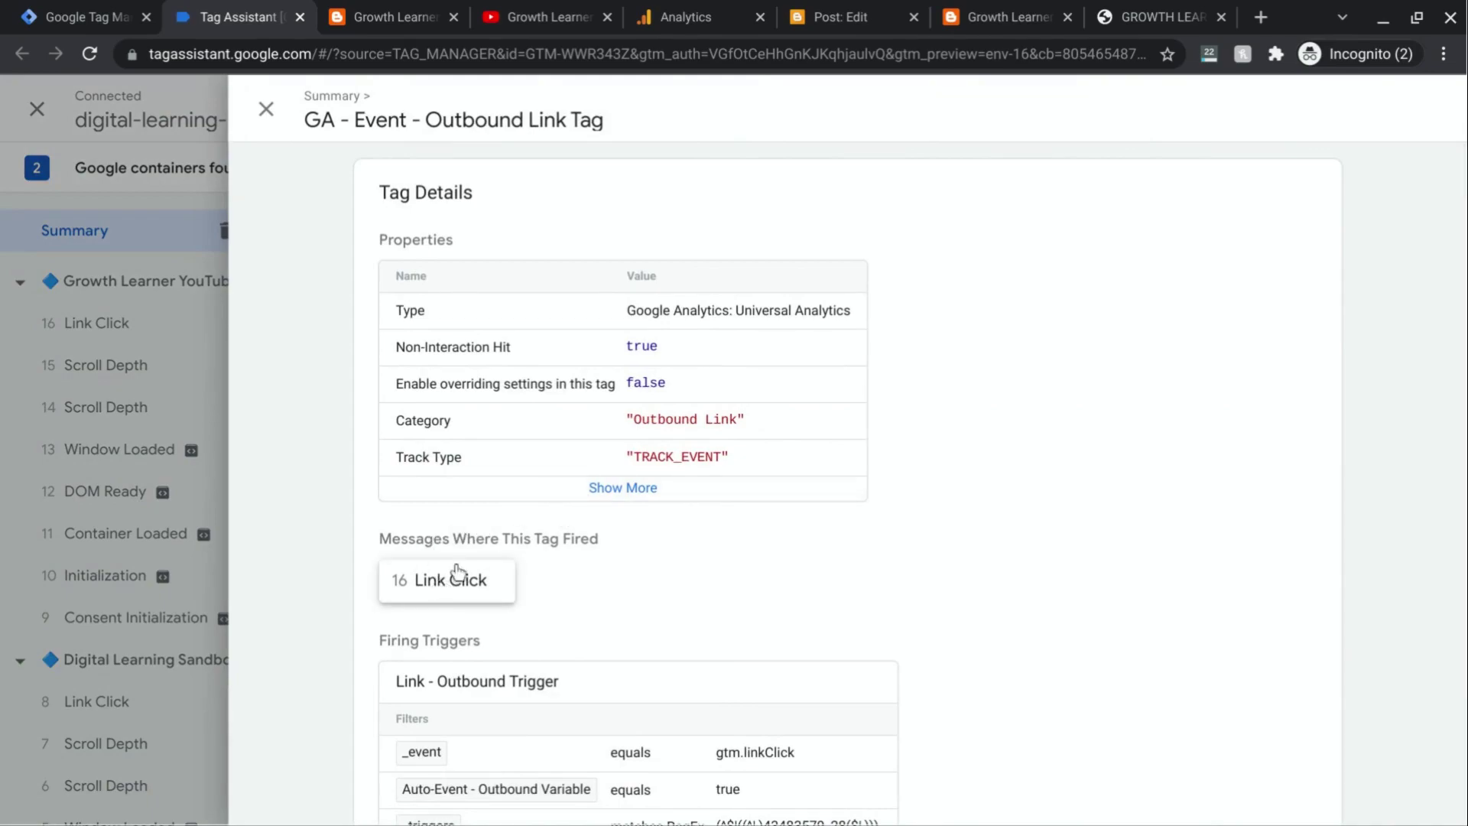
{"action": "left_click", "coordinate": [606, 496]}
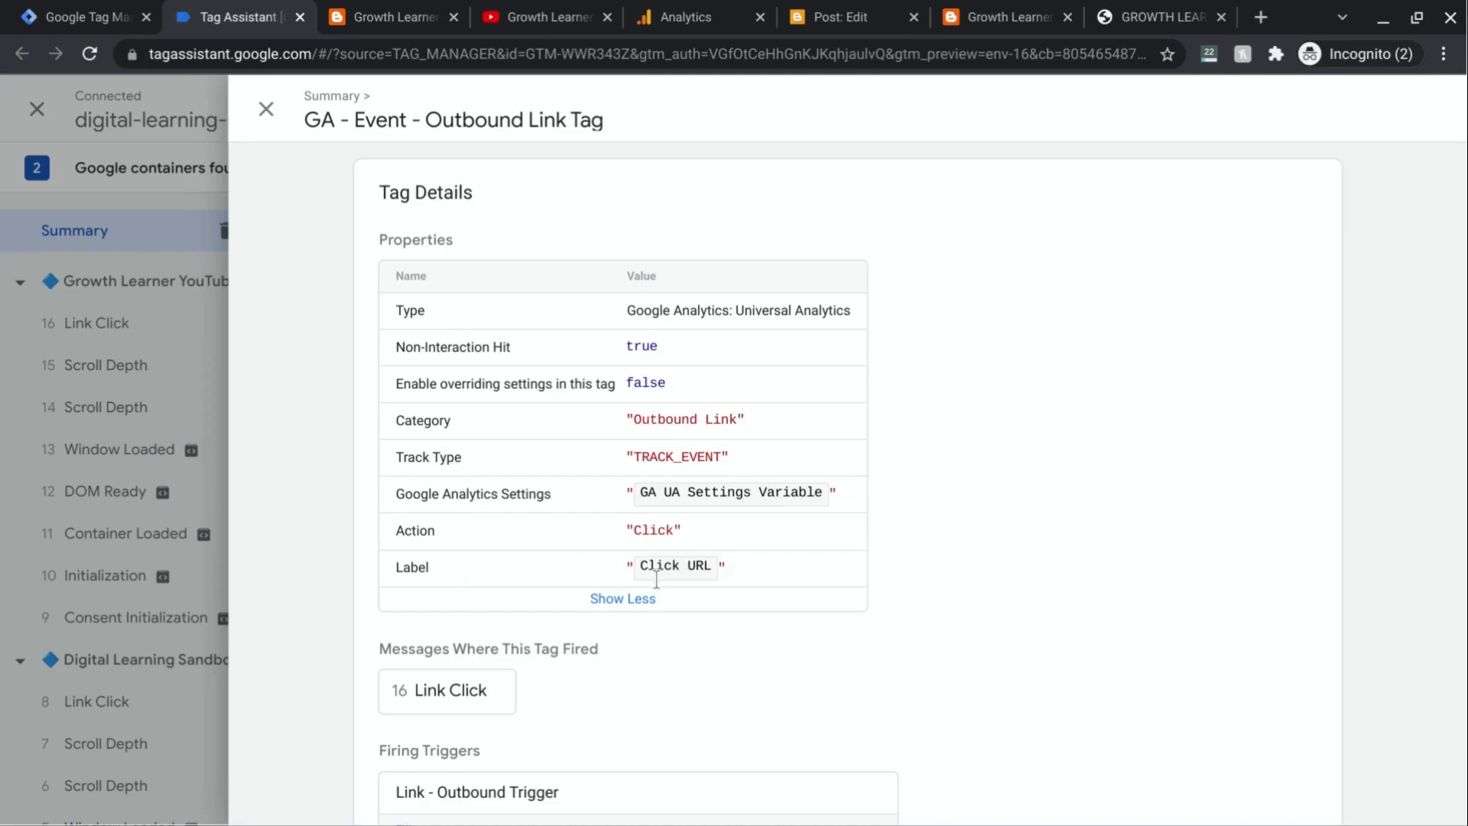
{"action": "scroll", "coordinate": [656, 579], "scroll_direction": "down", "scroll_amount": 2}
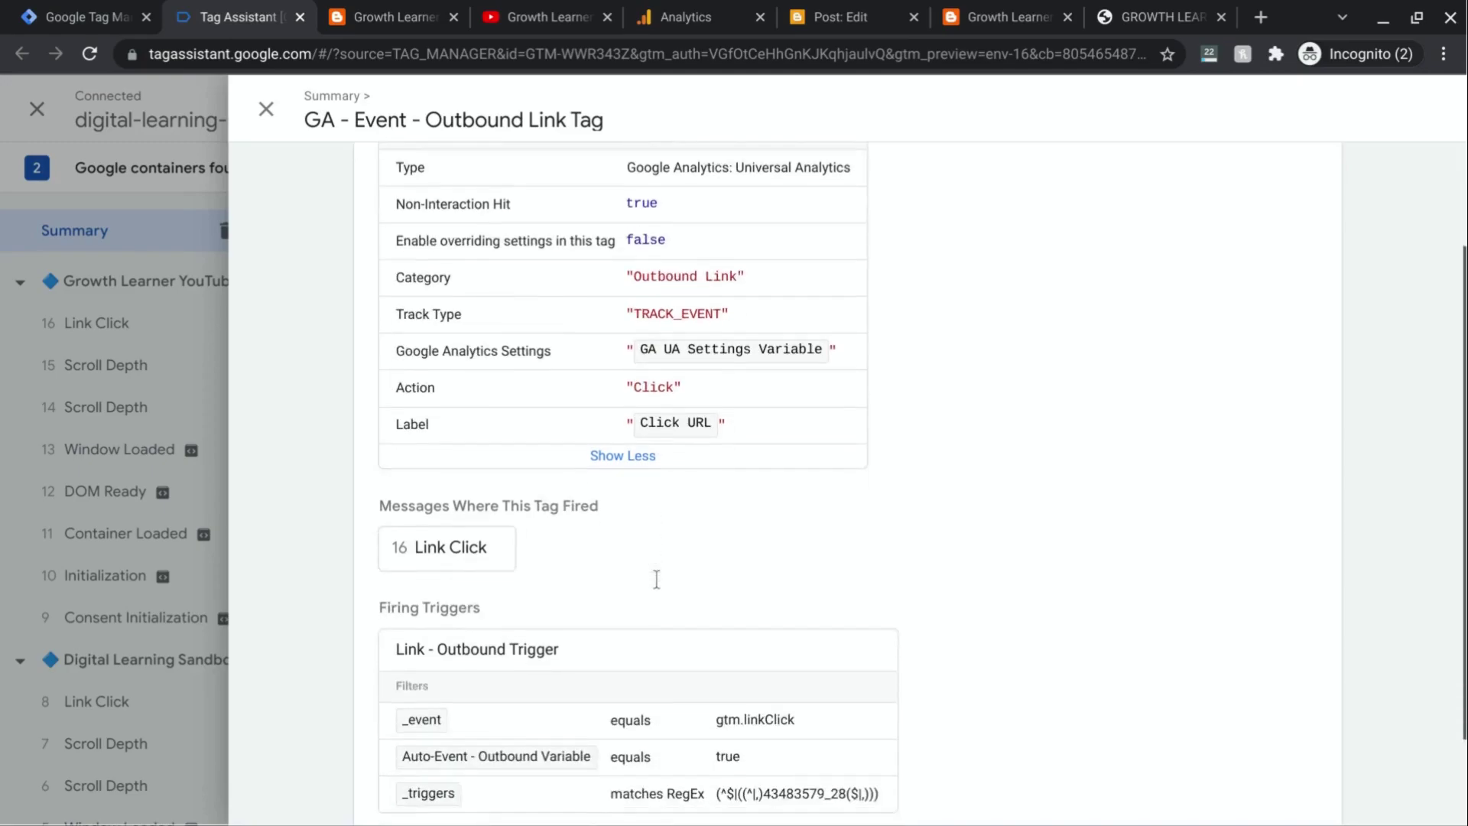
Step: Inspect the outbound tag's details for its Link Click message with variables displayed as values, and close the details
{"action": "left_click", "coordinate": [440, 545]}
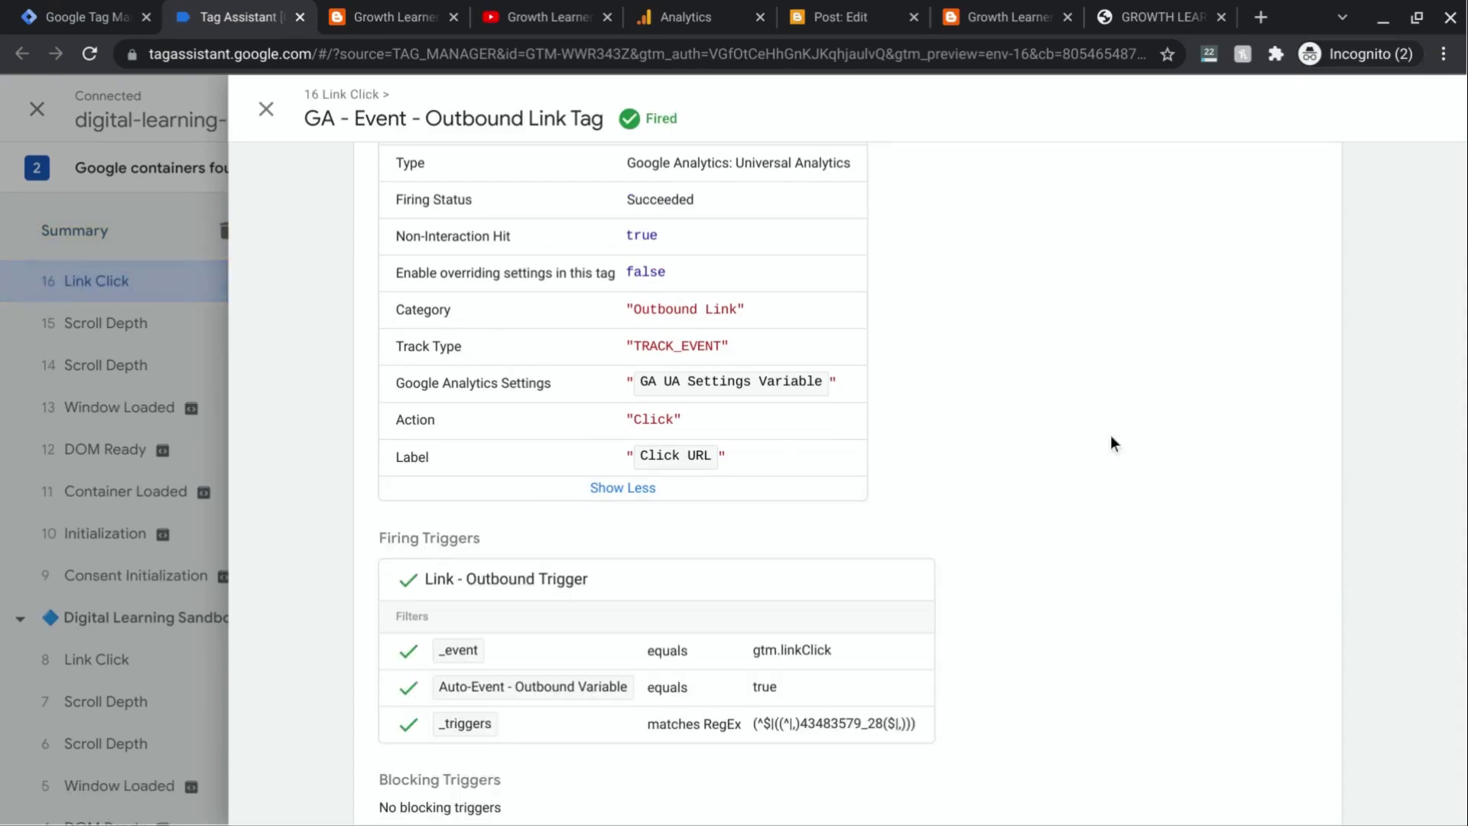
{"action": "scroll", "coordinate": [1112, 442], "scroll_direction": "up", "scroll_amount": 2}
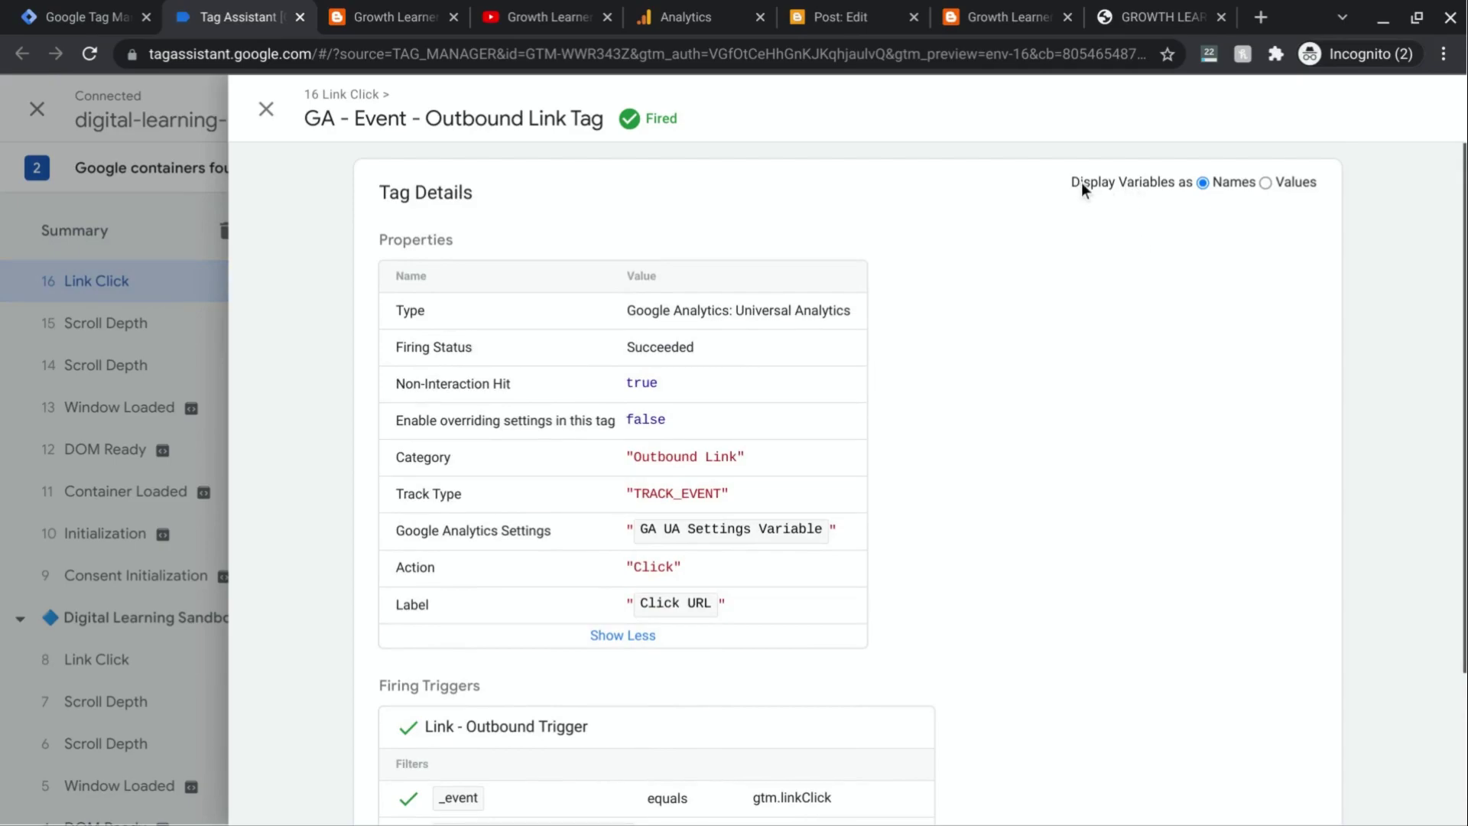
{"action": "left_click", "coordinate": [1267, 182]}
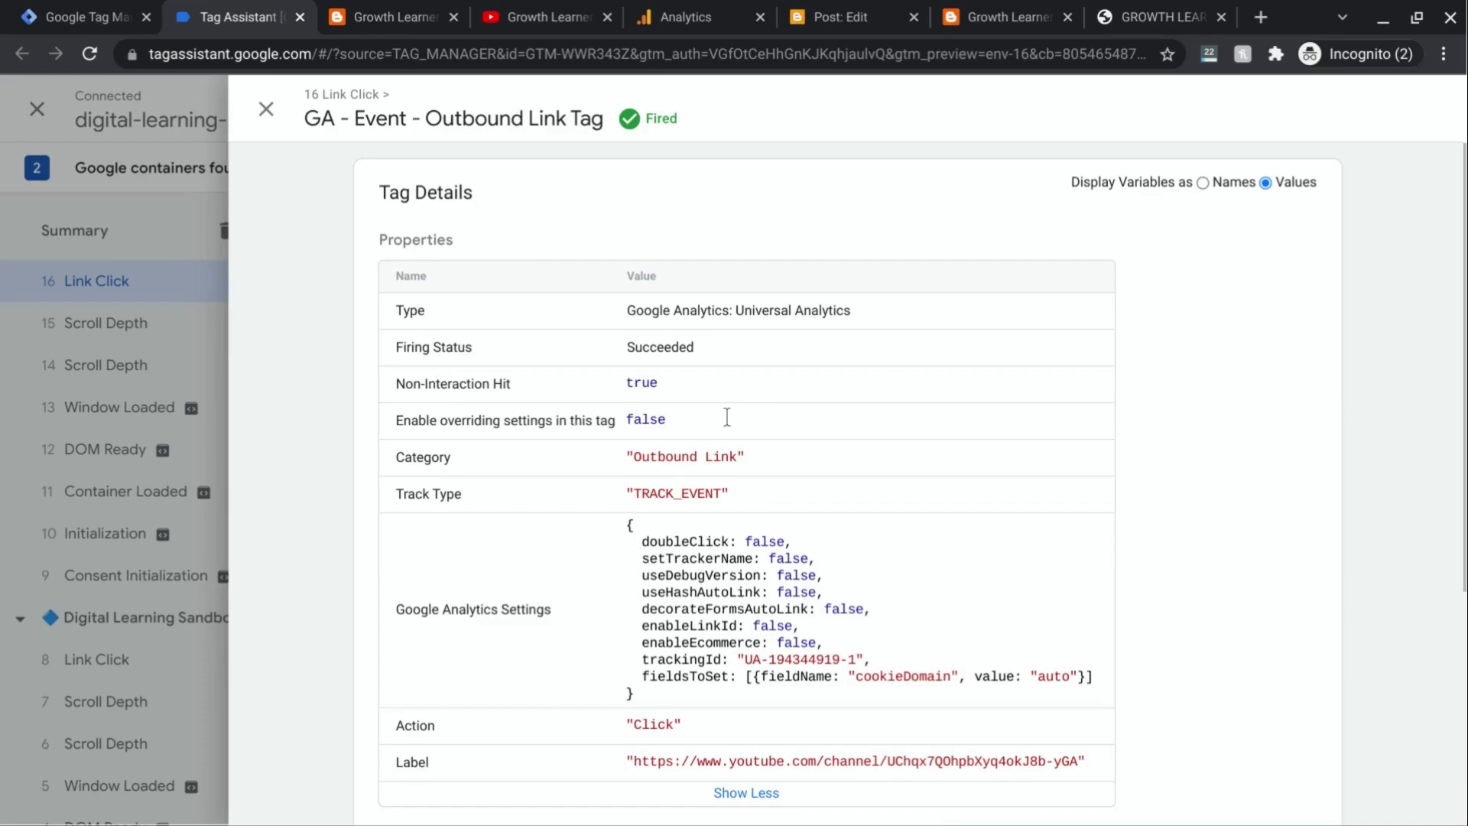
{"action": "scroll", "coordinate": [727, 416], "scroll_direction": "down", "scroll_amount": 2}
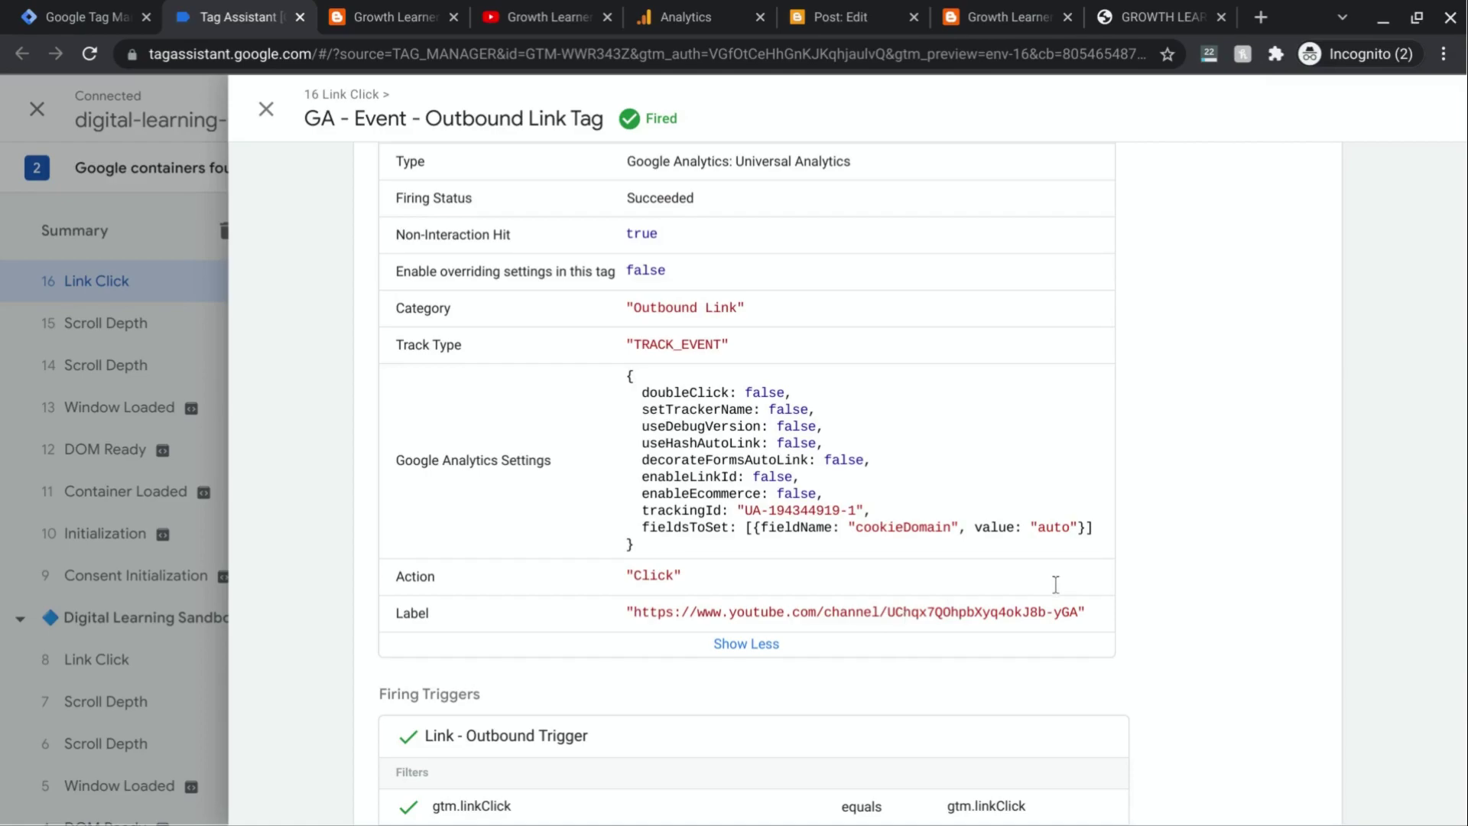
{"action": "scroll", "coordinate": [1056, 584], "scroll_direction": "down", "scroll_amount": 3}
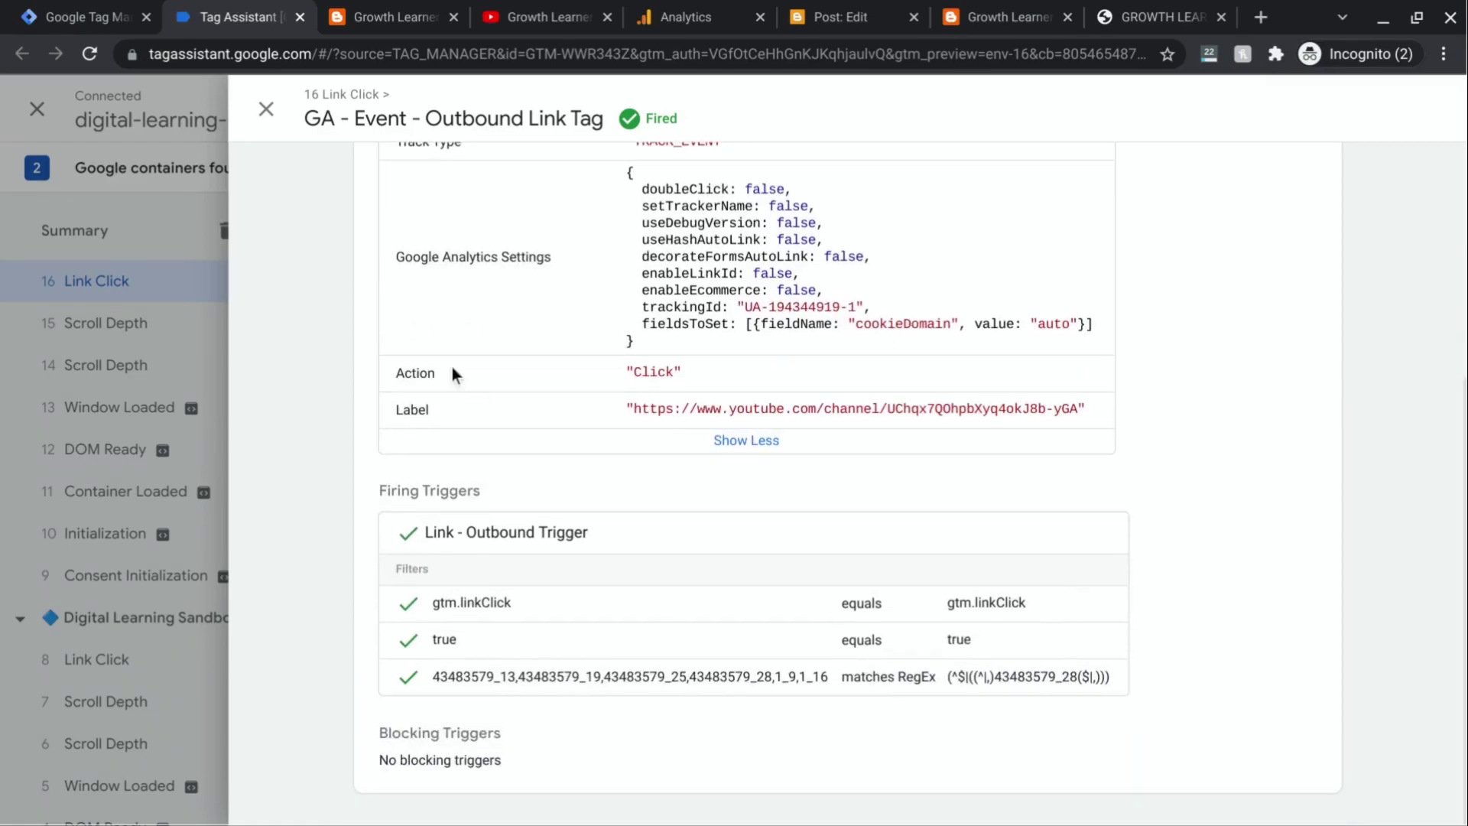
{"action": "scroll", "coordinate": [452, 372], "scroll_direction": "up", "scroll_amount": 5}
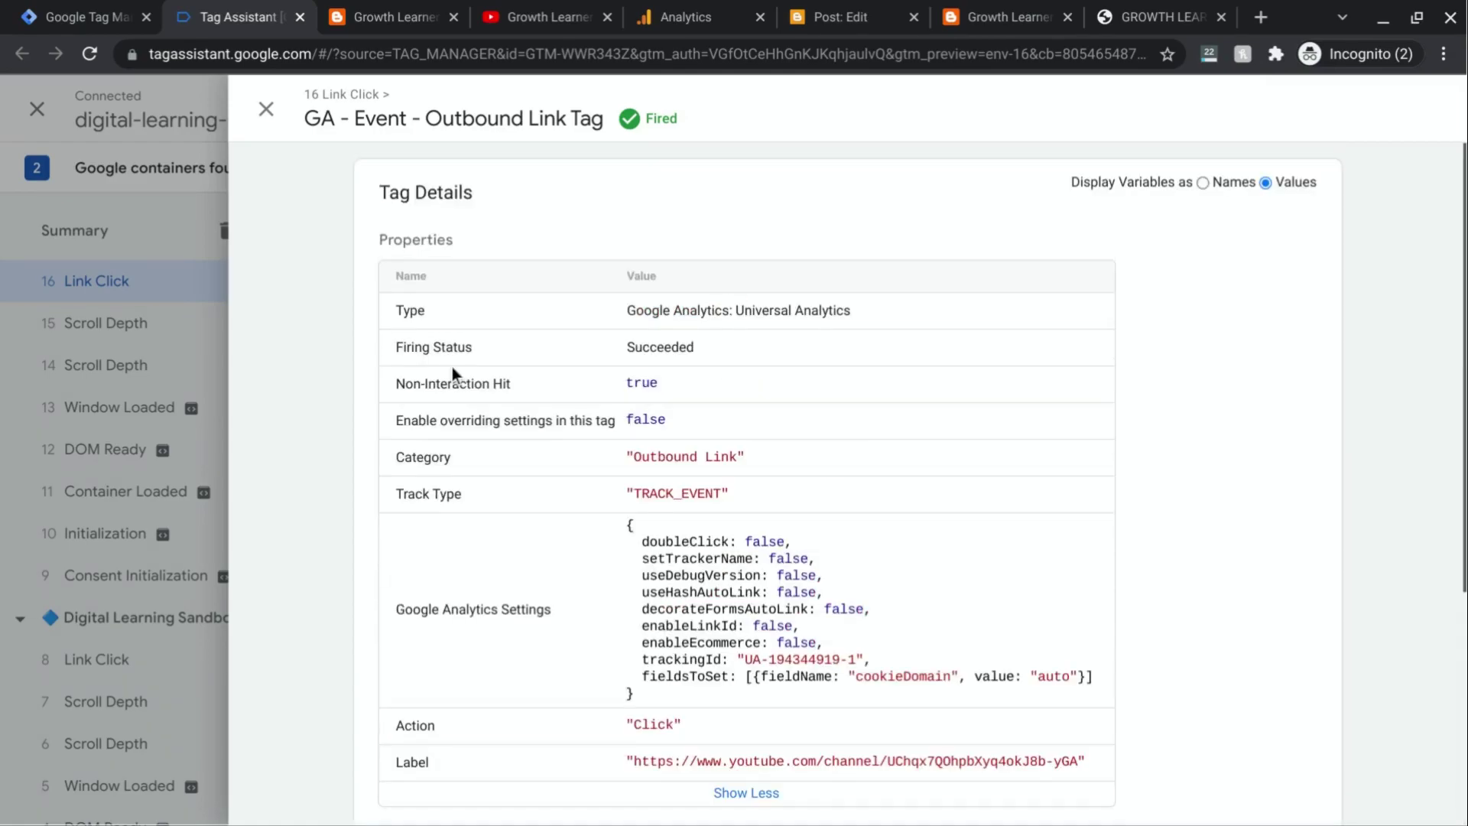
{"action": "left_click", "coordinate": [266, 113]}
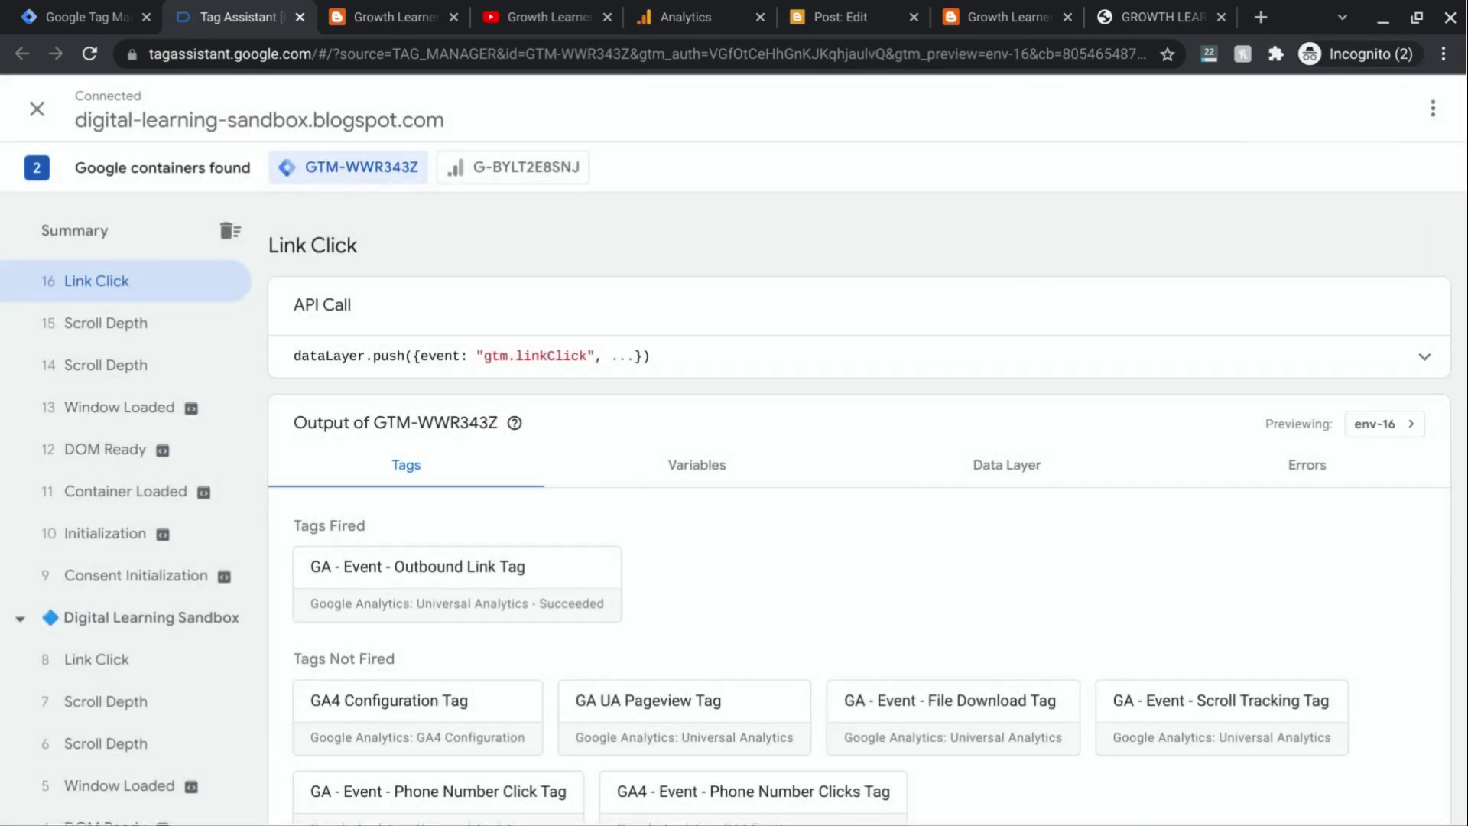
Step: Switch to Google Analytics and check the Realtime Events report for events from the last 30 minutes
{"action": "left_click", "coordinate": [706, 17]}
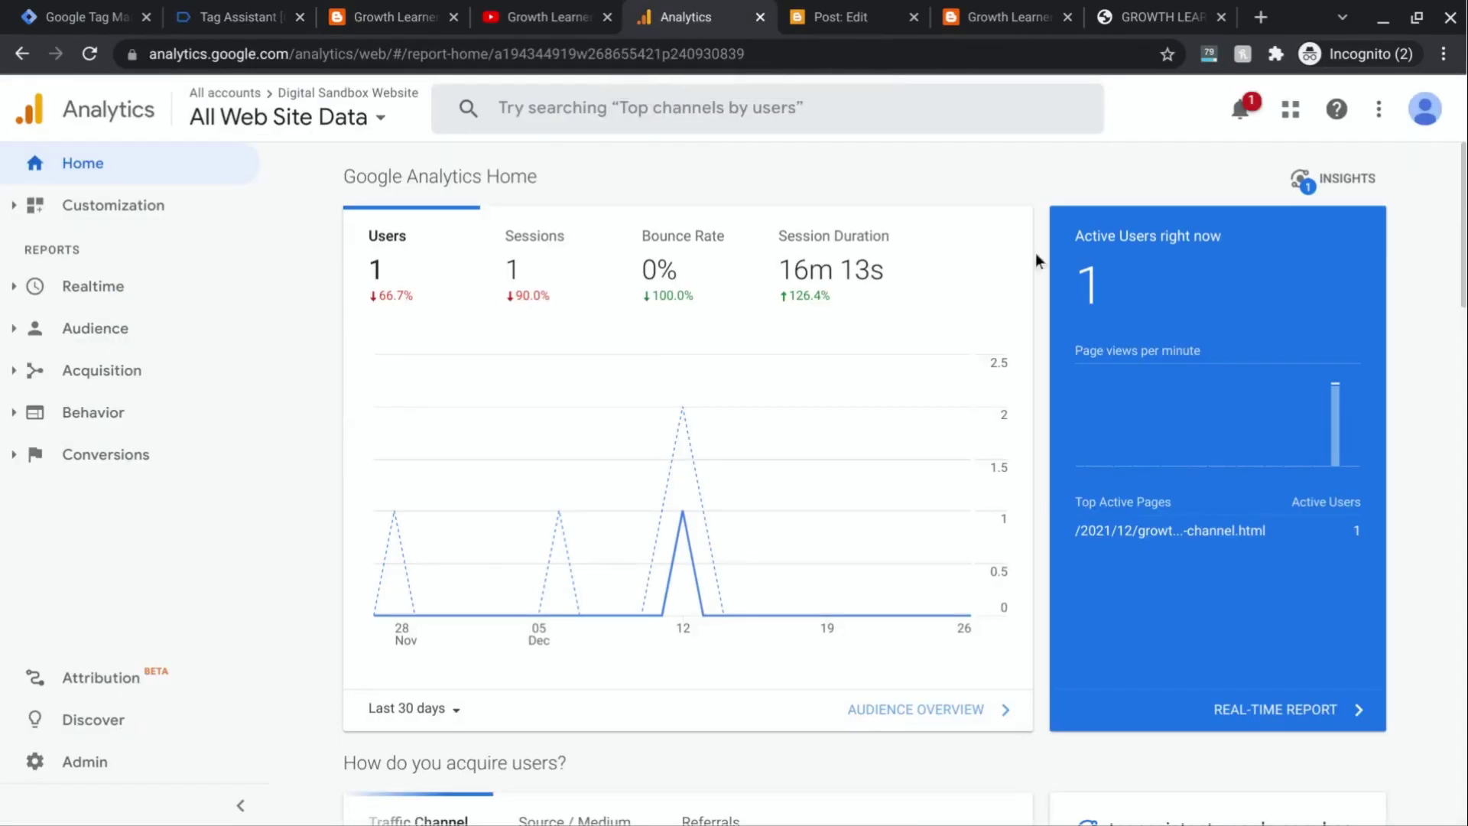
{"action": "mouse_move", "coordinate": [1338, 410]}
{"action": "left_click", "coordinate": [93, 288]}
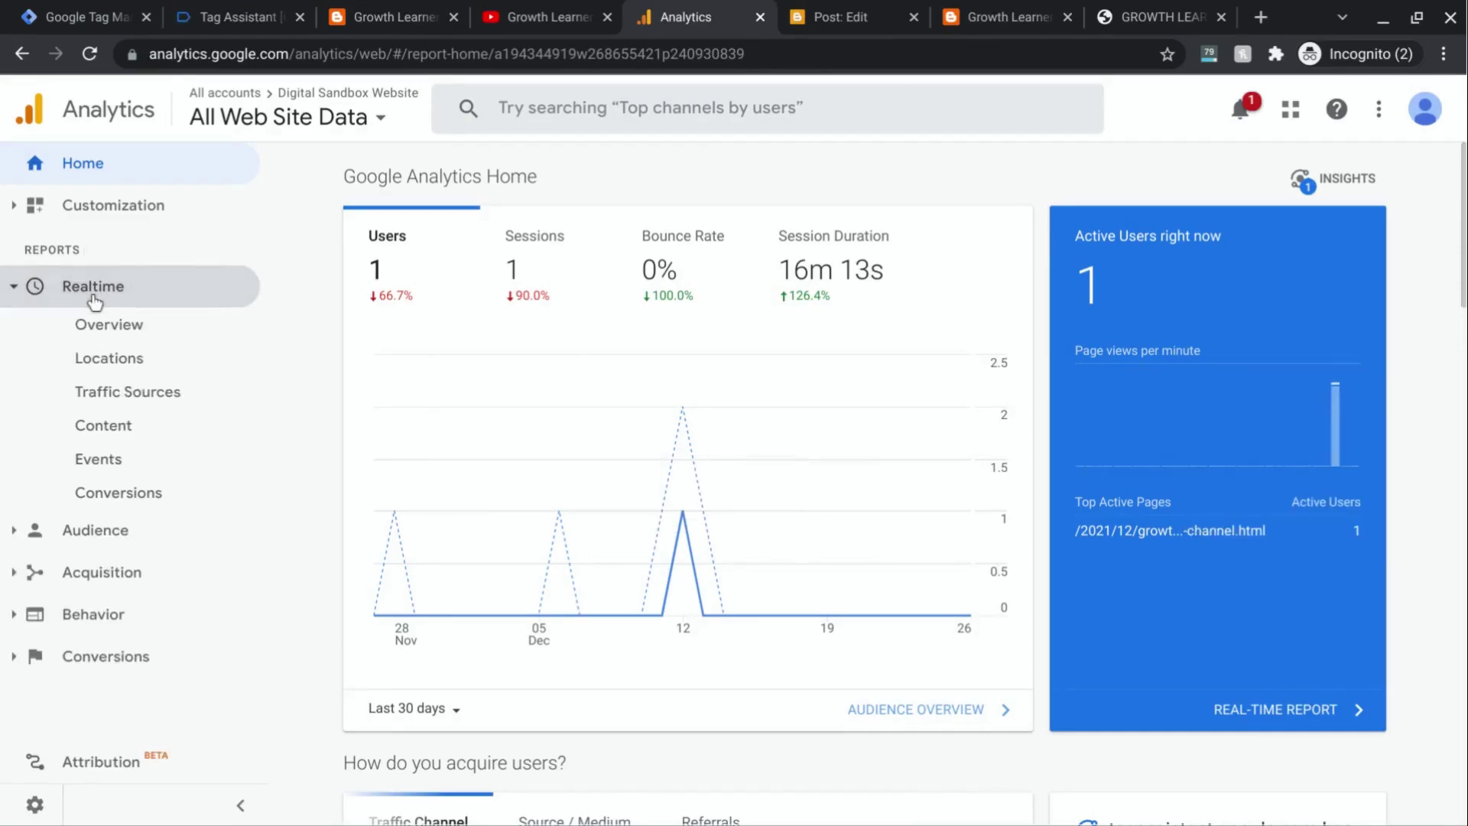
{"action": "left_click", "coordinate": [96, 459]}
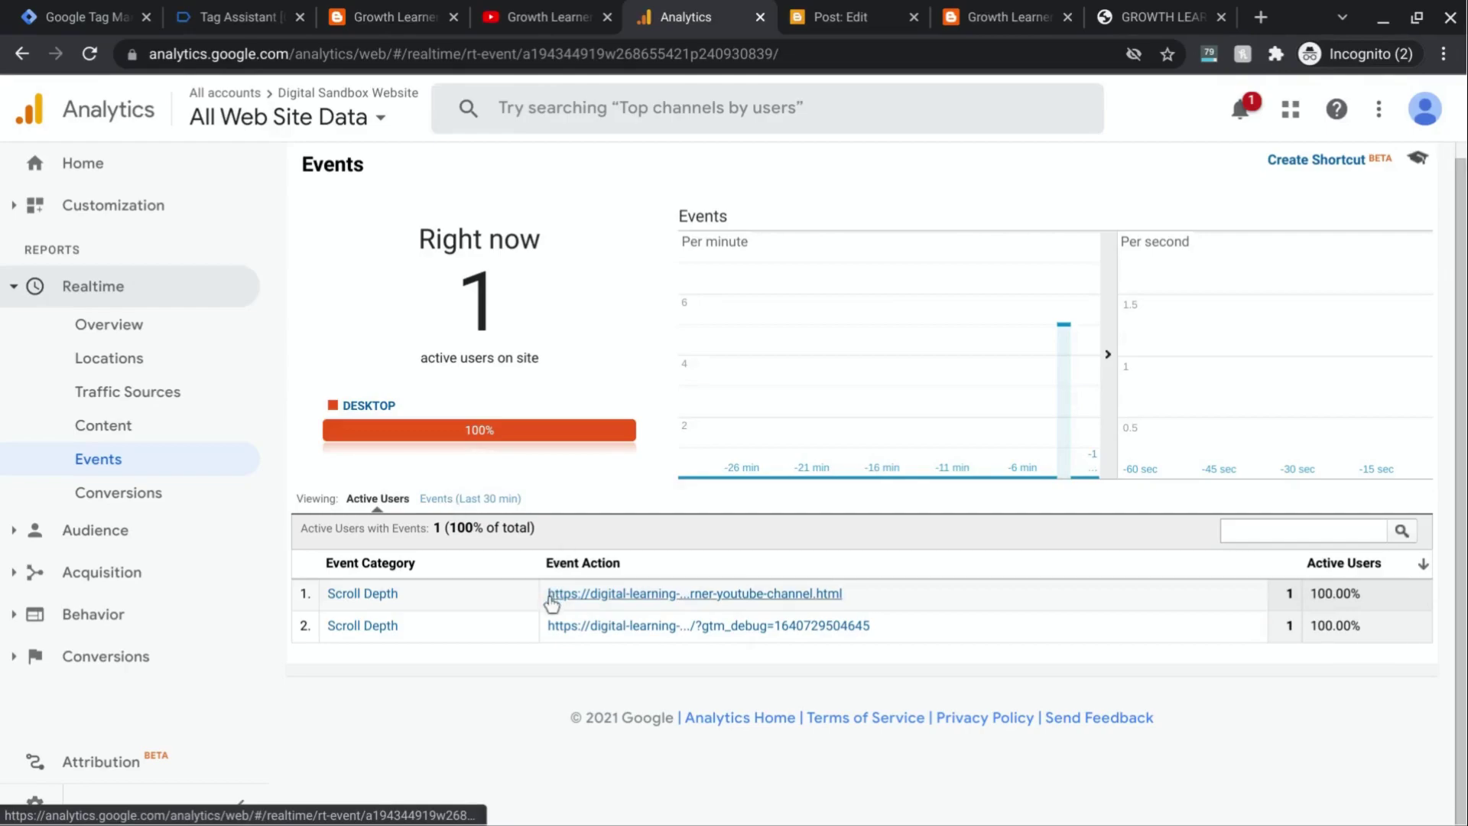
{"action": "left_click", "coordinate": [466, 501]}
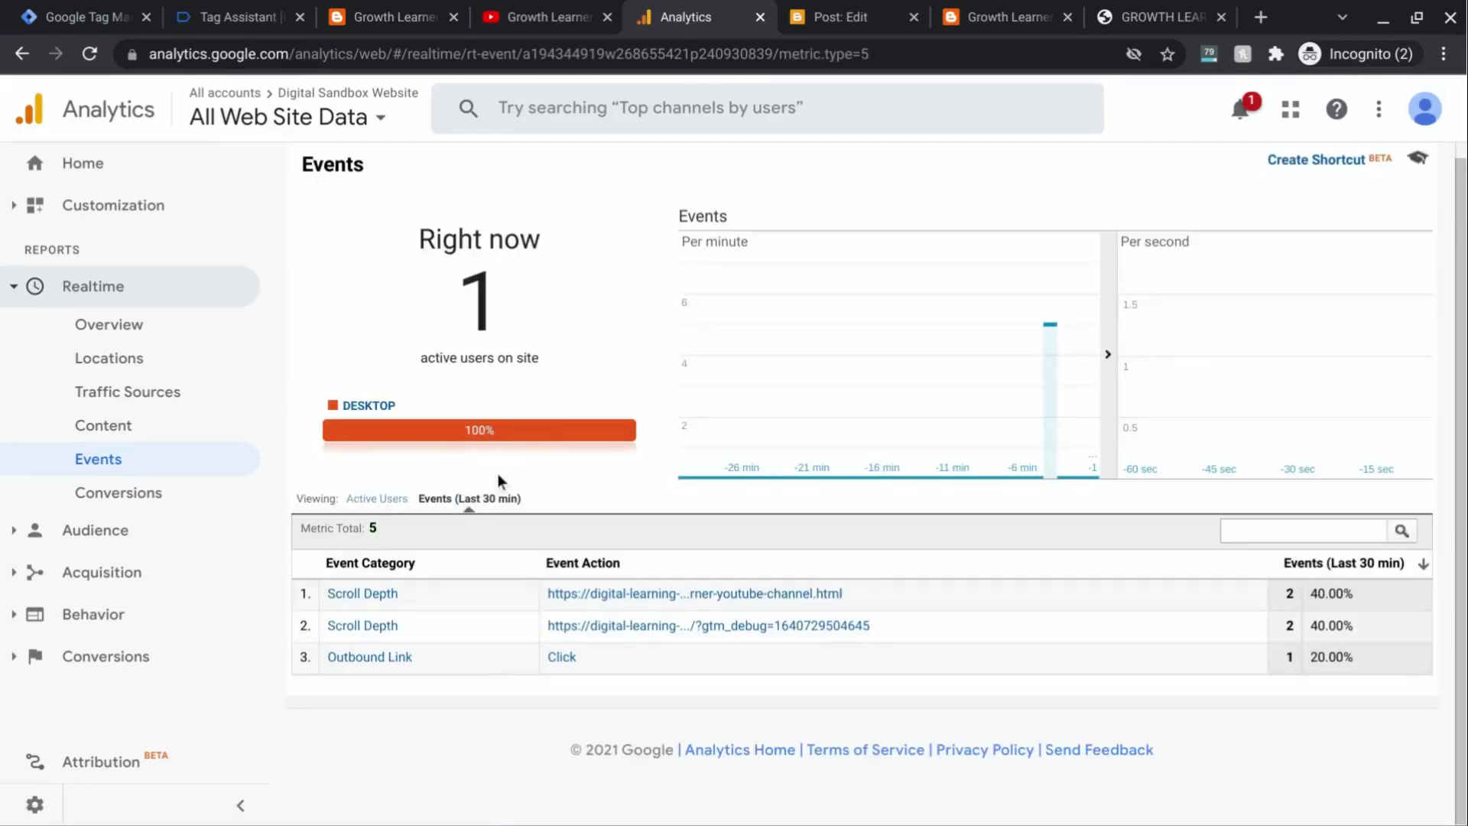
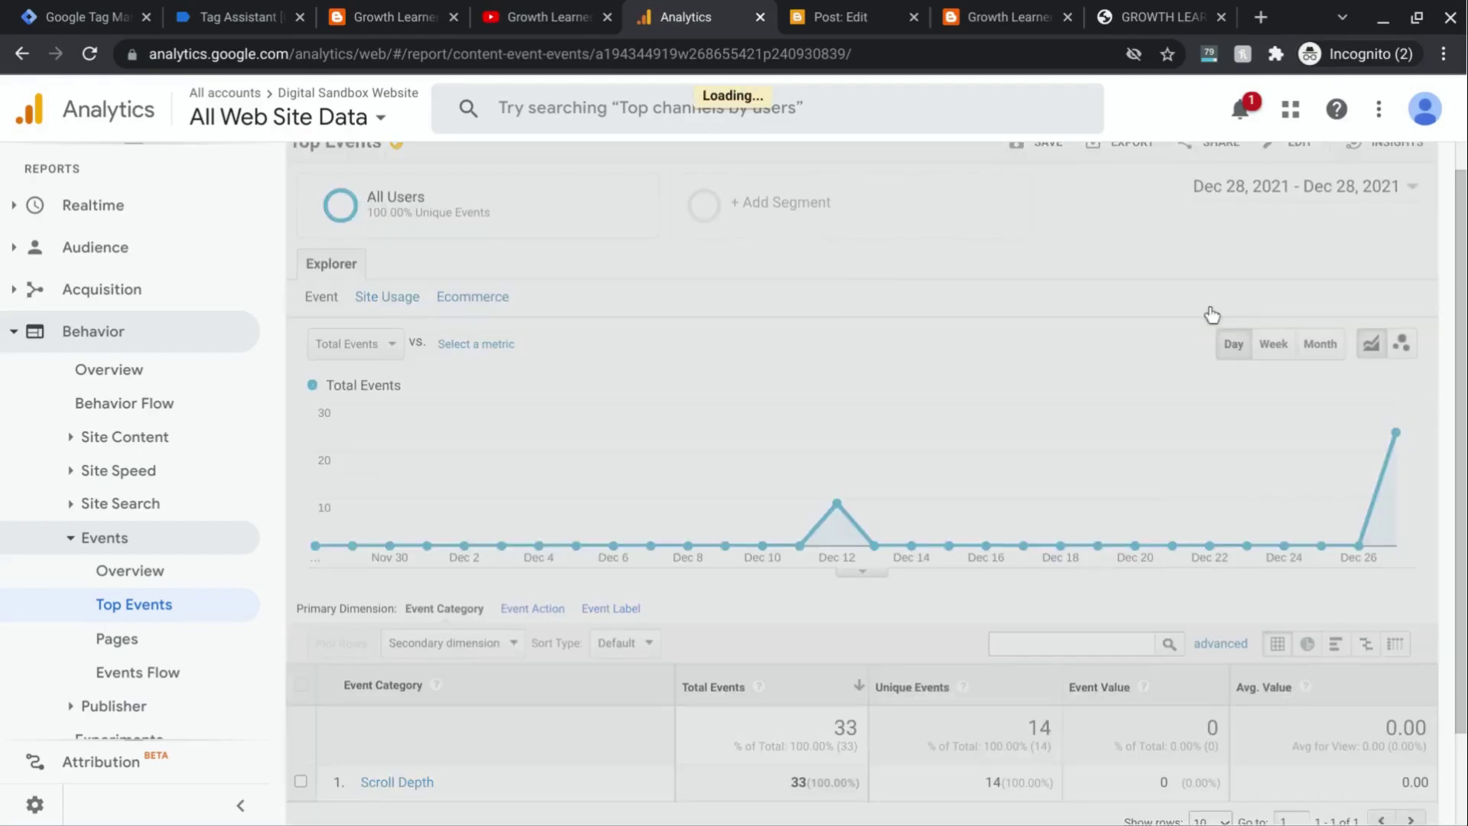
Step: In the Top Events report for Dec 28, 2021, drill into the Outbound Link event category
{"action": "scroll", "coordinate": [657, 422], "scroll_direction": "down", "scroll_amount": 2}
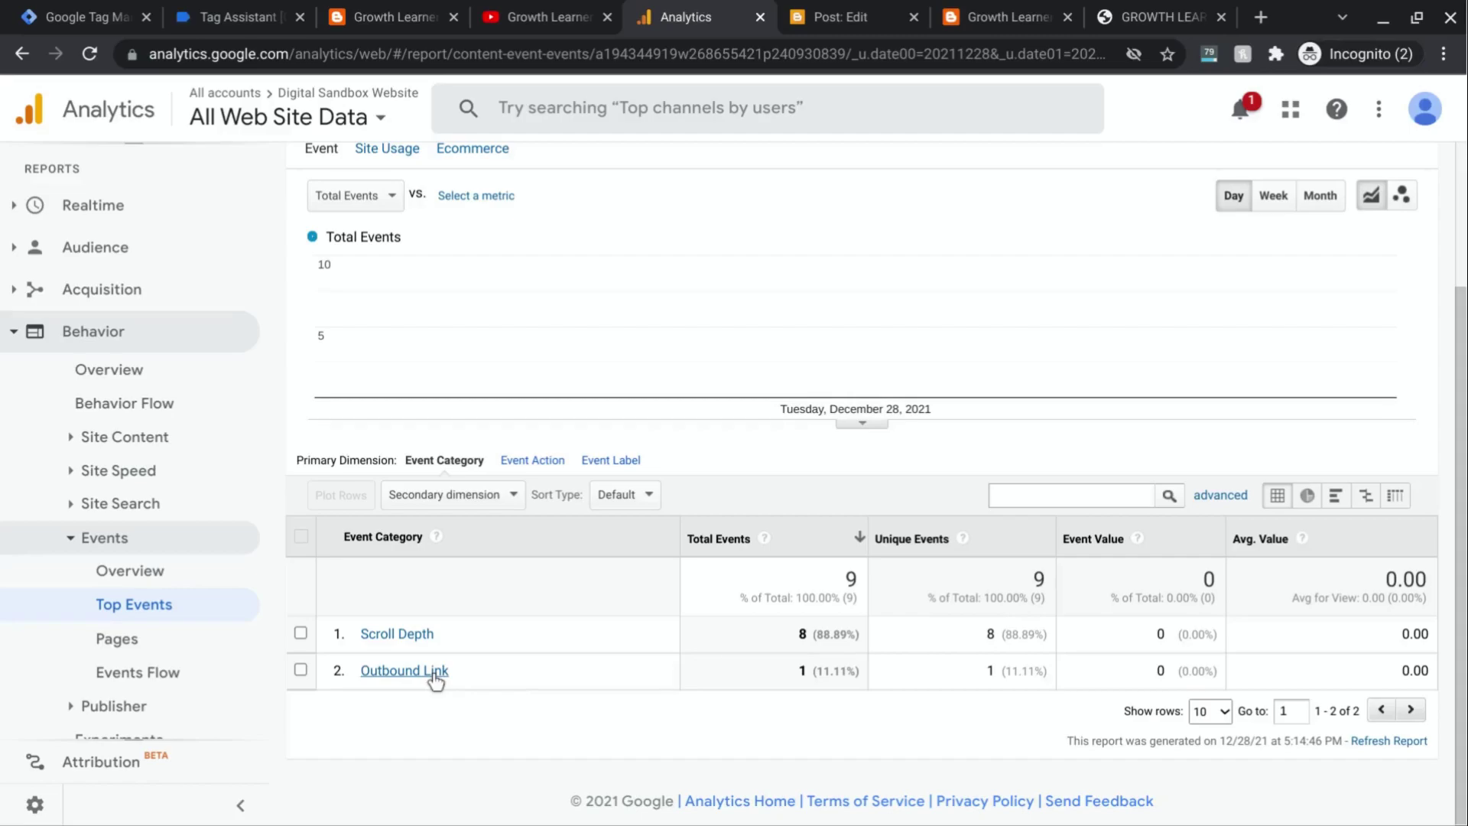
{"action": "left_click", "coordinate": [434, 673]}
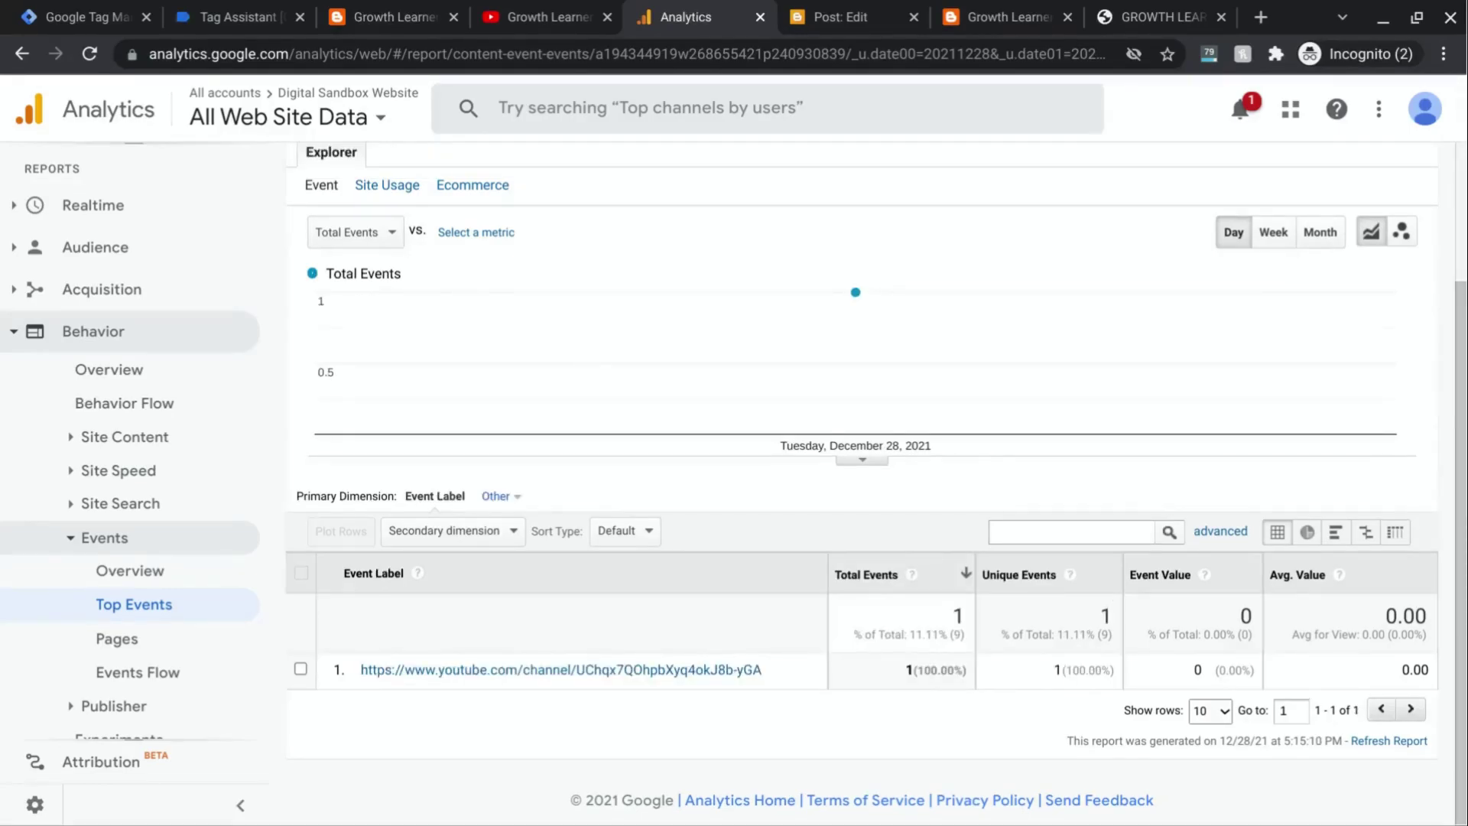
Step: Switch to Google Tag Manager, start submitting the workspace changes, and name the version Outbound Link Tracking
{"action": "left_click", "coordinate": [61, 19]}
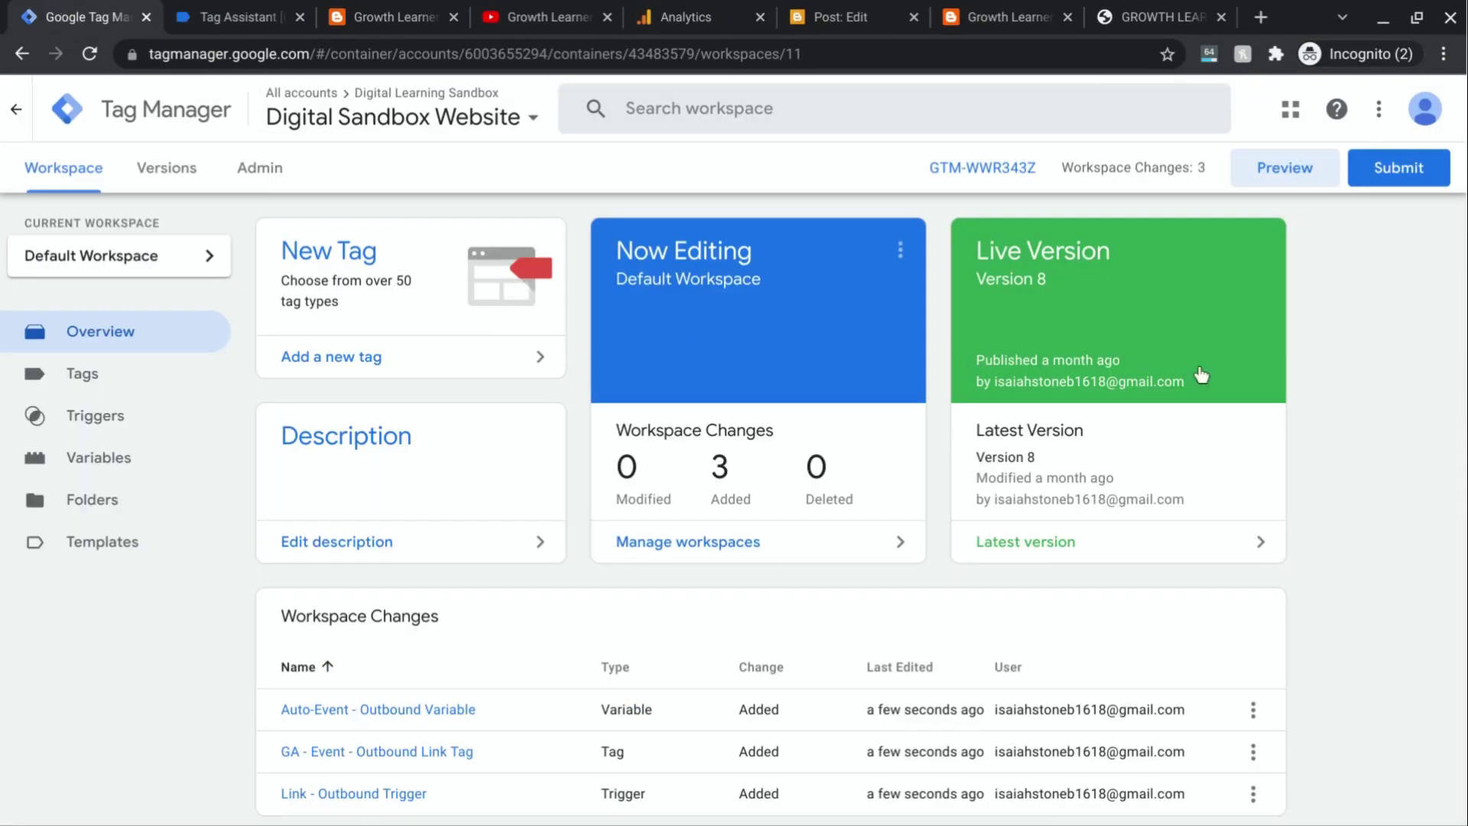
{"action": "left_click", "coordinate": [1400, 183]}
{"action": "left_click", "coordinate": [478, 347]}
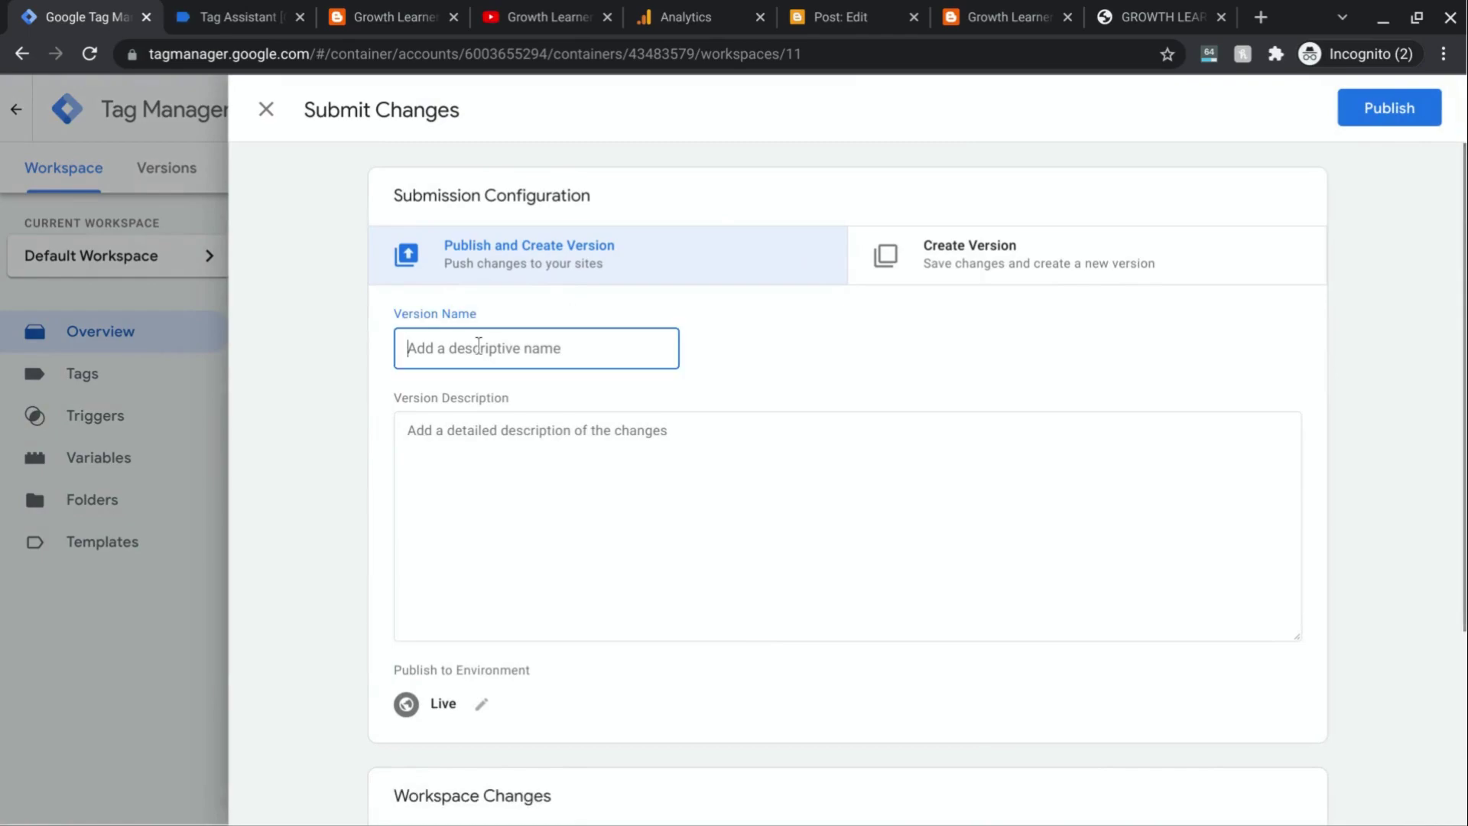
{"action": "type", "text": "Outbo"}
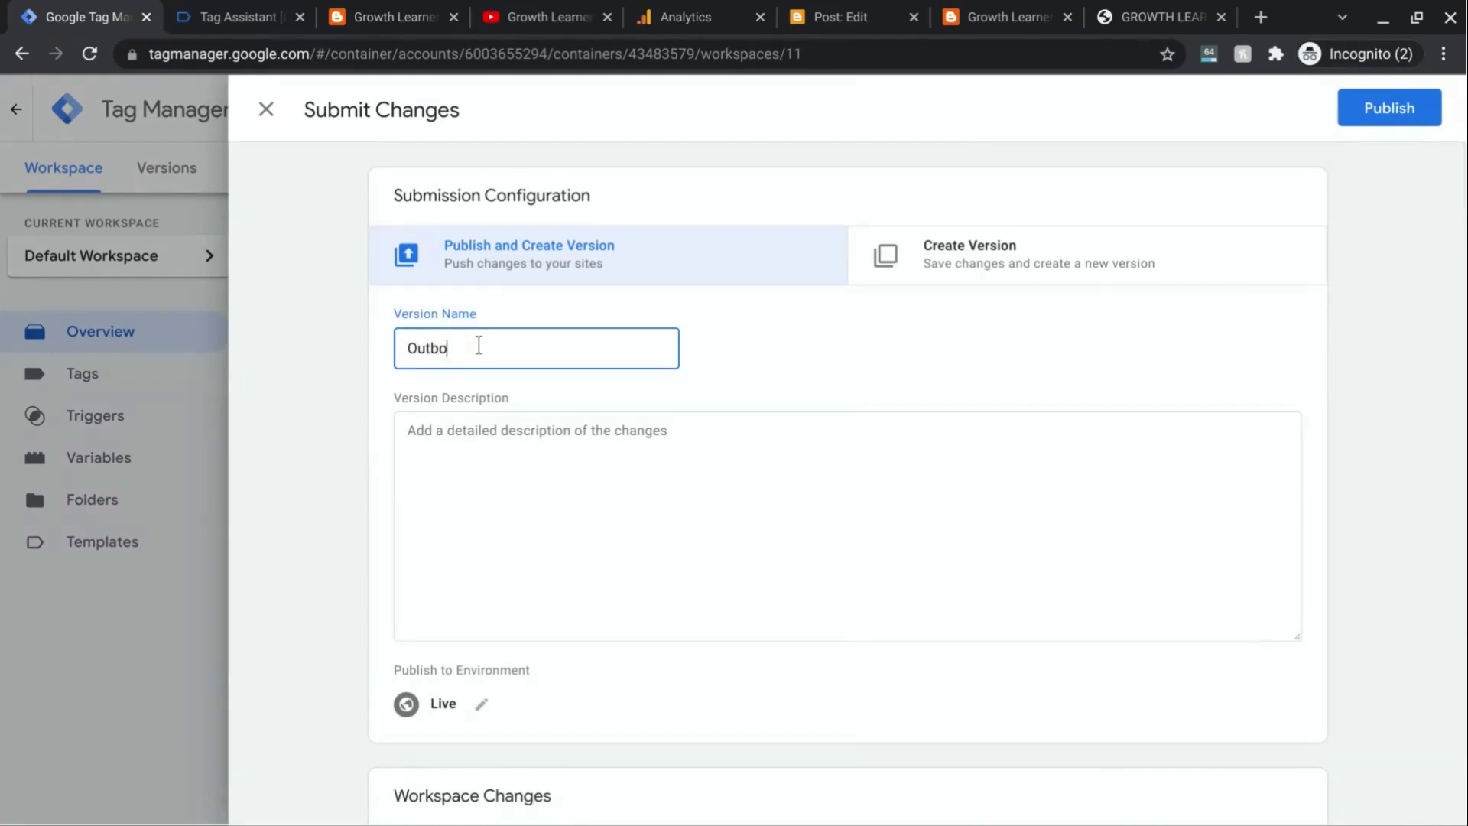
{"action": "type", "text": "und Link Tracking"}
Step: Enter the version description "Configured tag with auto event variable." and publish the version to the Live environment
{"action": "left_click", "coordinate": [570, 517]}
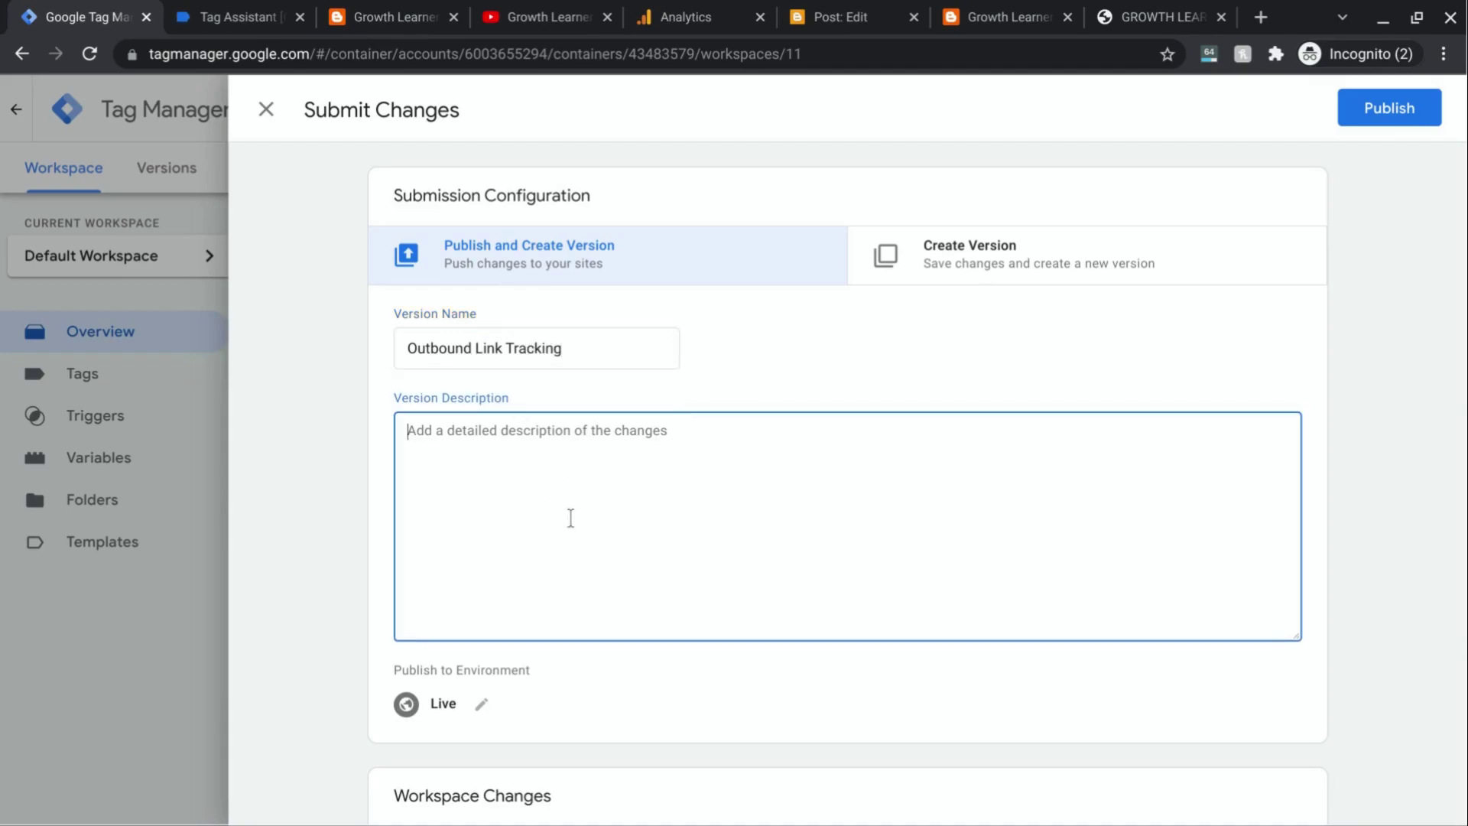
{"action": "type", "text": "Config"}
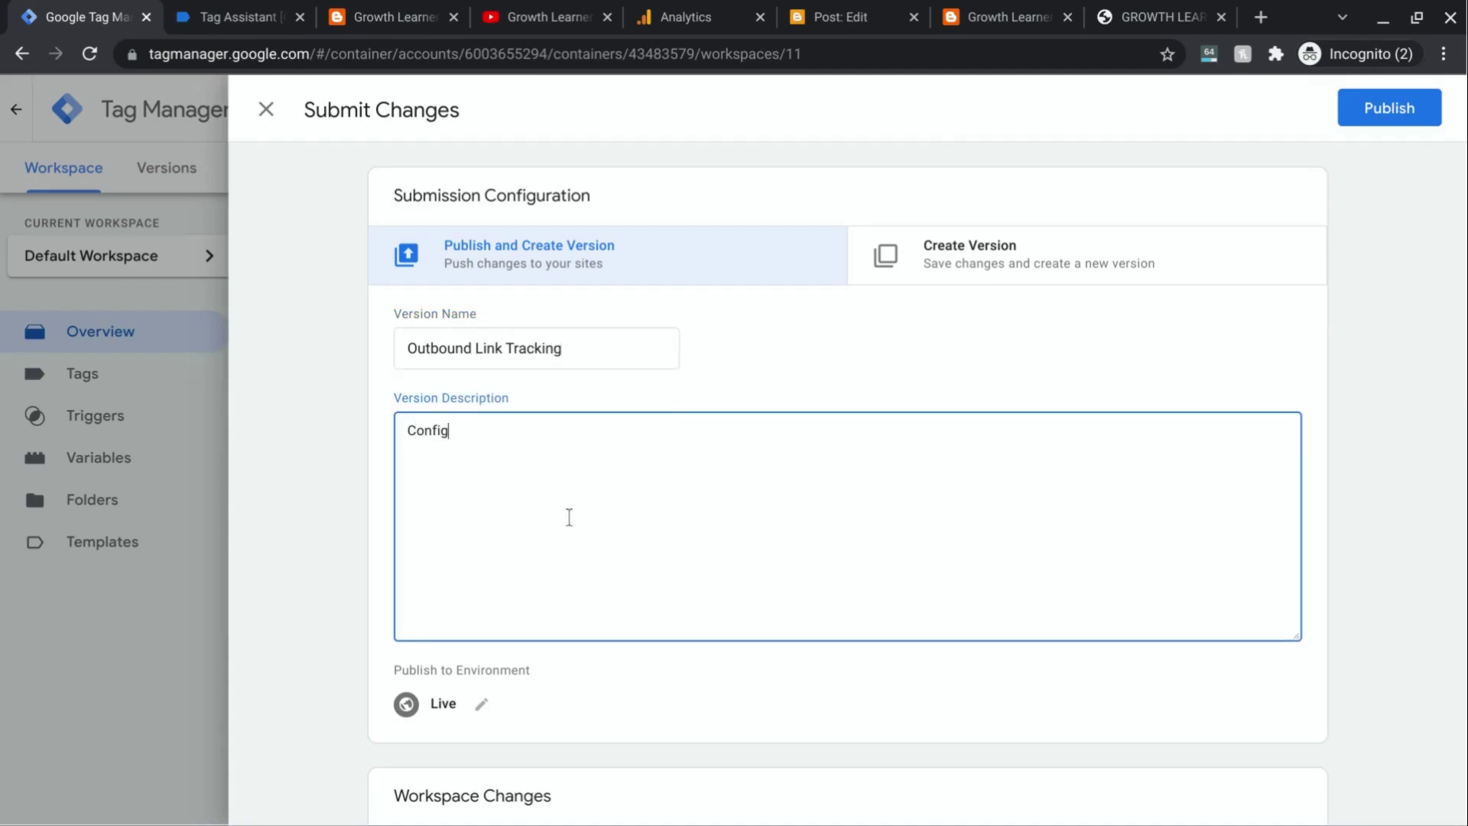
{"action": "type", "text": "ured tag with auto event variable."}
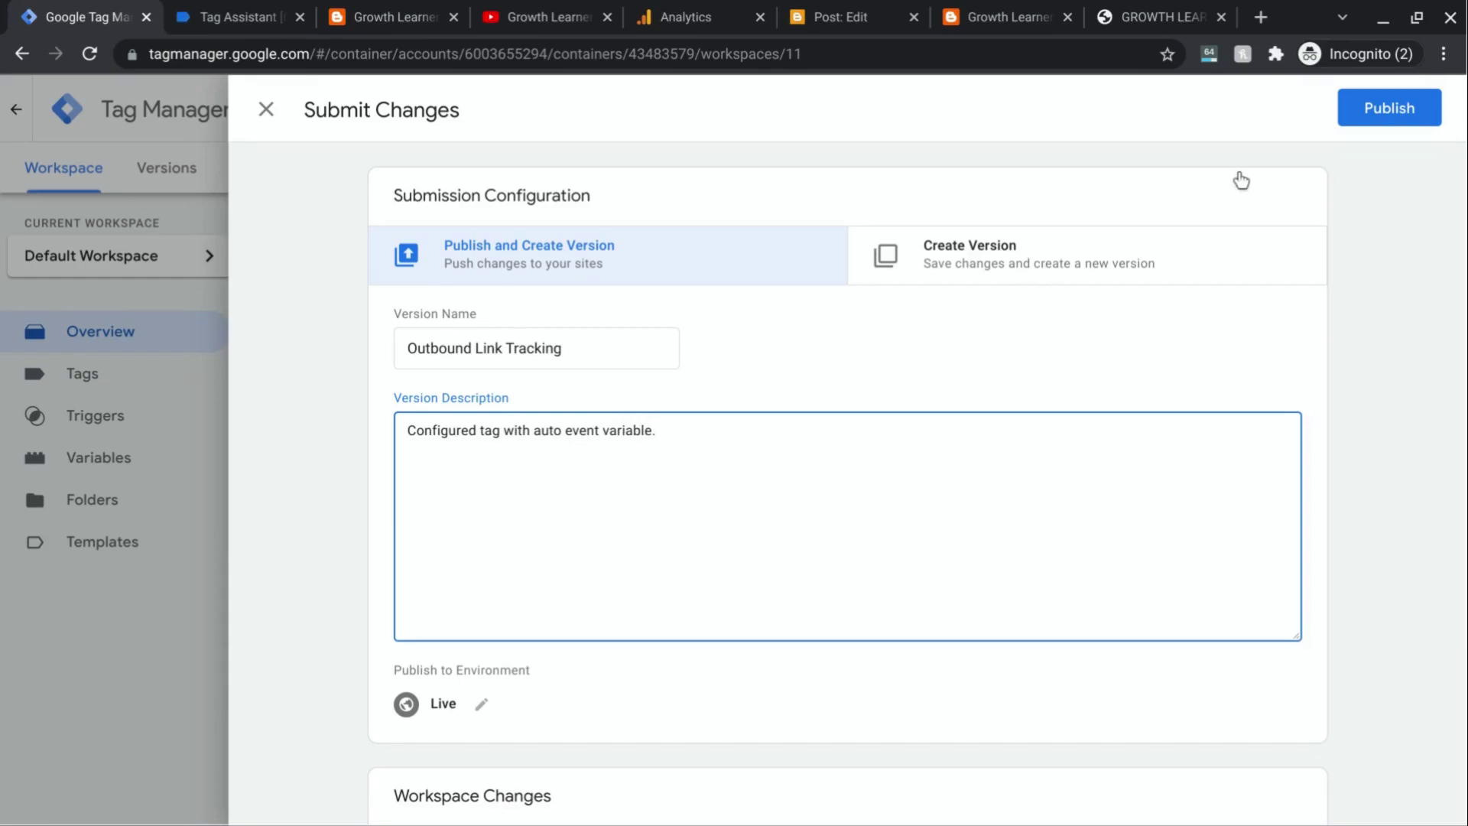
{"action": "left_click", "coordinate": [1385, 126]}
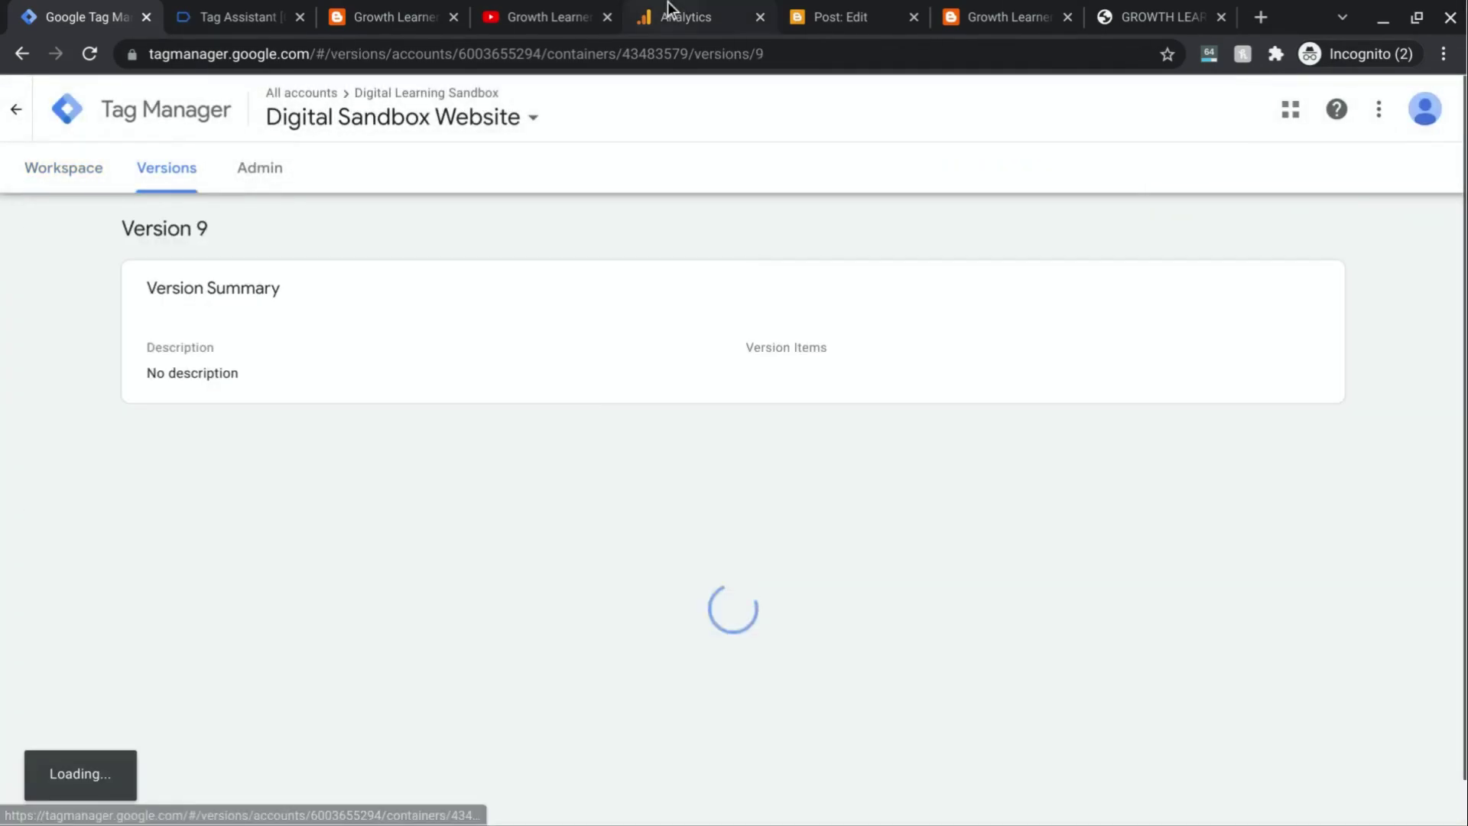
Step: Switch back to Google Analytics and drill from the Outbound Link category through its Click action to the event labels
{"action": "left_click", "coordinate": [673, 15]}
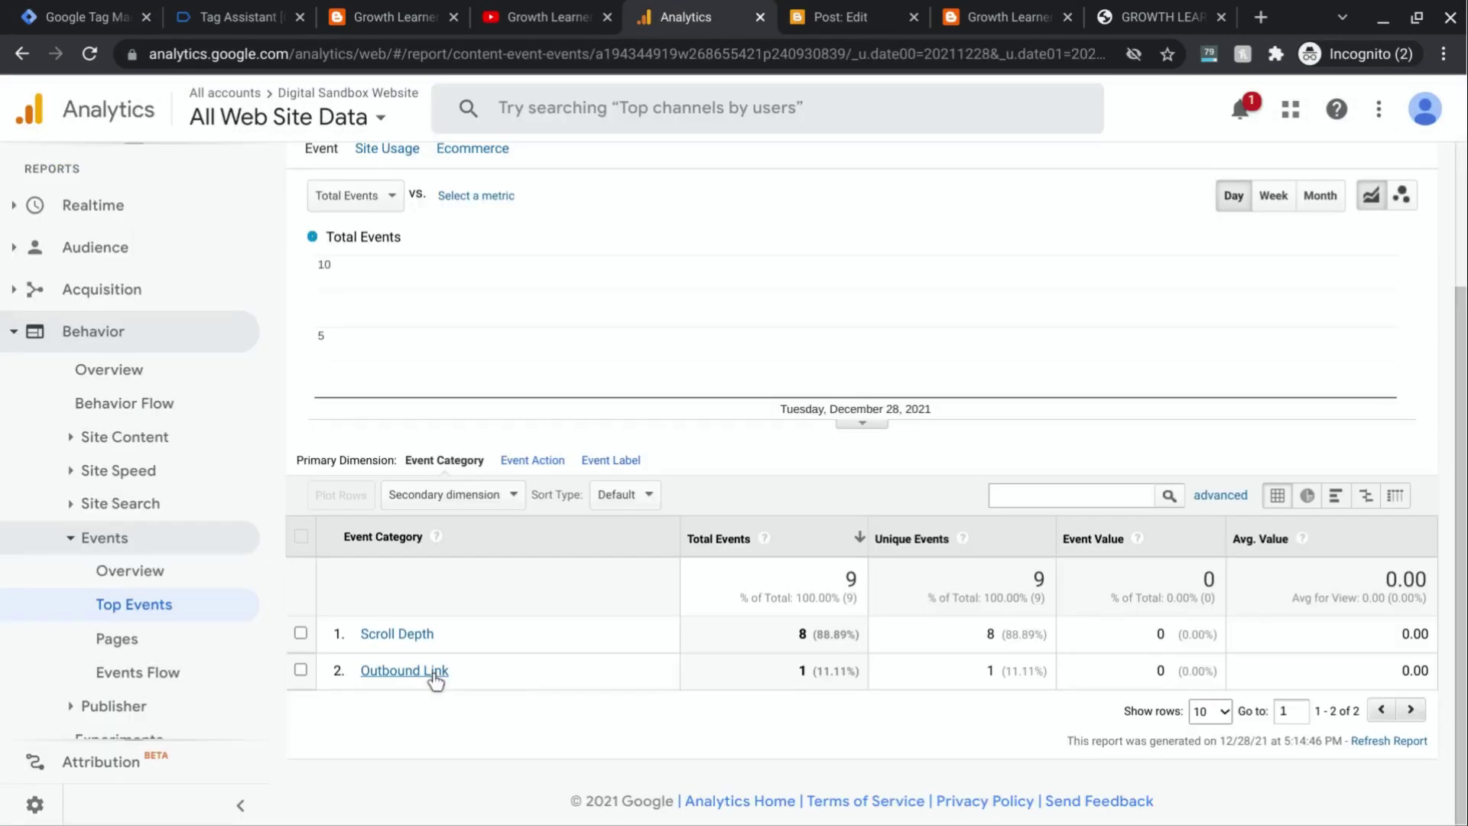
{"action": "left_click", "coordinate": [425, 674]}
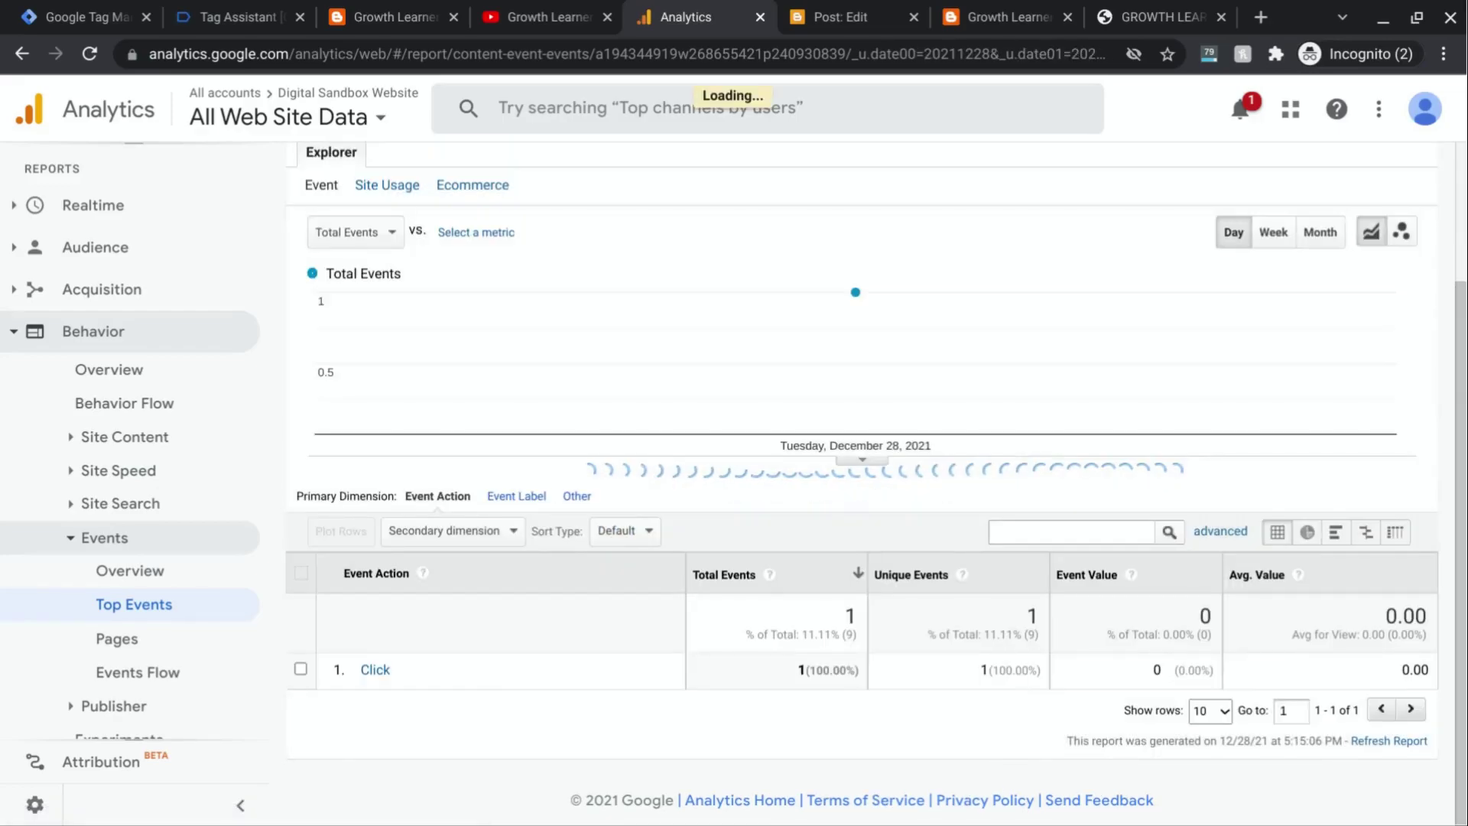
{"action": "left_click", "coordinate": [376, 677]}
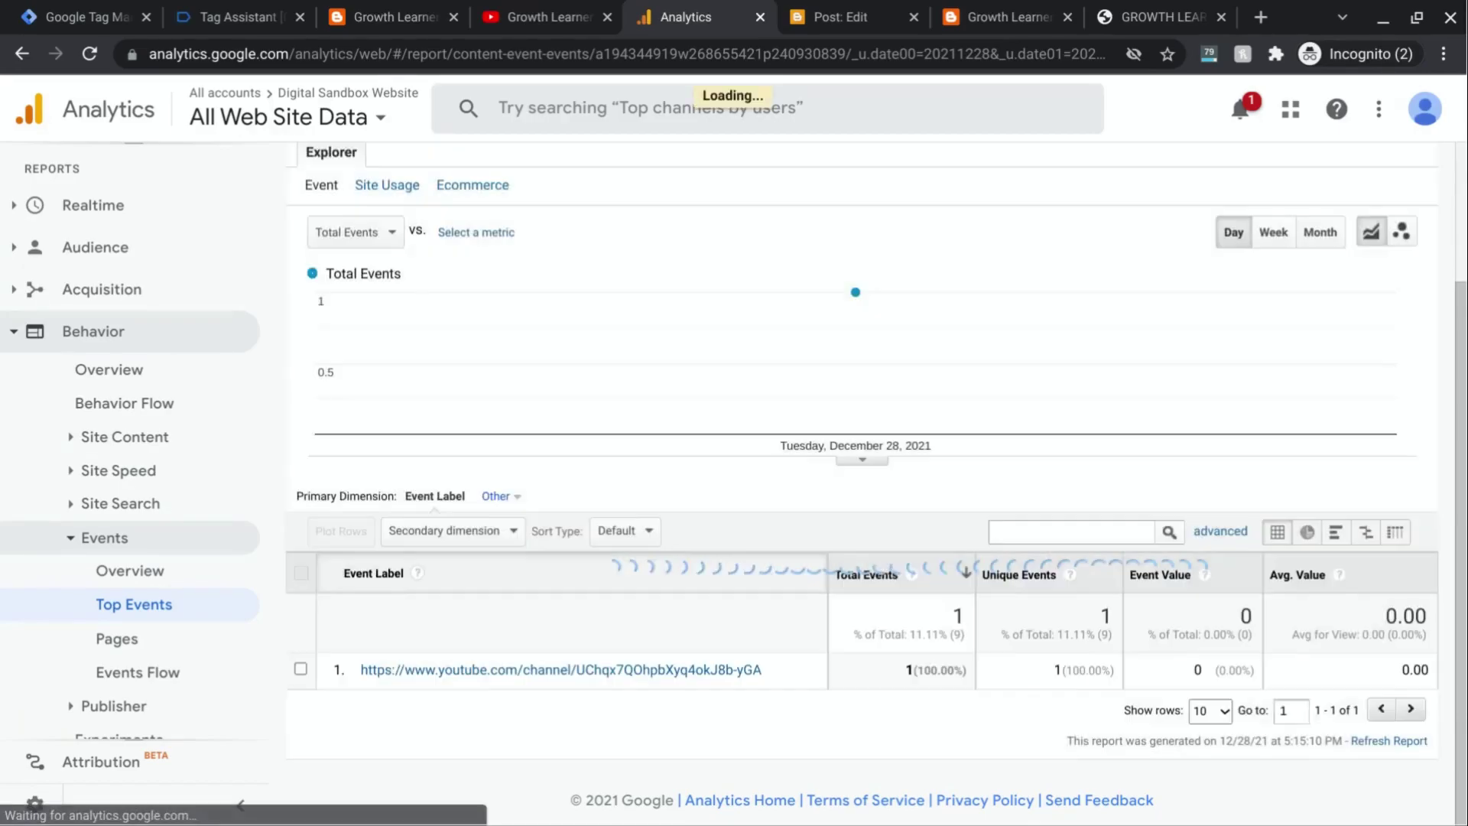